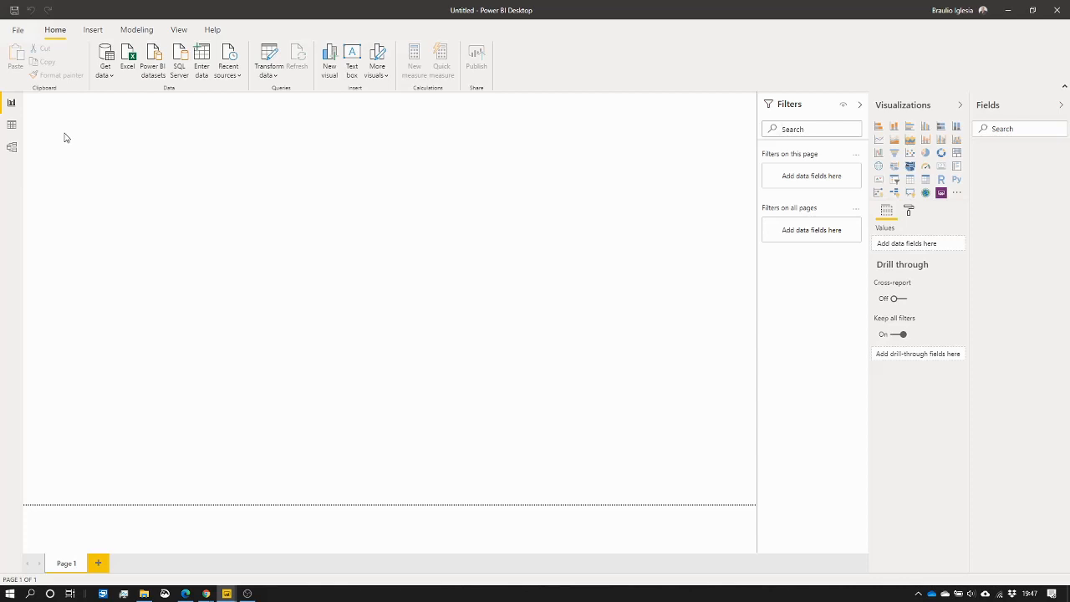
Step: Start a Text/CSV import and browse to the csse_covid_19_time_series folder inside COVID-19-master's csse_covid_19_data folder
left_click(112, 80)
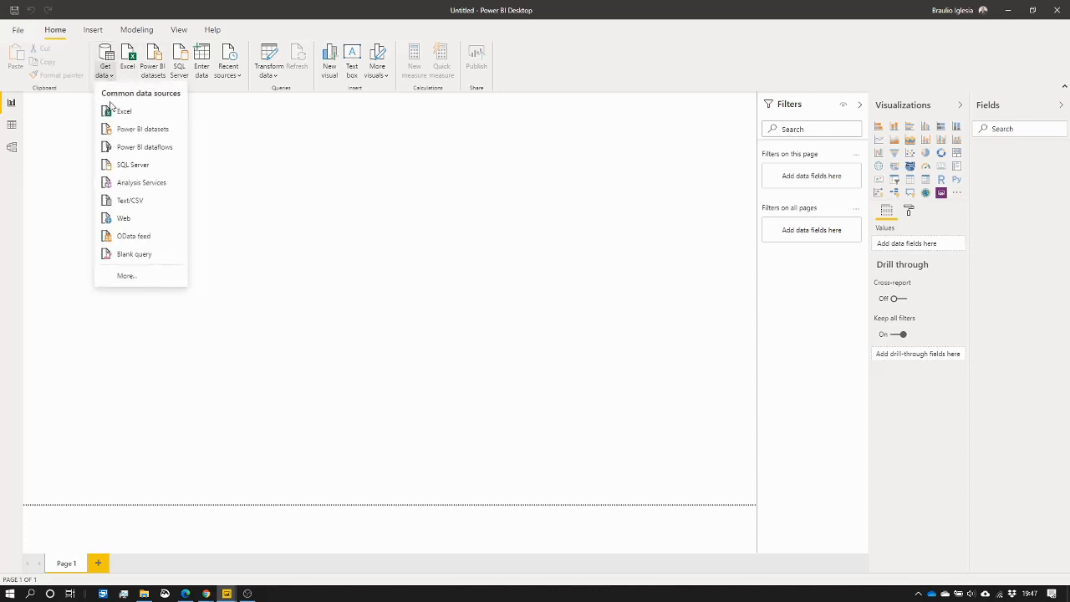
left_click(119, 203)
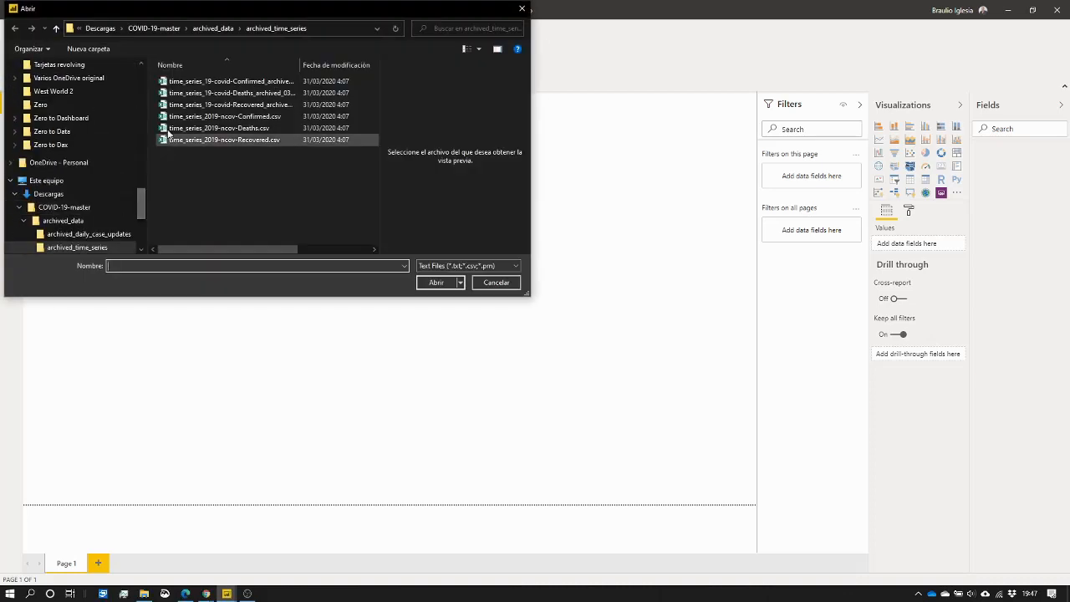
left_click(56, 30)
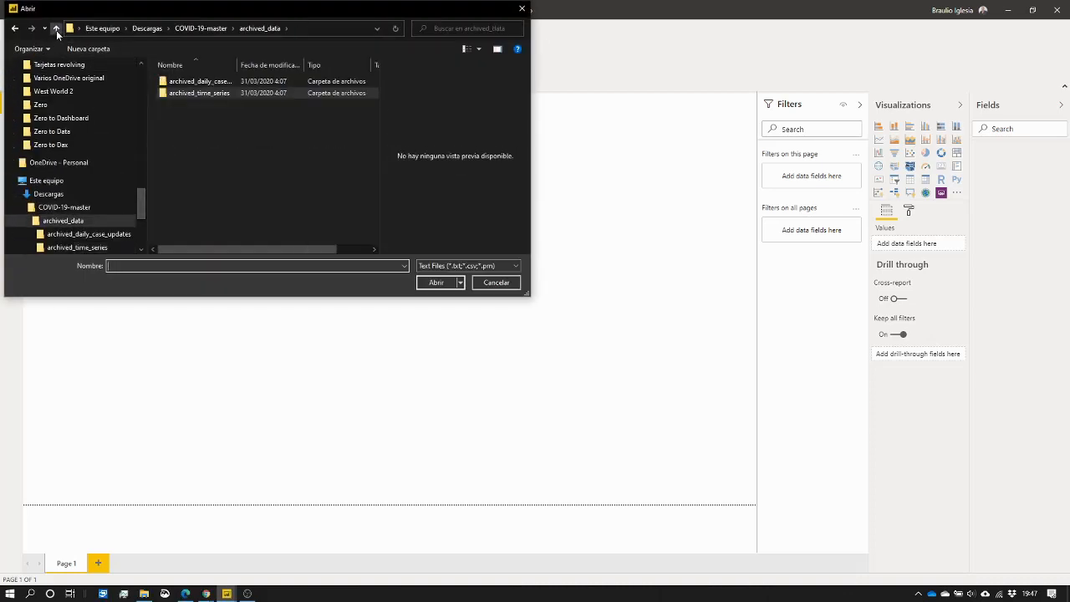
left_click(56, 30)
left_click(56, 30)
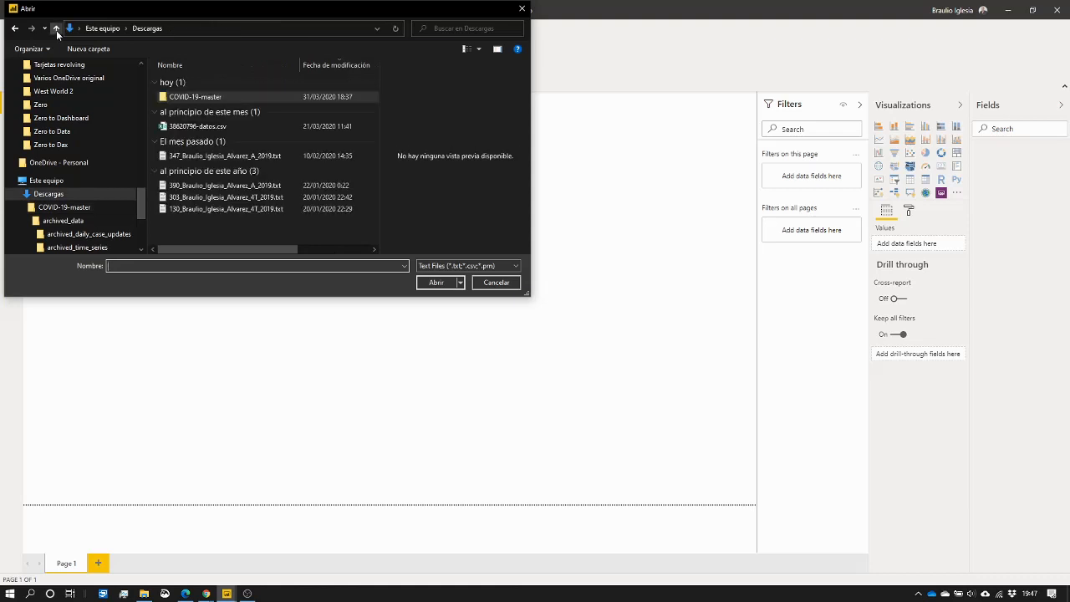
double_click(178, 99)
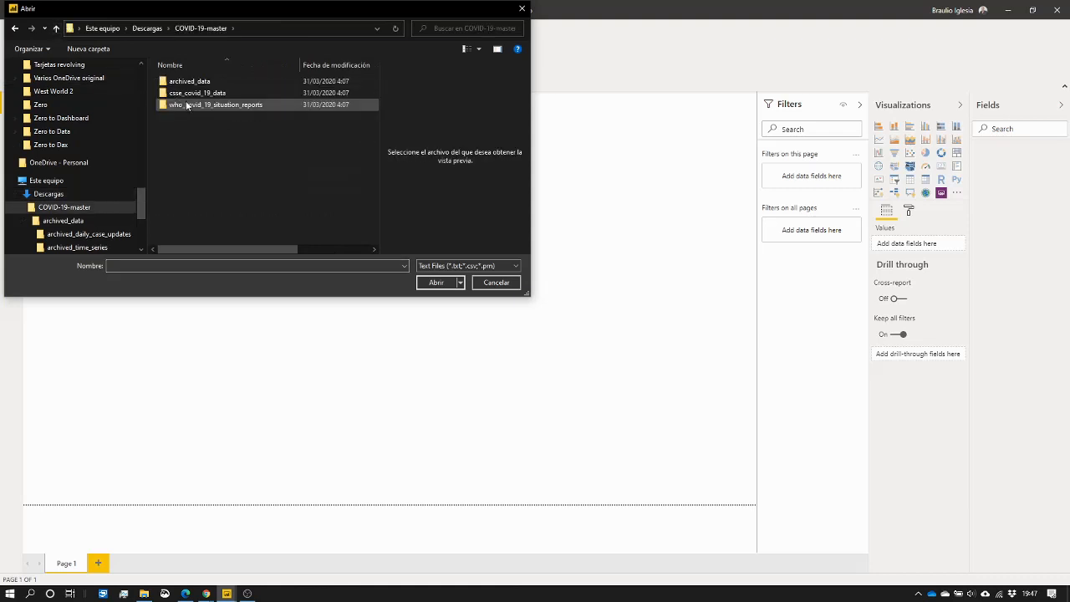
double_click(189, 84)
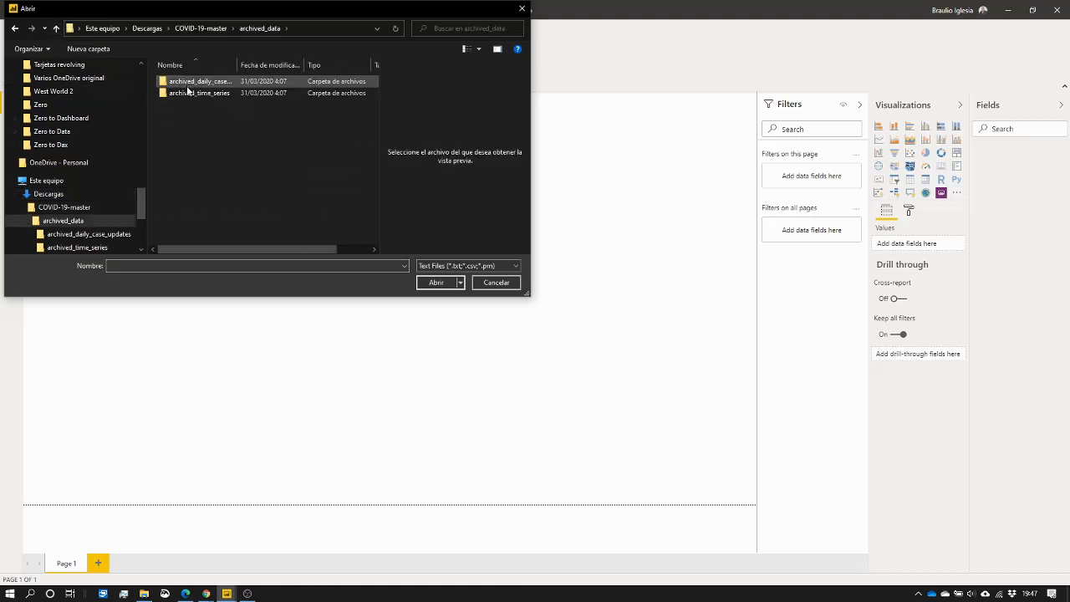
left_click(187, 95)
double_click(186, 94)
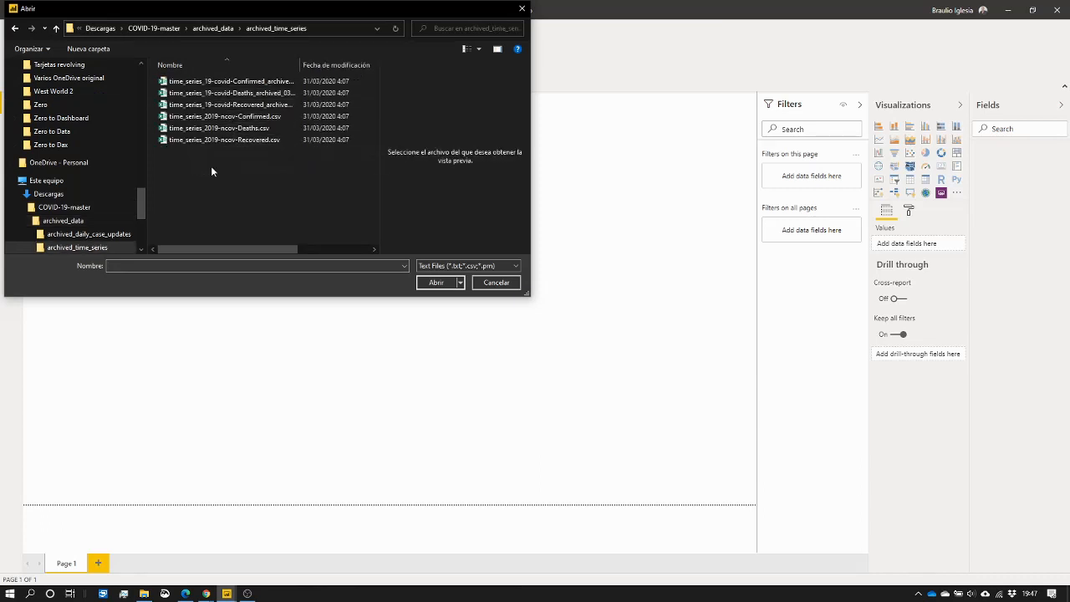
left_click(56, 28)
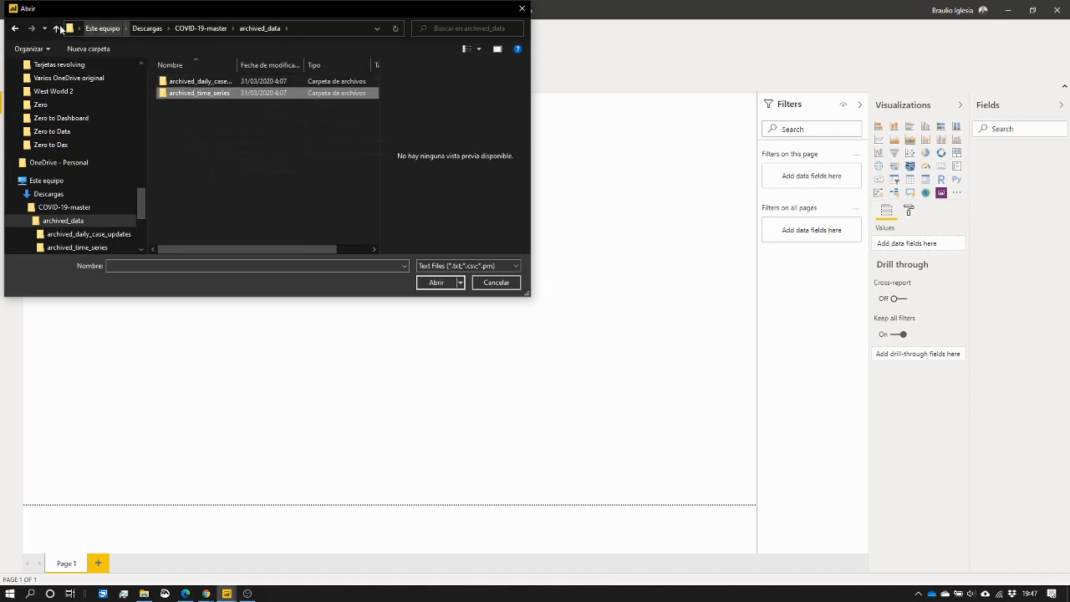
left_click(56, 28)
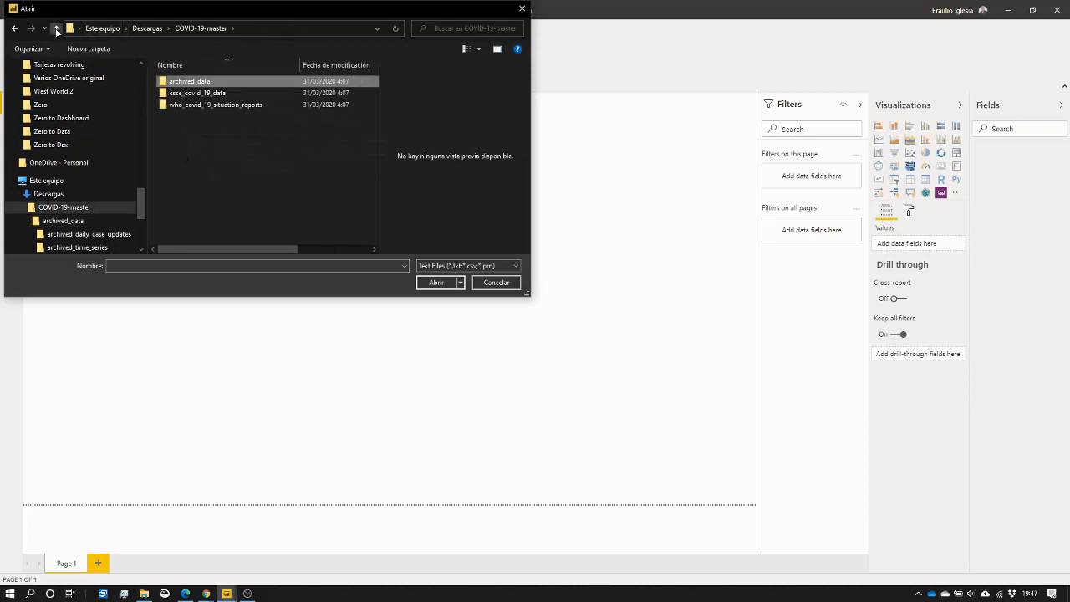
double_click(195, 93)
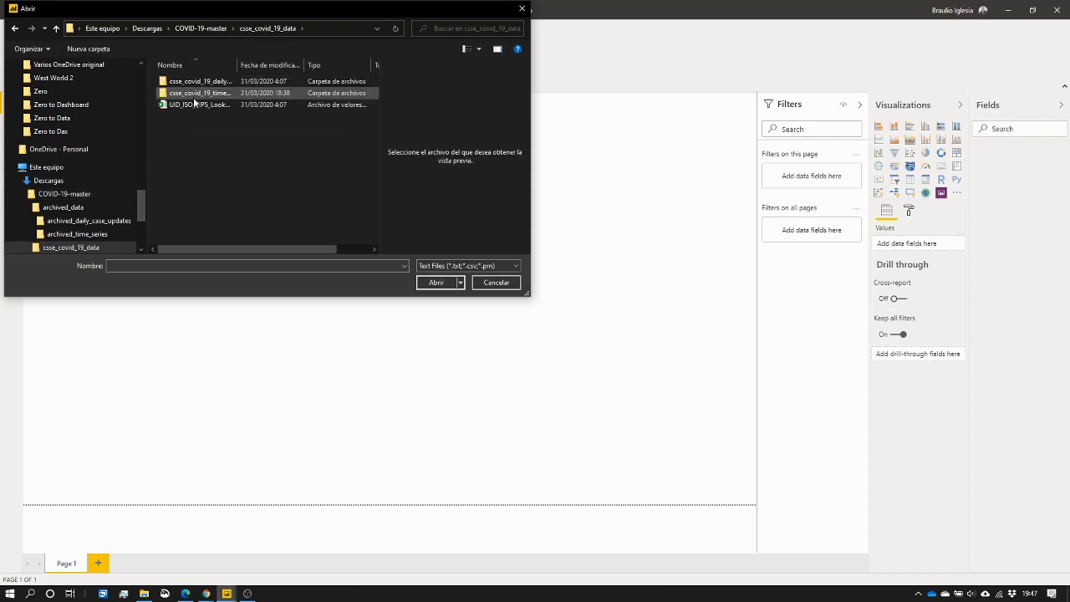
double_click(196, 95)
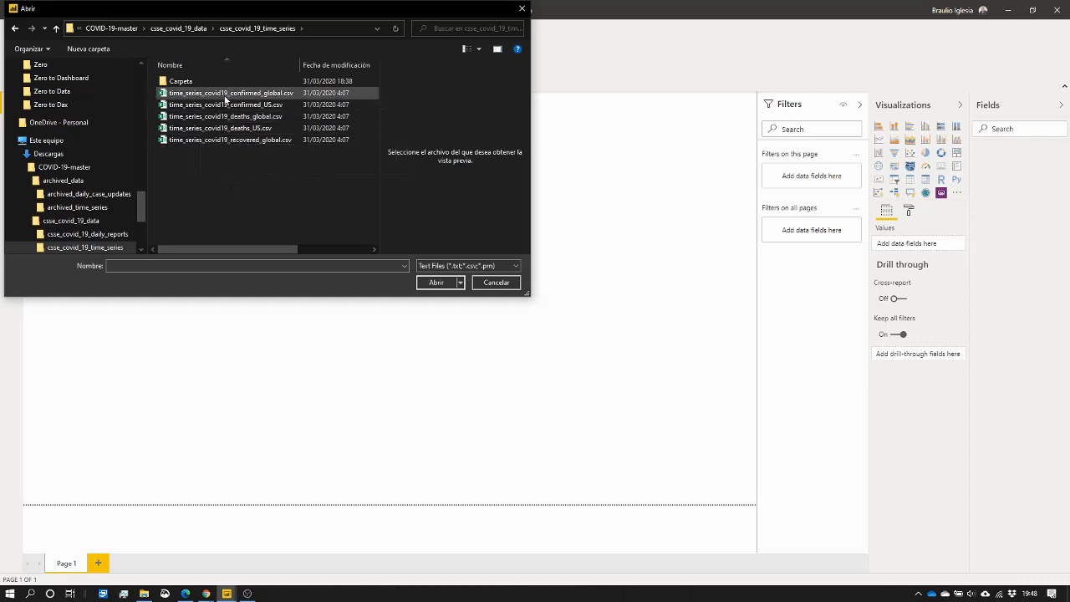
Step: Load time_series_covid19_confirmed_global.csv into Power Query for transformation and delete its Changed Type step
left_click(227, 94)
left_click(435, 283)
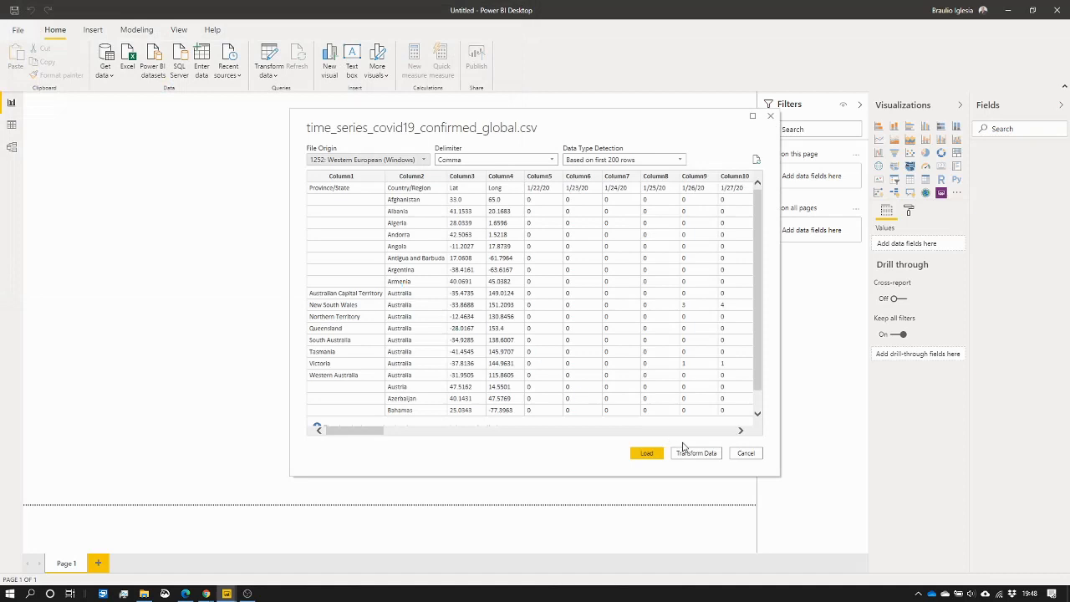
left_click(698, 454)
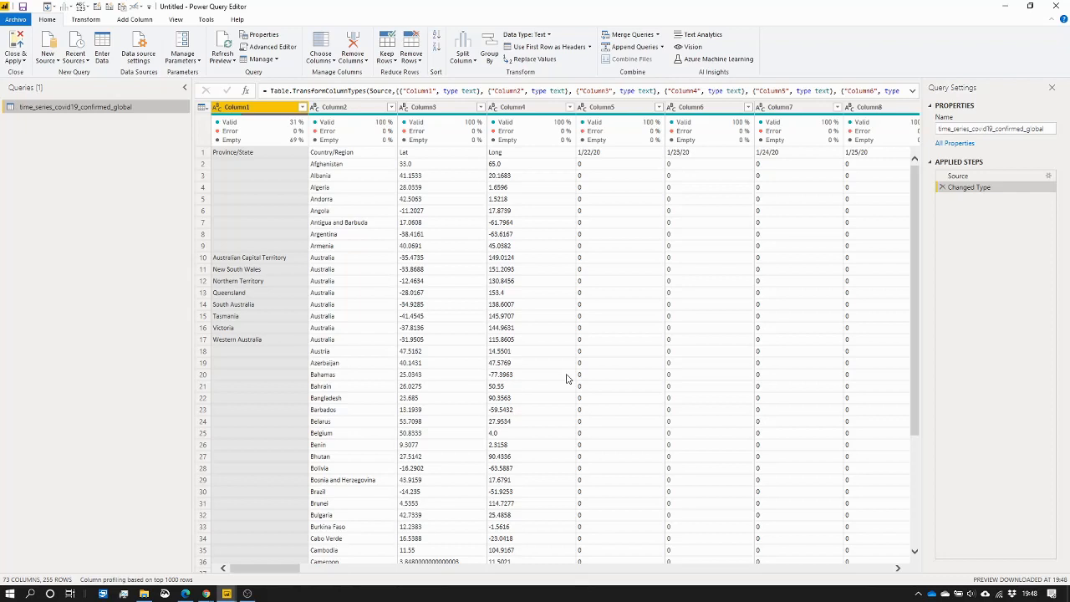
left_click(942, 190)
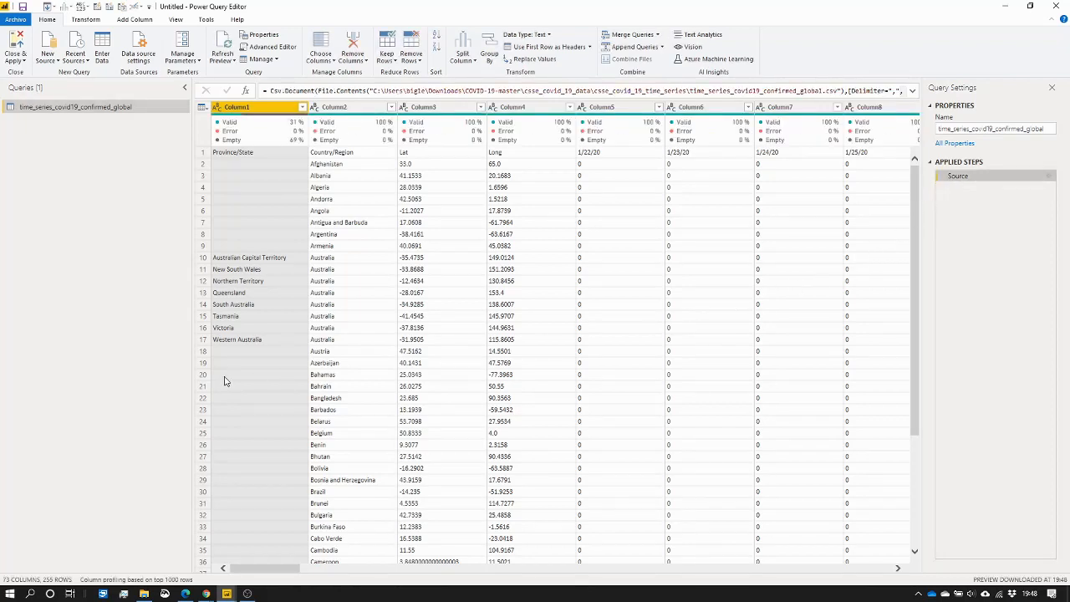
Step: Add time_series_covid19_deaths_global.csv as a new Text/CSV query and delete its Changed Type step
left_click(51, 59)
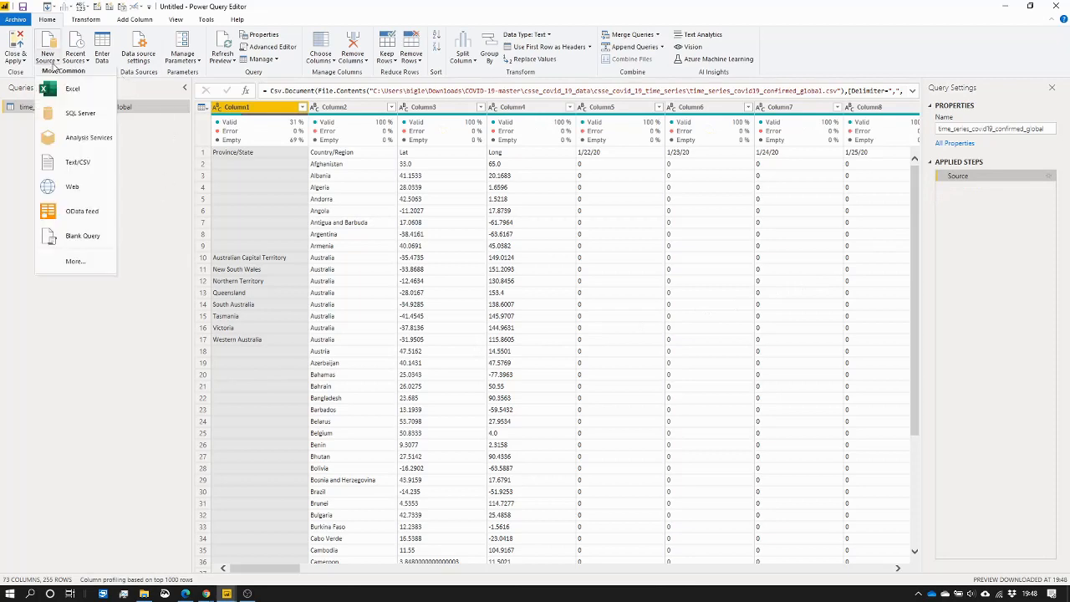
left_click(59, 164)
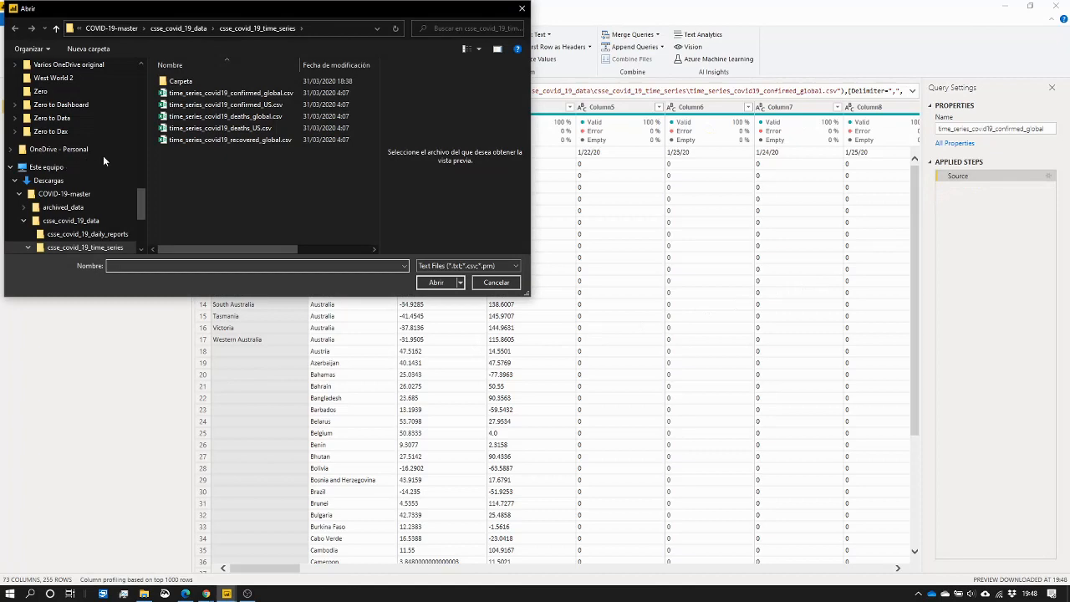
left_click(226, 119)
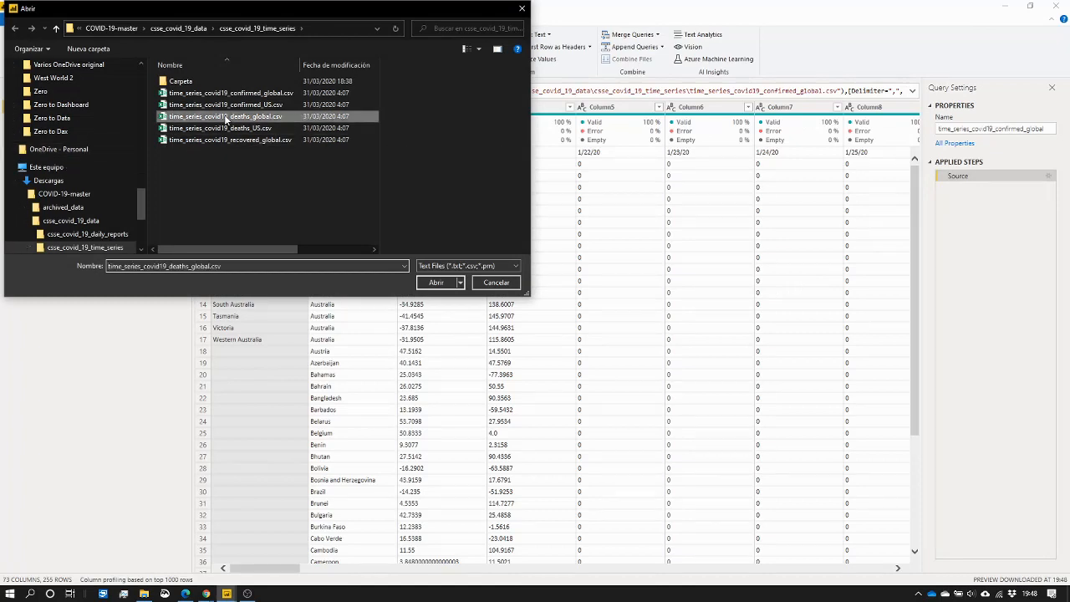
left_click(441, 283)
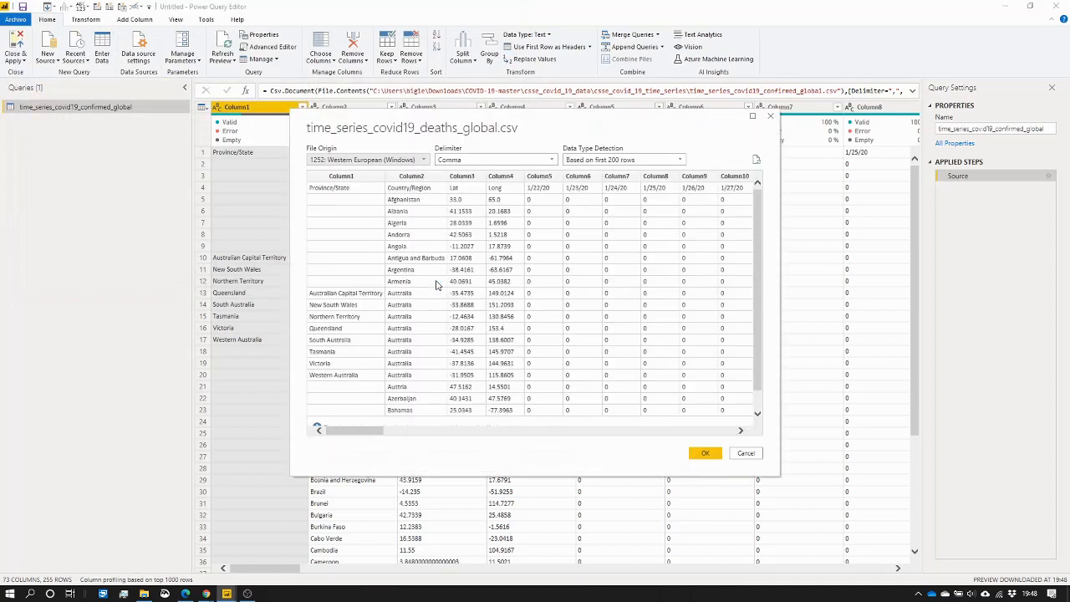
left_click(710, 456)
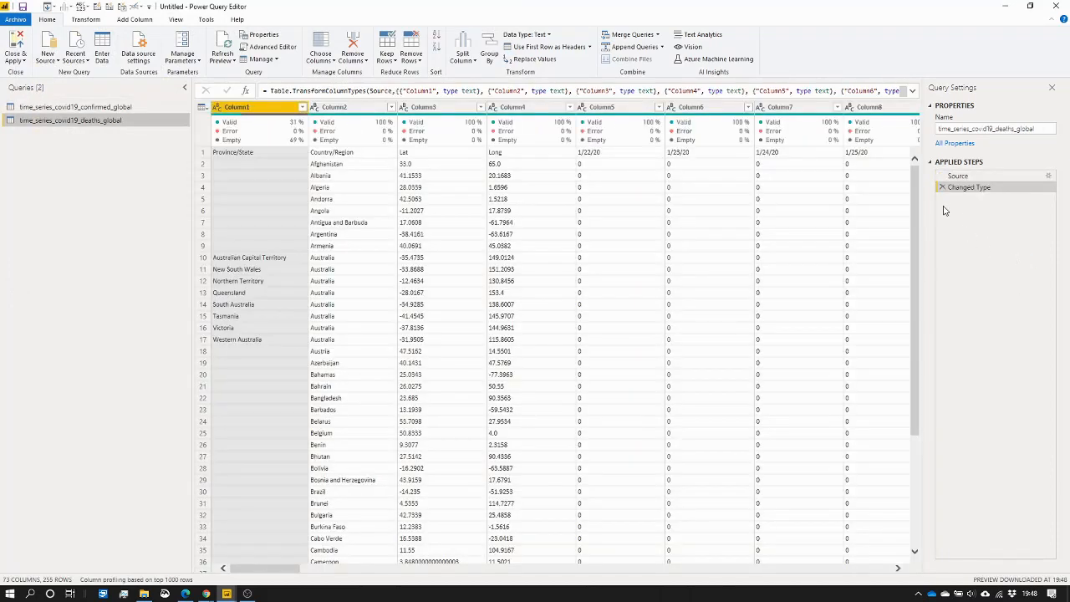
left_click(942, 188)
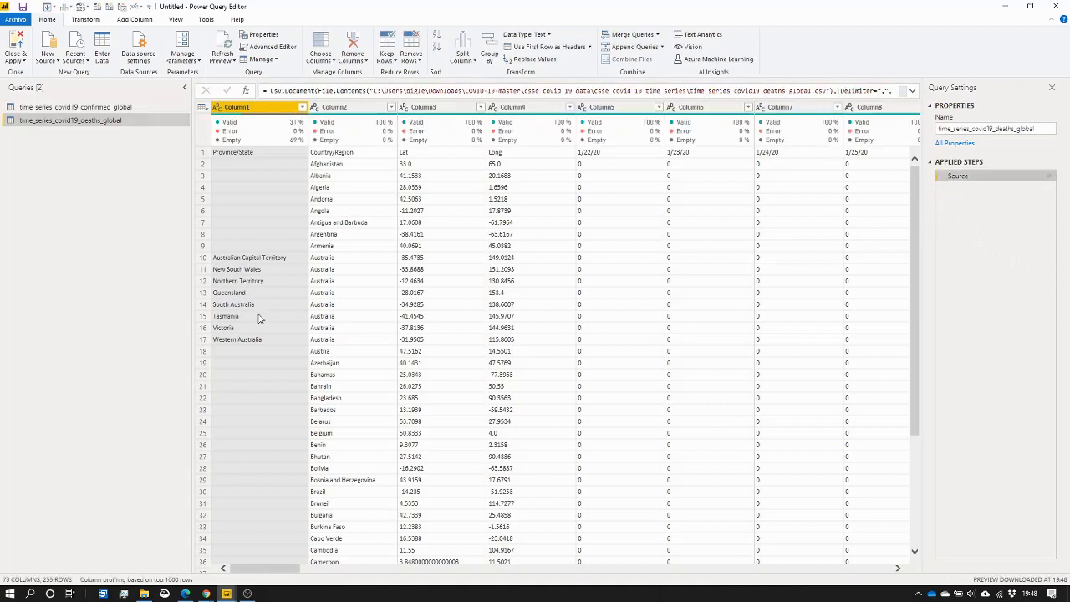
Step: Add time_series_covid19_recovered_global.csv as a new Text/CSV query and delete its Changed Type step
left_click(47, 55)
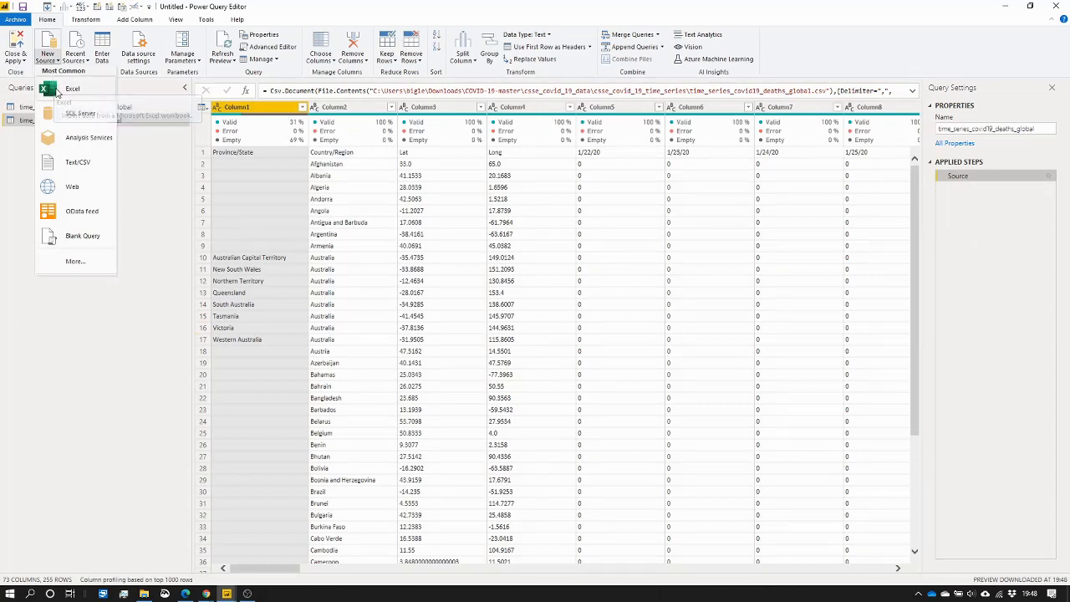
left_click(159, 261)
left_click(54, 60)
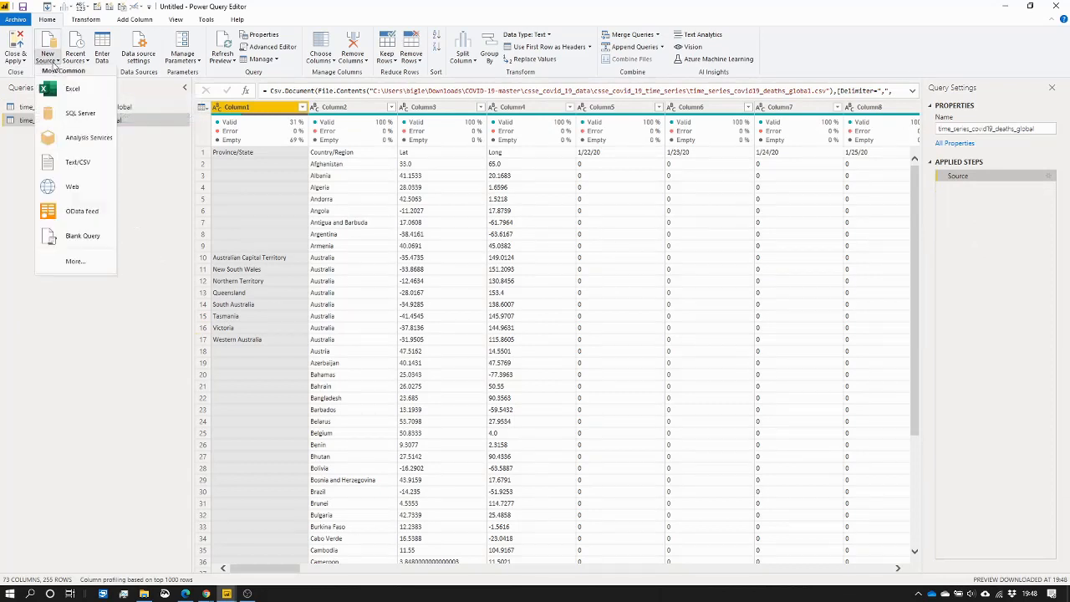
left_click(67, 164)
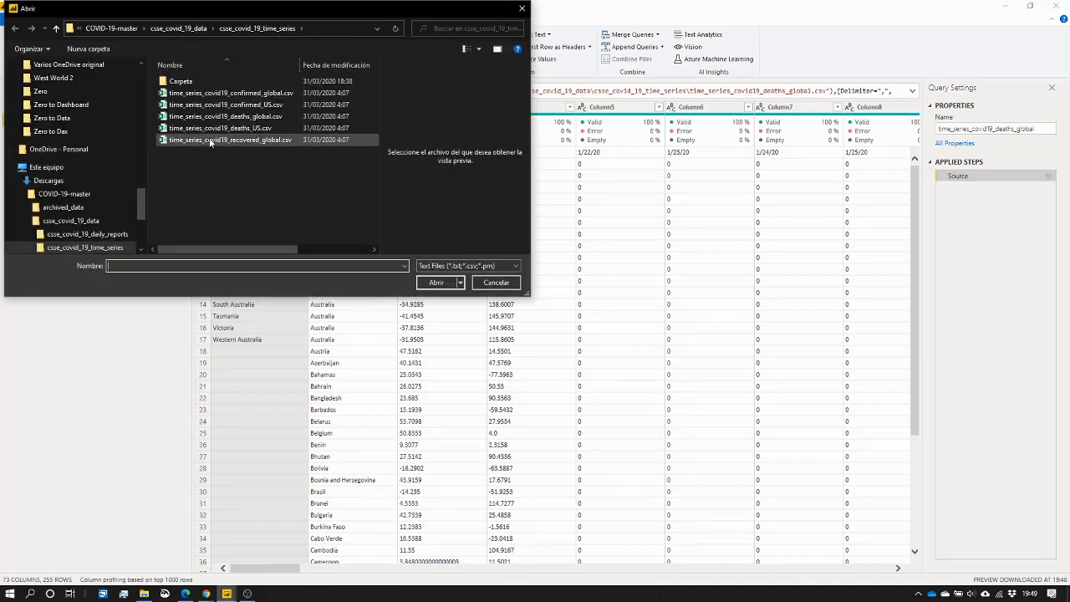
left_click(211, 140)
left_click(436, 283)
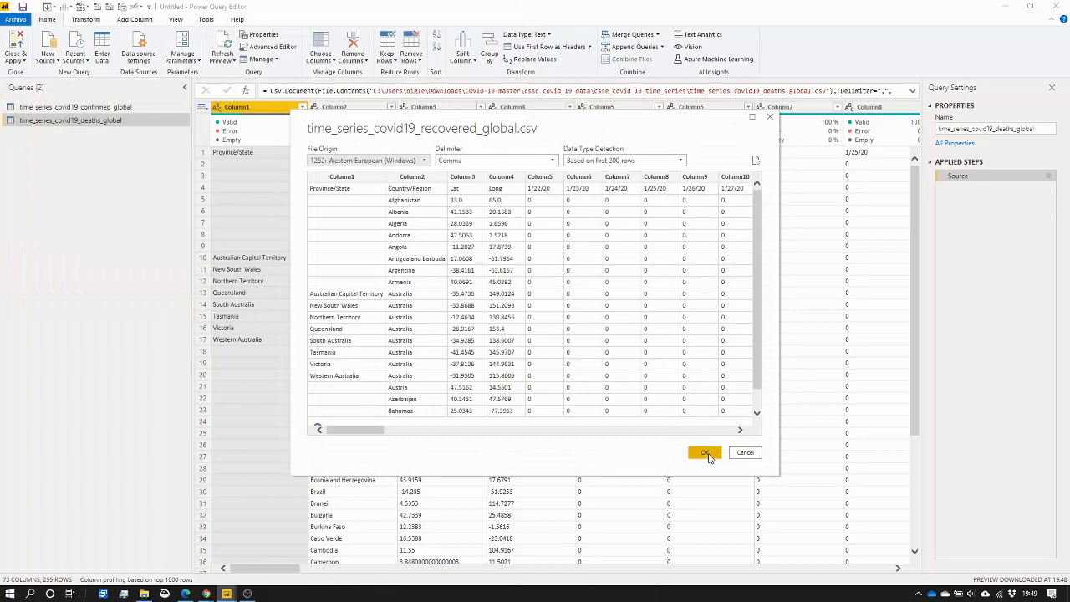
left_click(708, 453)
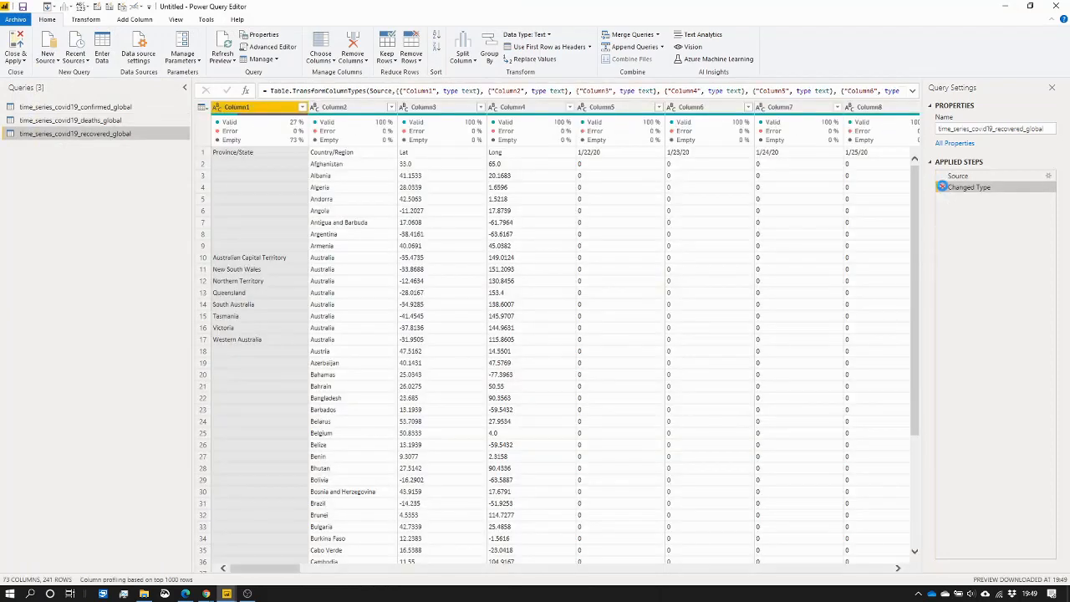
left_click(942, 188)
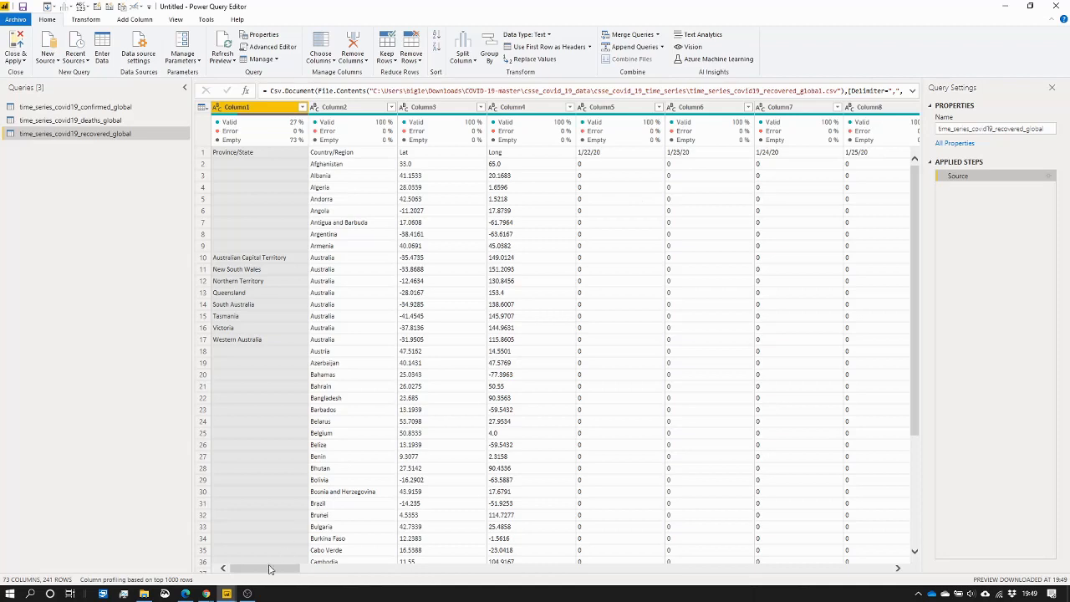
Step: Examine the date columns of the recovered query through to the last one
left_click_drag(270, 569, 908, 567)
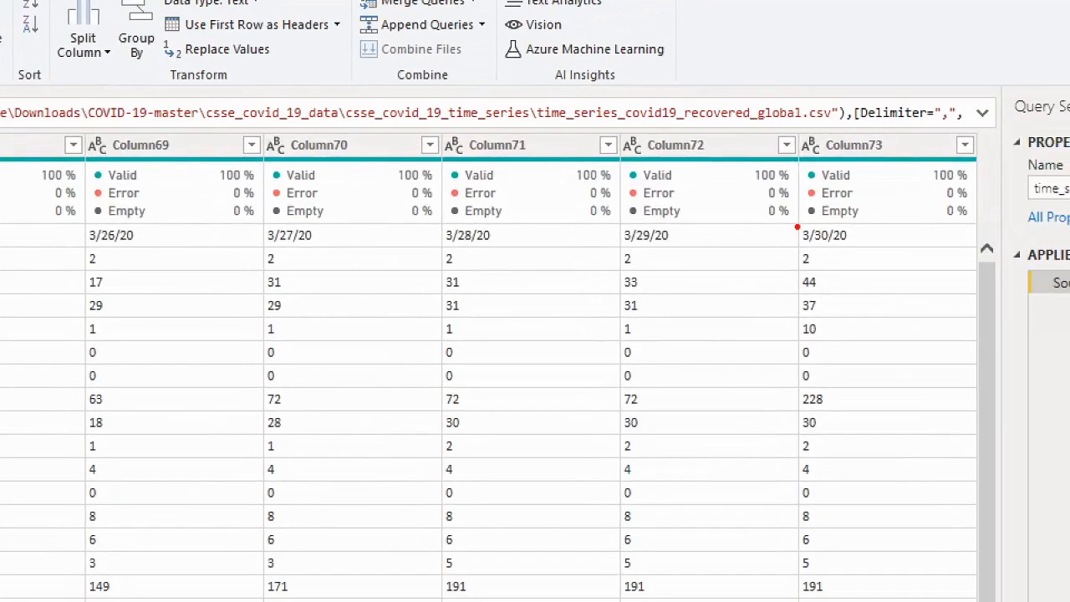
mouse_move(792, 218)
left_mouse_down()
mouse_move(870, 223)
mouse_move(880, 255)
left_mouse_up()
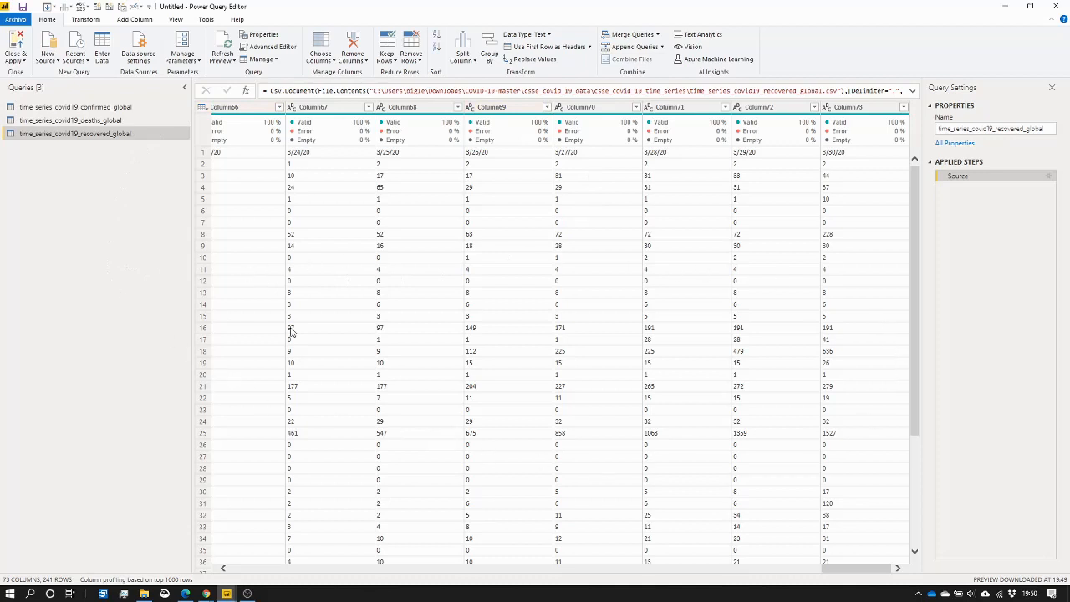
left_click_drag(832, 570, 206, 549)
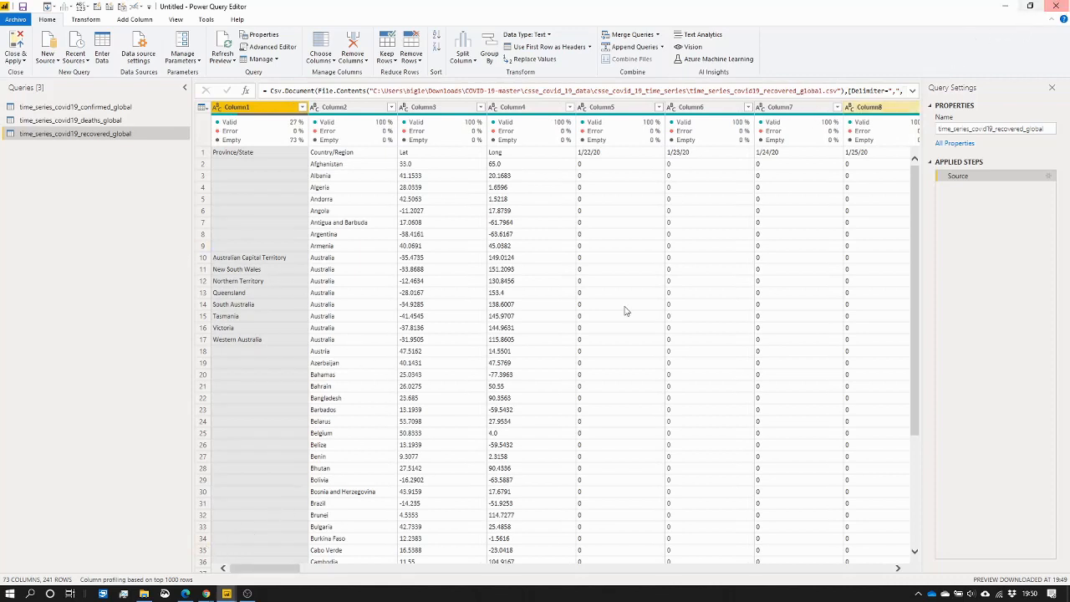
Step: Switch to the Covid1 report window, create a new blank report from it, and dismiss the start screen
left_click(228, 594)
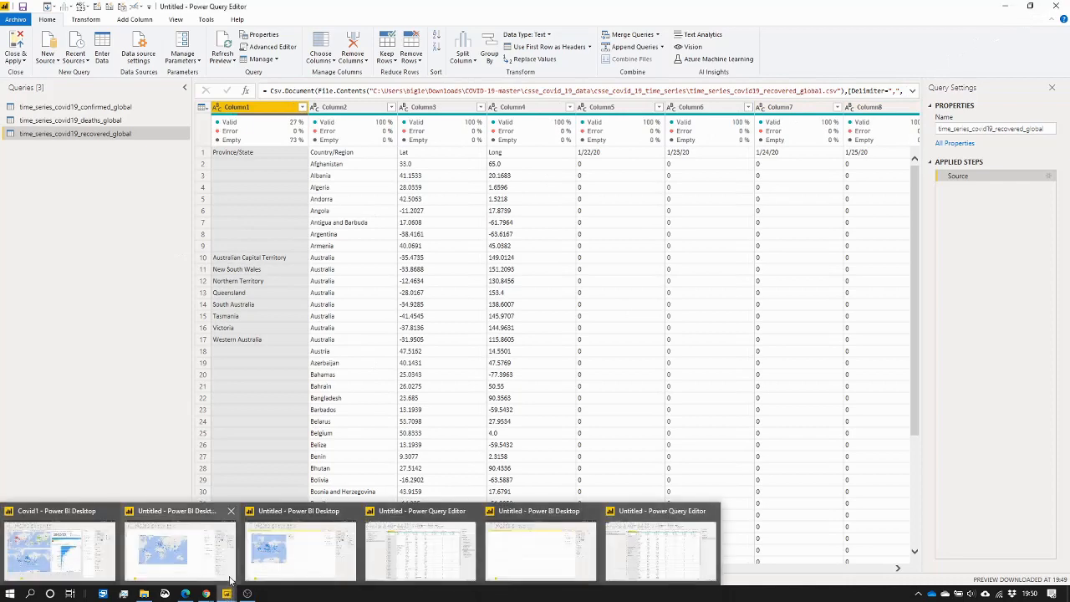
left_click(79, 564)
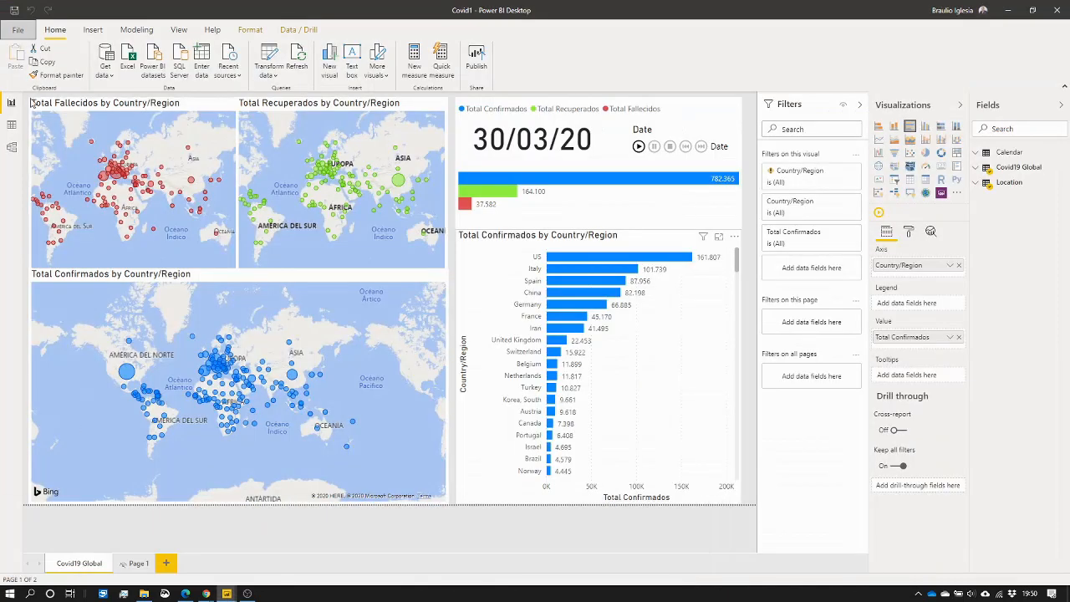
left_click(20, 32)
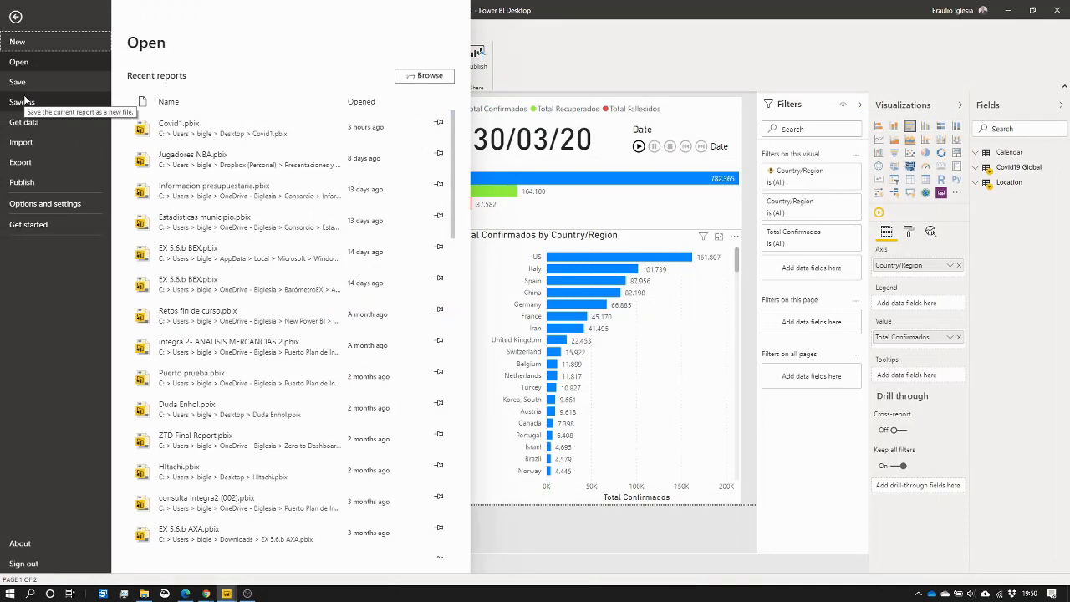
left_click(28, 45)
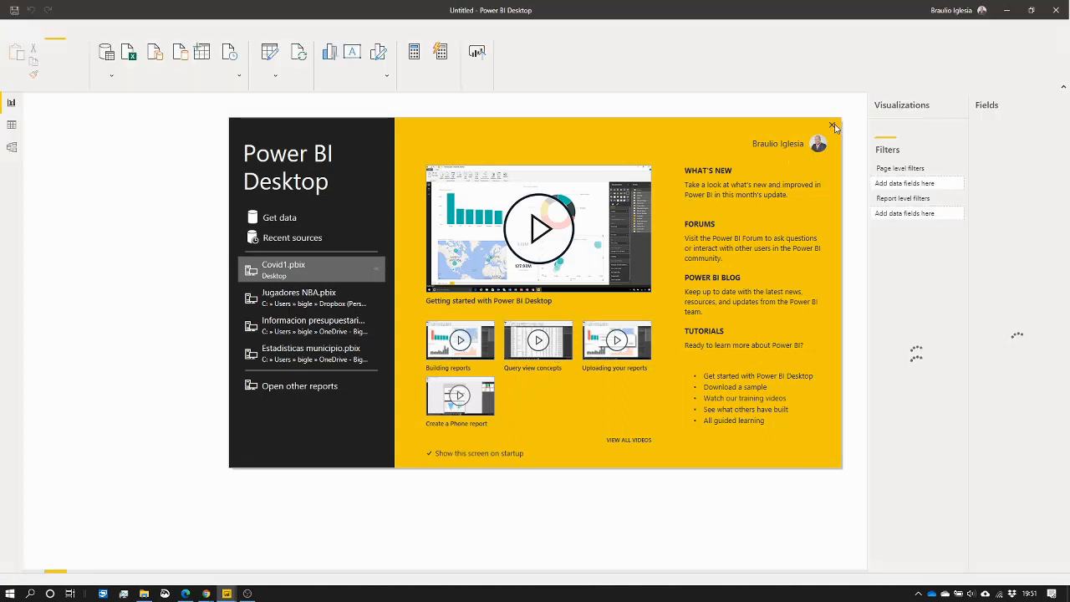
left_click(833, 125)
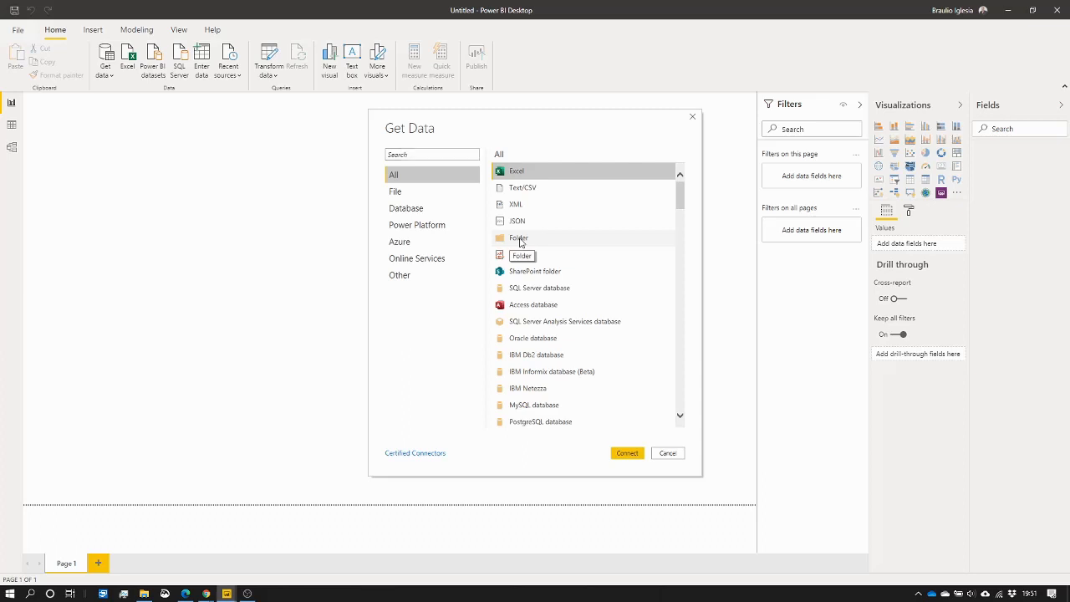
Step: Start a new Folder data connection and open the browser for its folder path
left_click(520, 239)
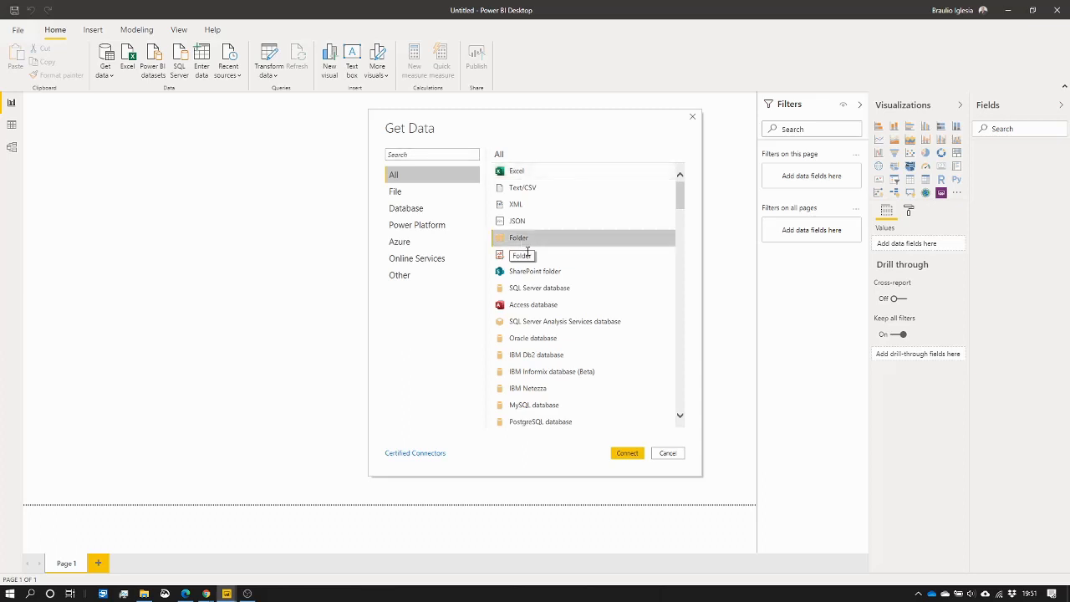
left_click(628, 453)
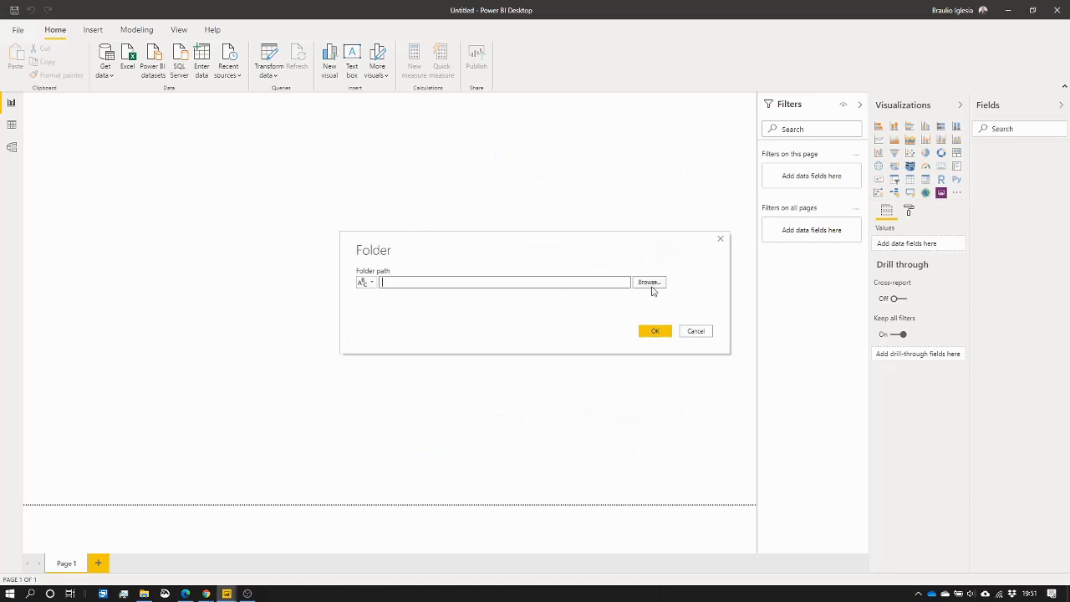
left_click(651, 285)
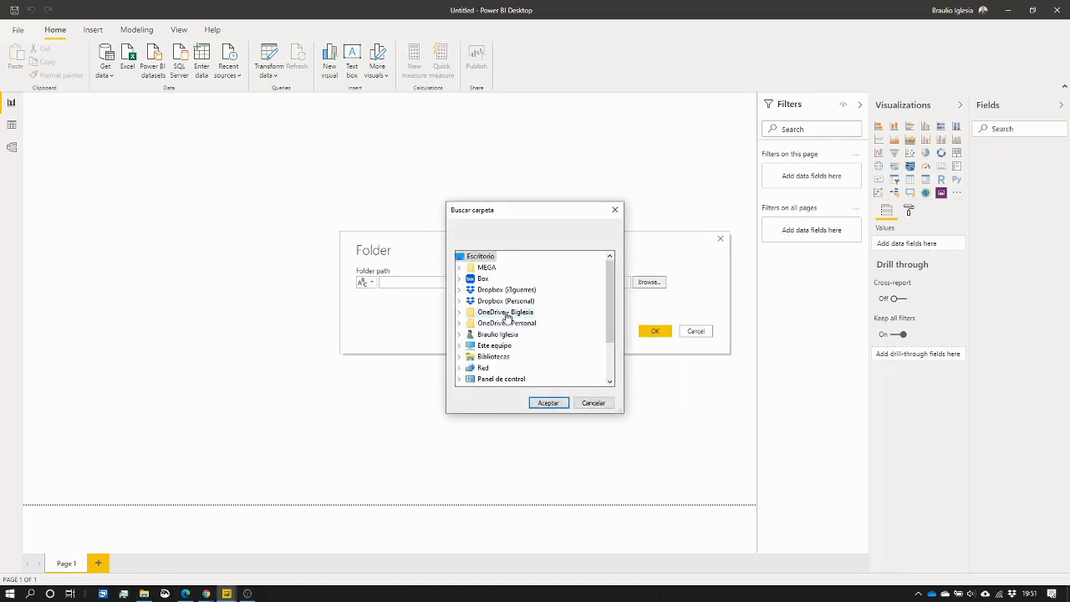
Step: Set the source to the Carpeta folder under Downloads, COVID-19-master, csse_covid_19_data, csse_covid_19_time_series, and confirm the path
left_click(459, 345)
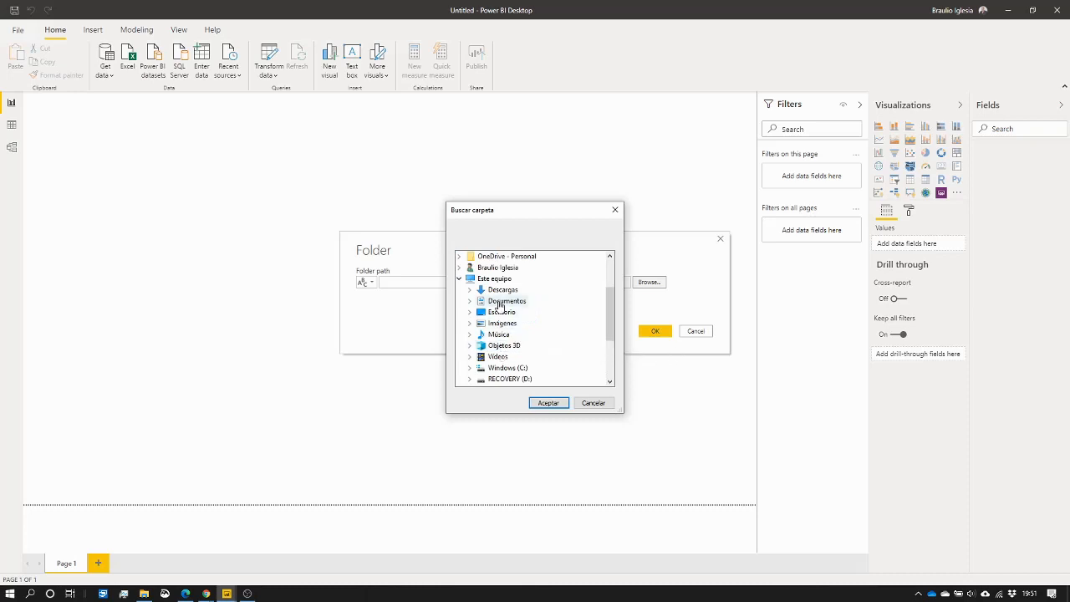
left_click(470, 289)
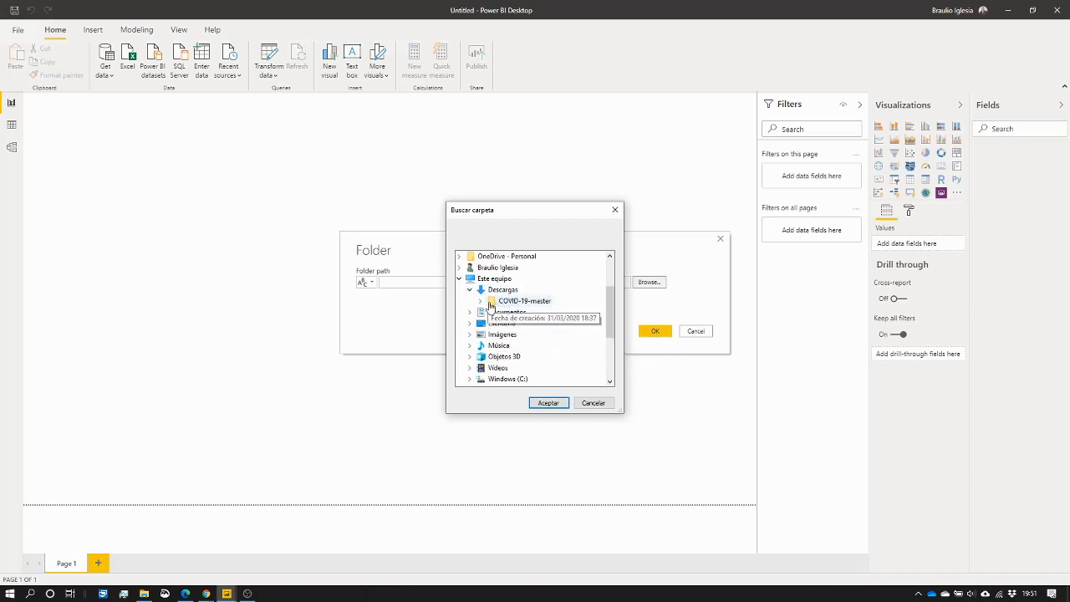
left_click(481, 301)
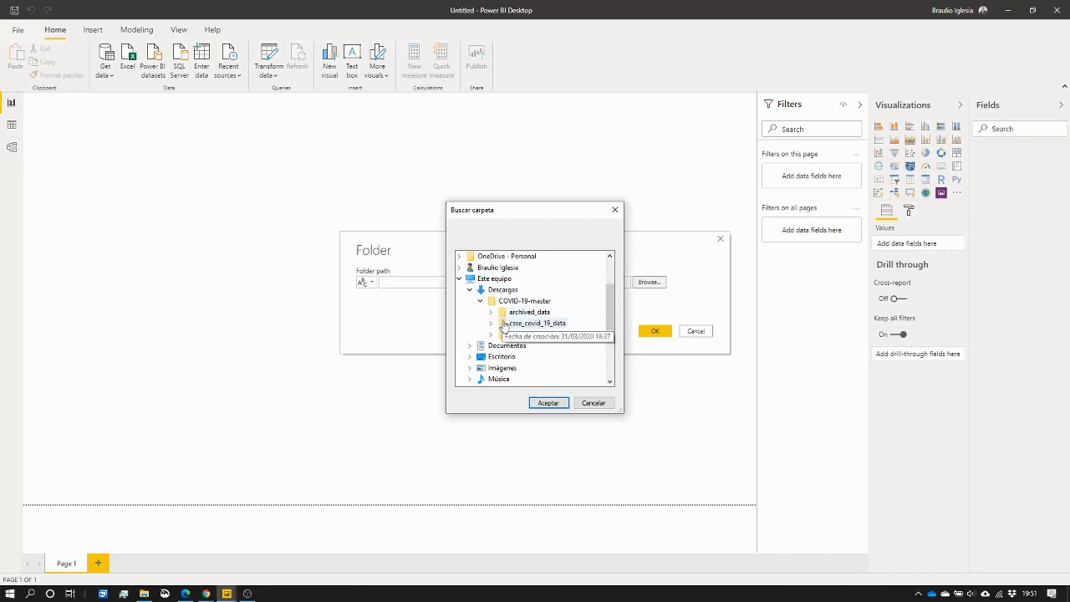
left_click(491, 313)
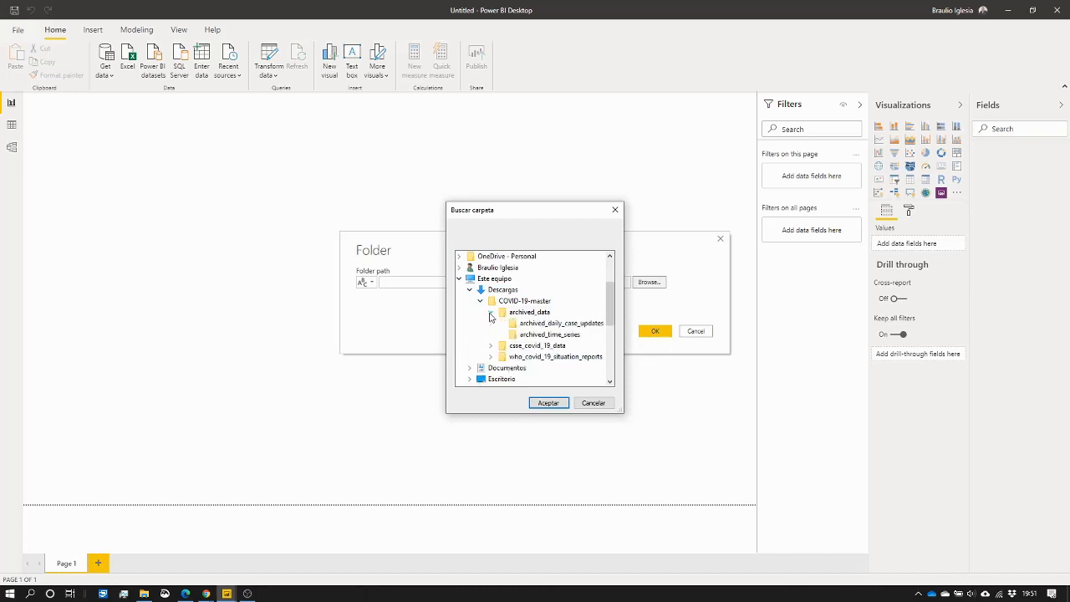
left_click(526, 336)
left_click(491, 346)
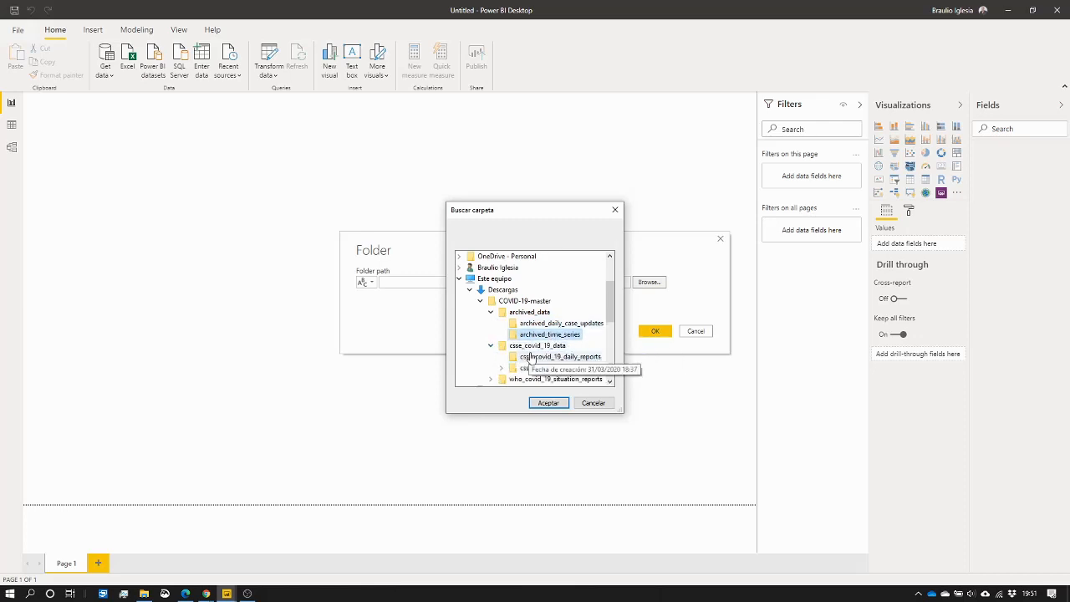
double_click(555, 370)
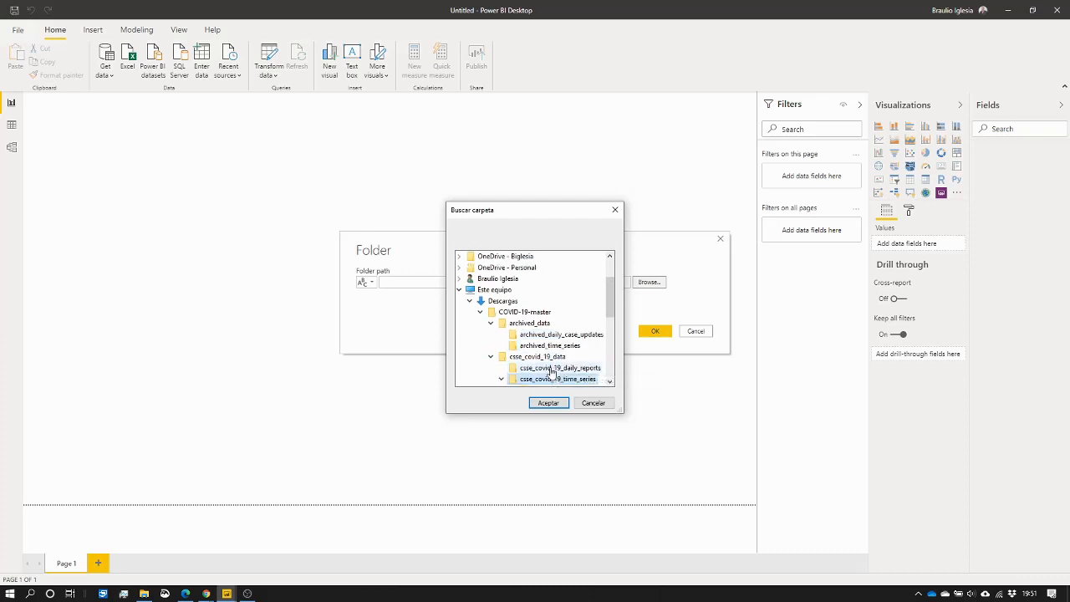
scroll(562, 368, "down", 3)
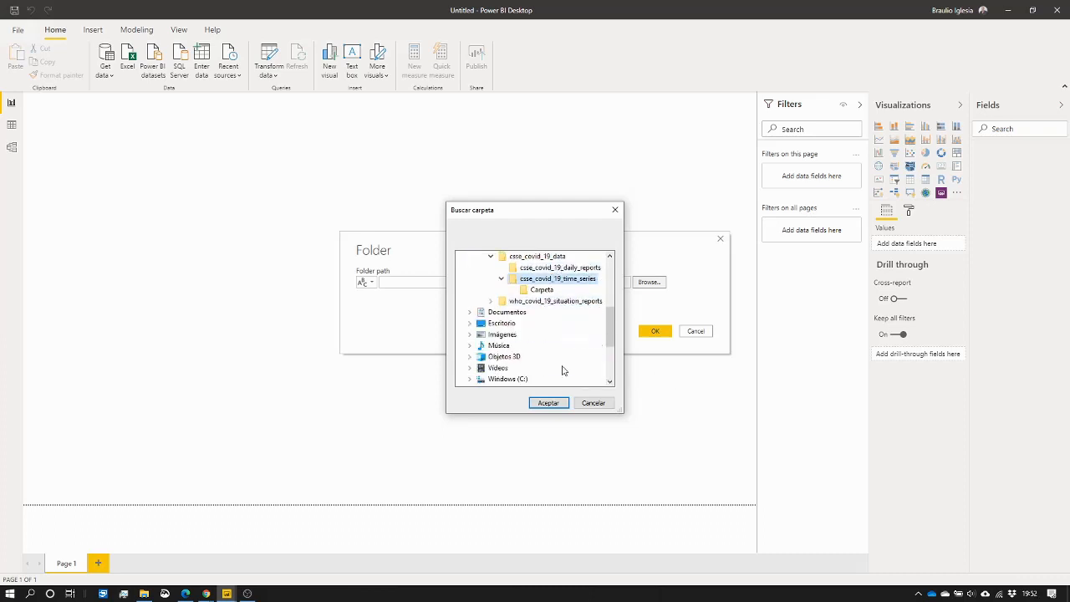
left_click(552, 291)
left_click(551, 406)
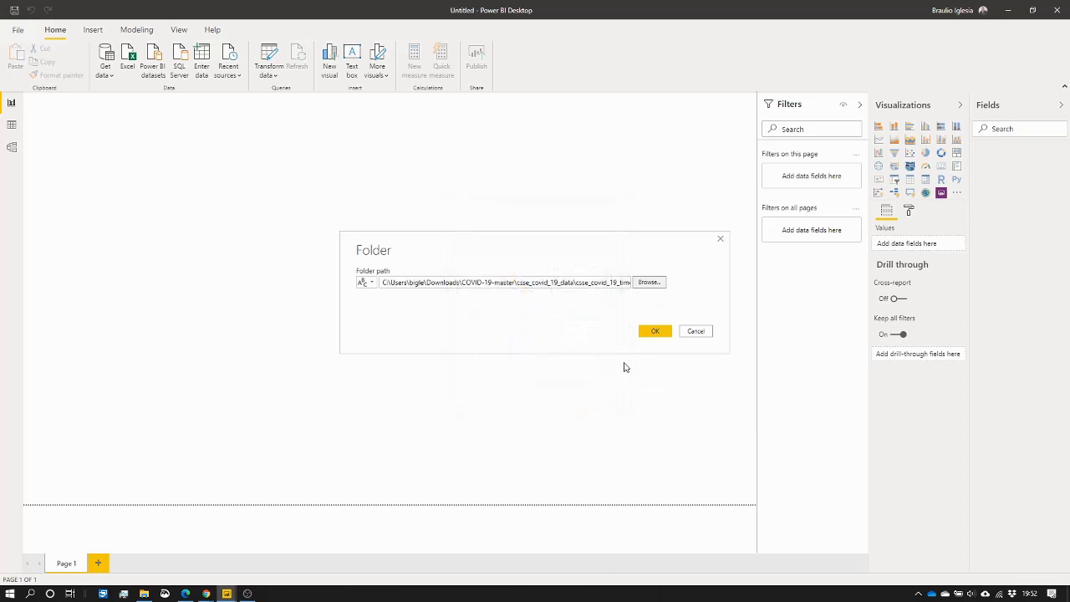
left_click(652, 332)
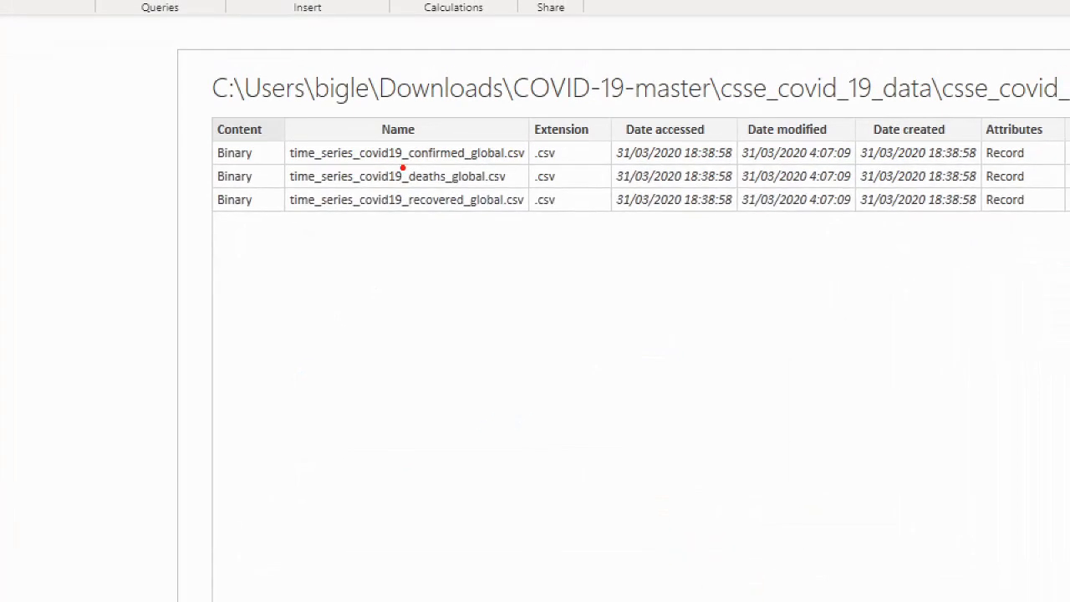
Step: Open the folder's file list for transformation and combine the Content binaries, using the first file as sample and a comma delimiter
mouse_move(285, 135)
left_mouse_down()
mouse_move(509, 134)
mouse_move(555, 192)
mouse_move(542, 244)
left_mouse_up()
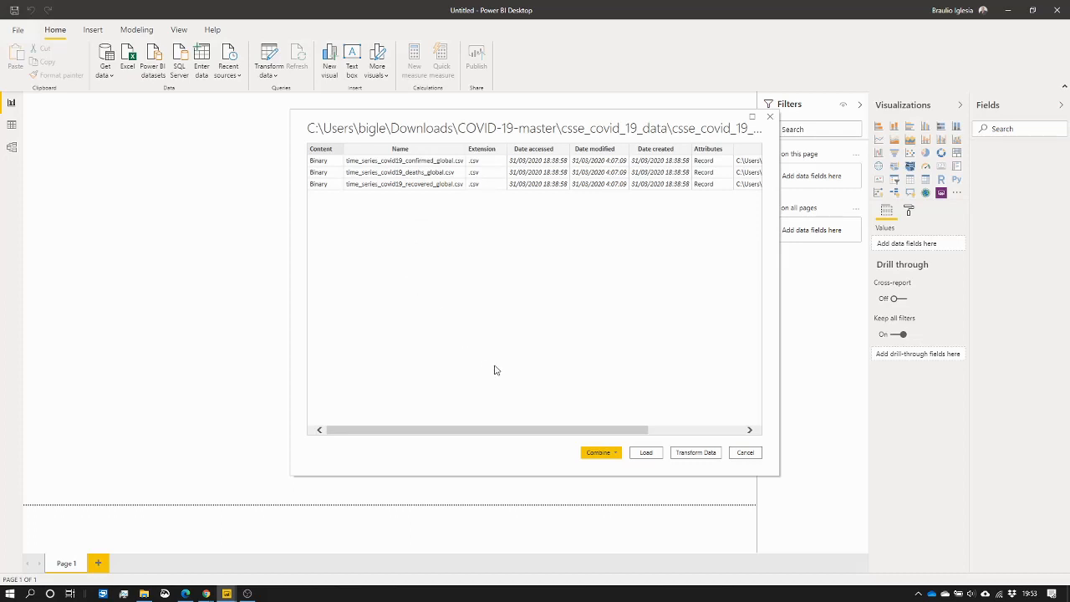
left_click(696, 453)
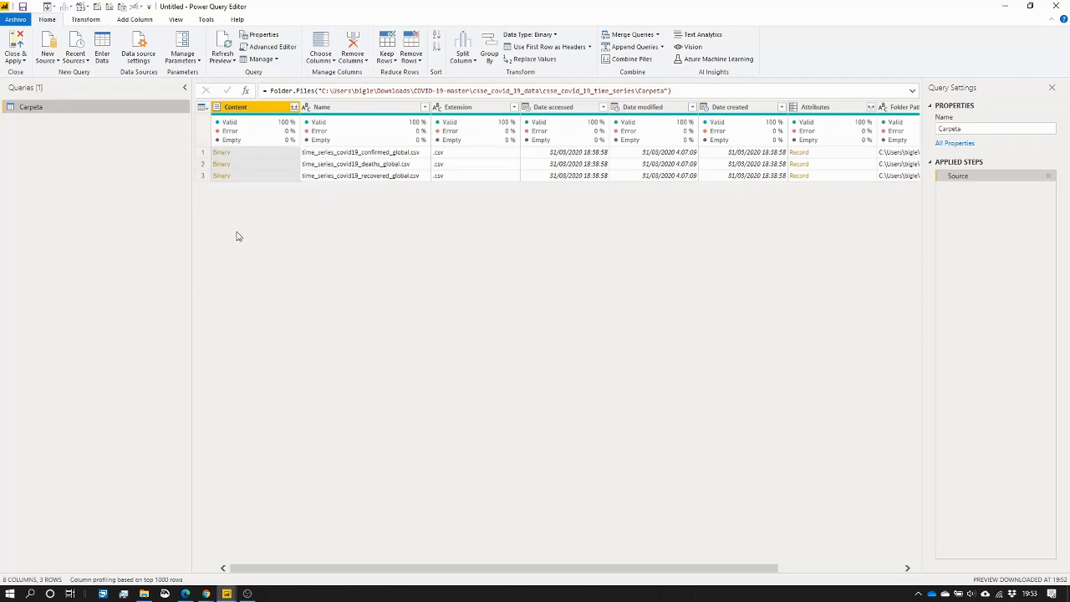
mouse_move(270, 128)
left_click(294, 107)
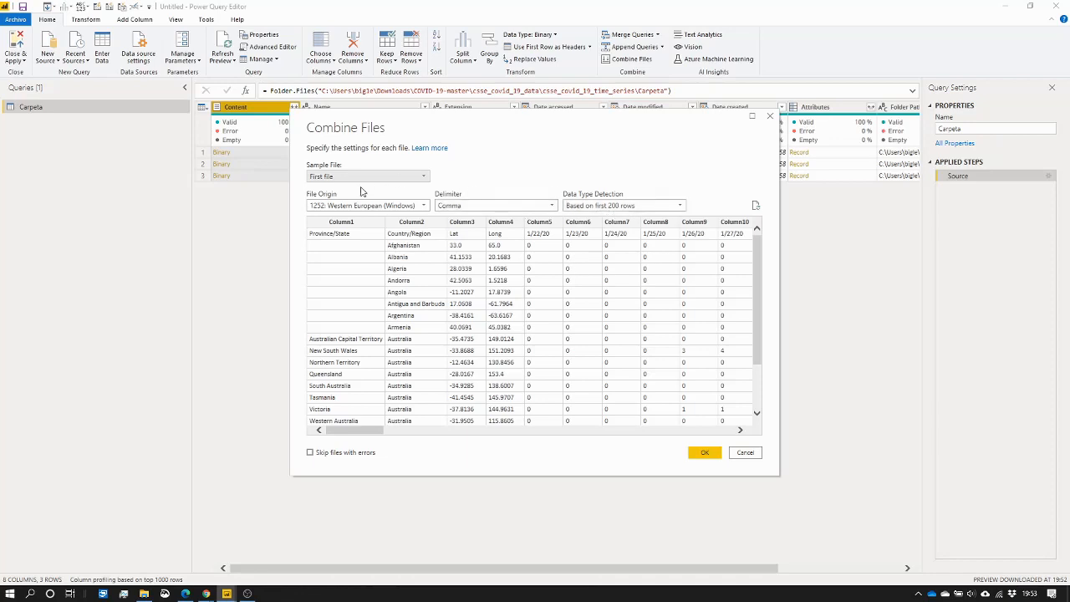
left_click(705, 454)
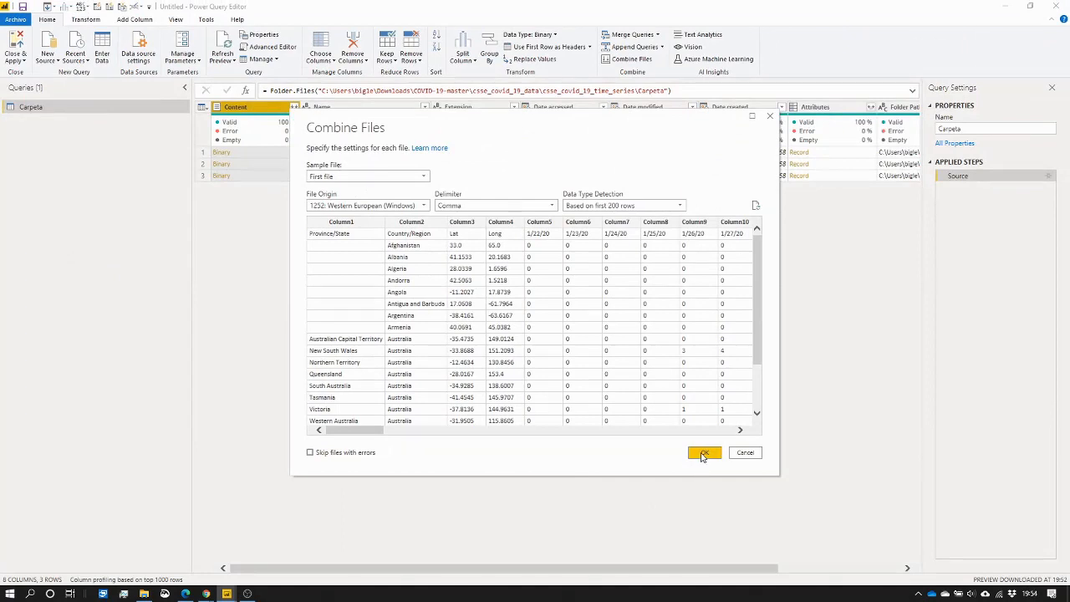
left_click(702, 454)
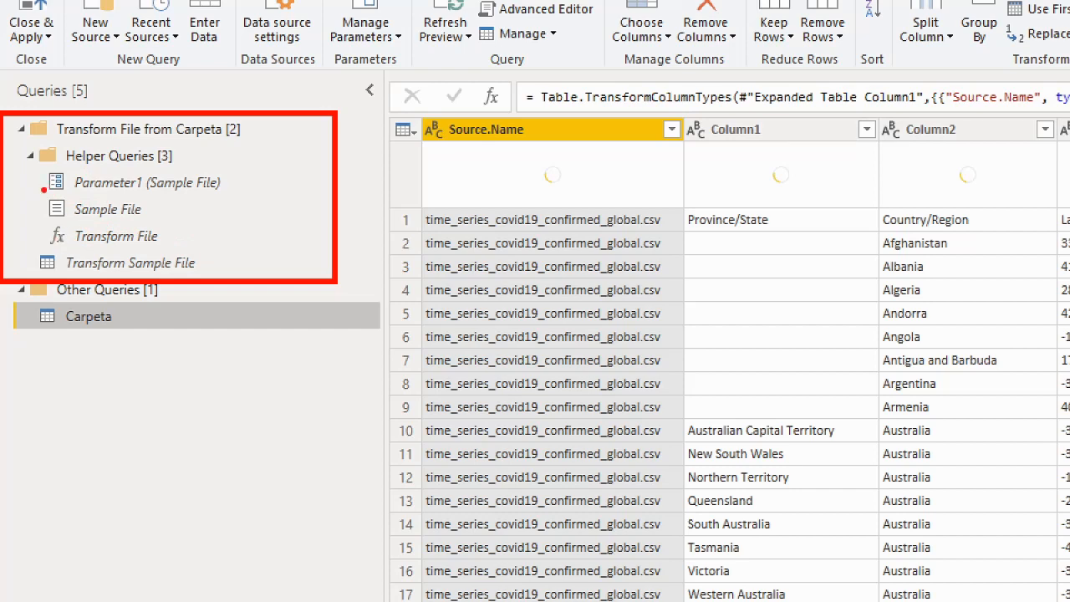
mouse_move(43, 190)
left_mouse_down()
mouse_move(144, 208)
mouse_move(155, 223)
left_mouse_up()
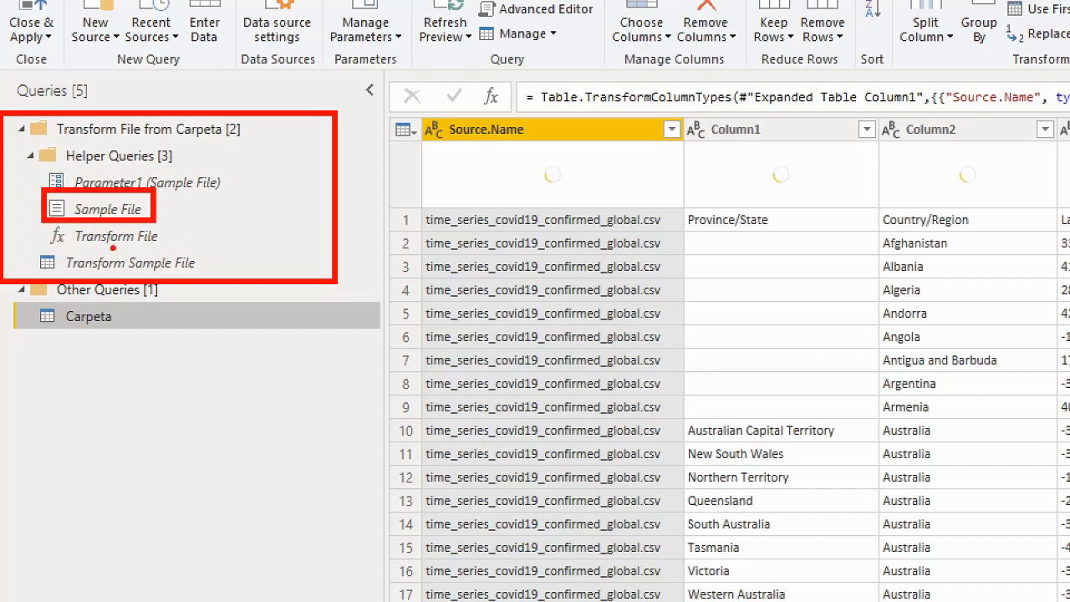
mouse_move(28, 250)
left_mouse_down()
mouse_move(211, 259)
mouse_move(198, 271)
mouse_move(42, 274)
mouse_move(17, 252)
left_mouse_up()
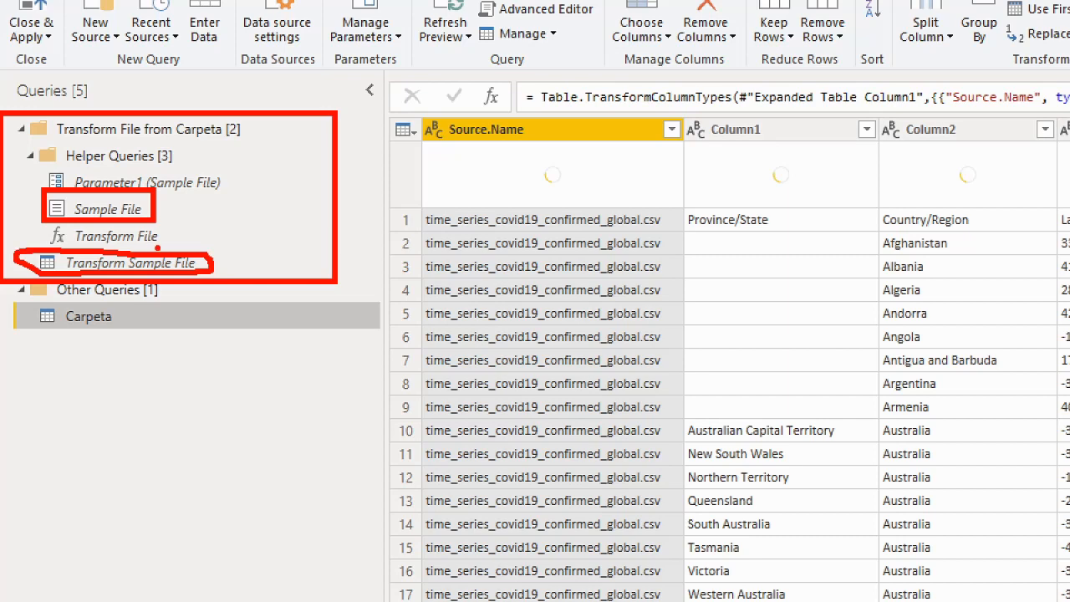
mouse_move(170, 231)
left_mouse_down()
mouse_move(177, 219)
mouse_move(275, 198)
left_mouse_up()
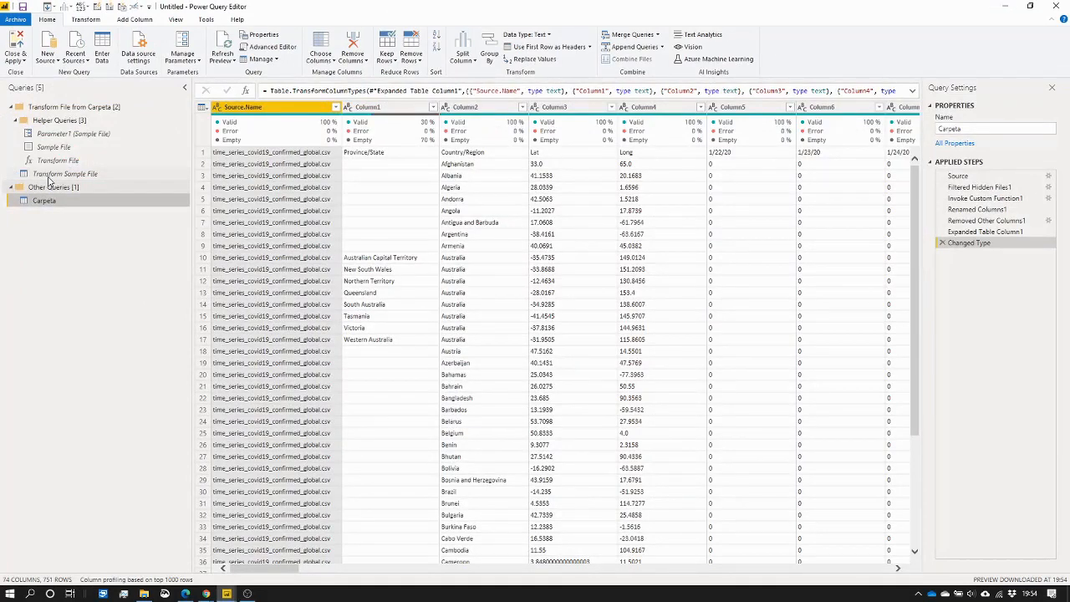
Step: Add an index column starting from 0 to the Transform Sample File query
left_click(49, 175)
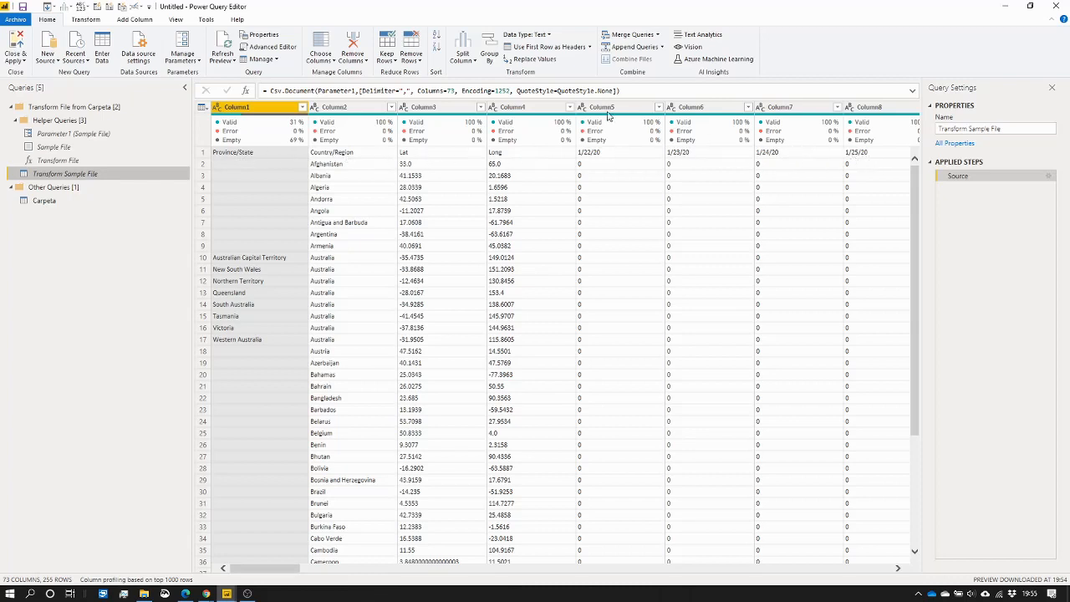
mouse_move(233, 152)
left_click_drag(279, 571, 33, 565)
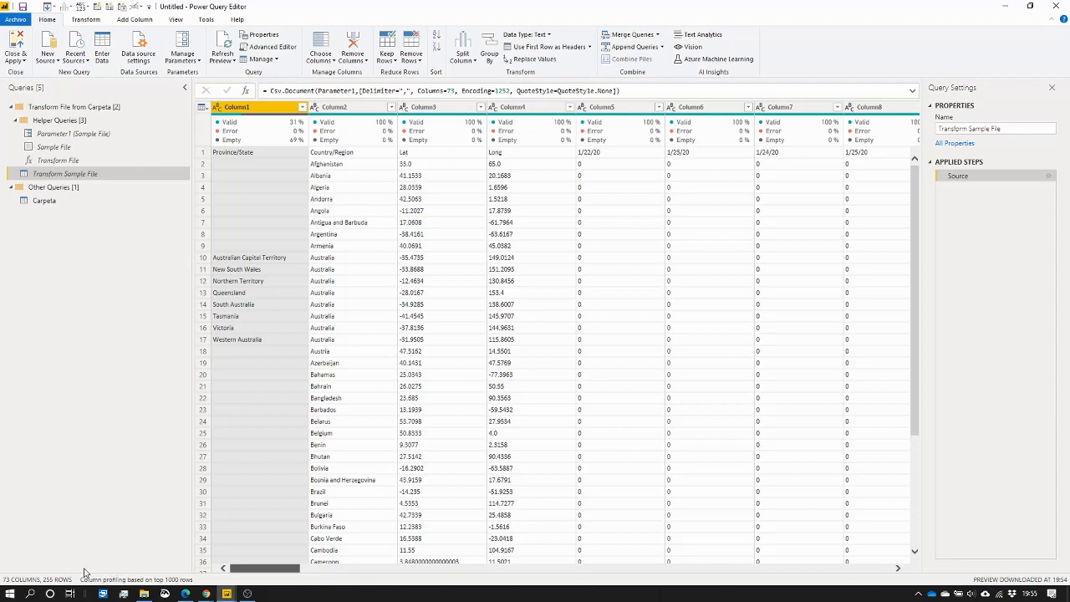
left_click_drag(248, 570, 214, 573)
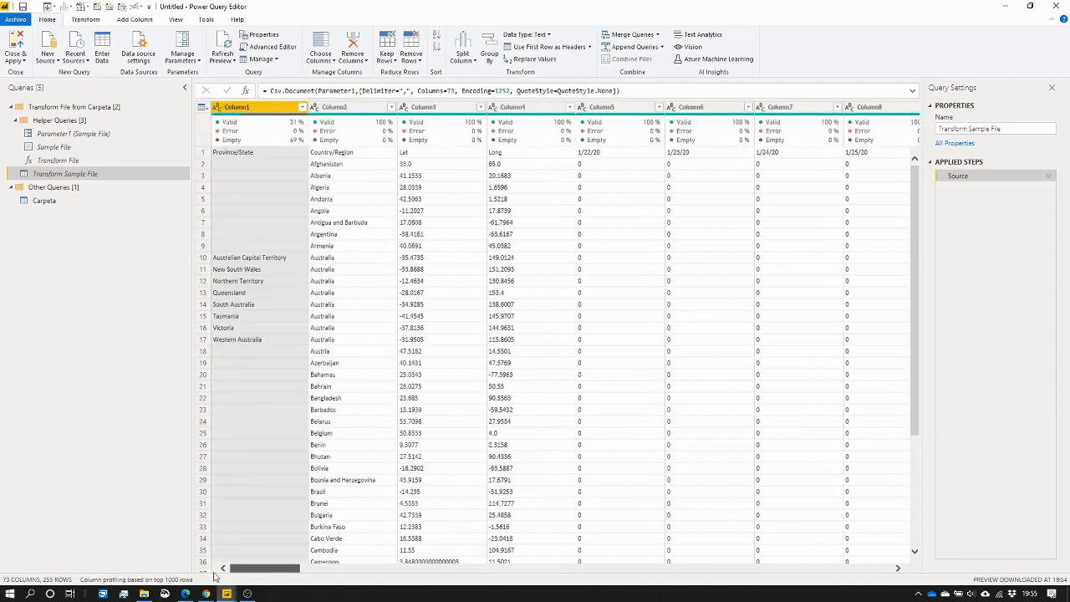
left_click(136, 21)
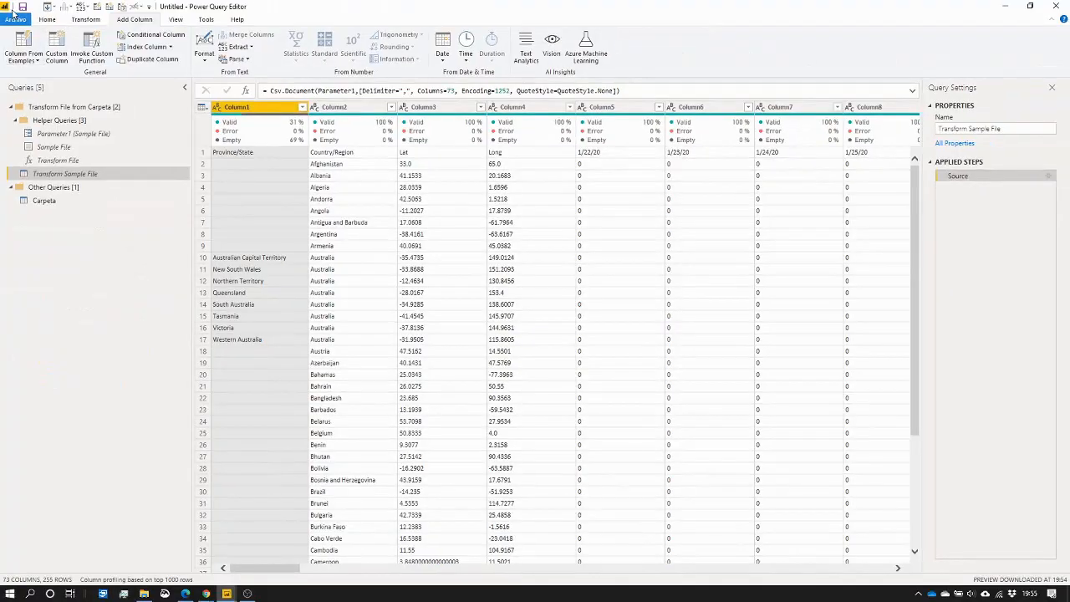
left_click(144, 49)
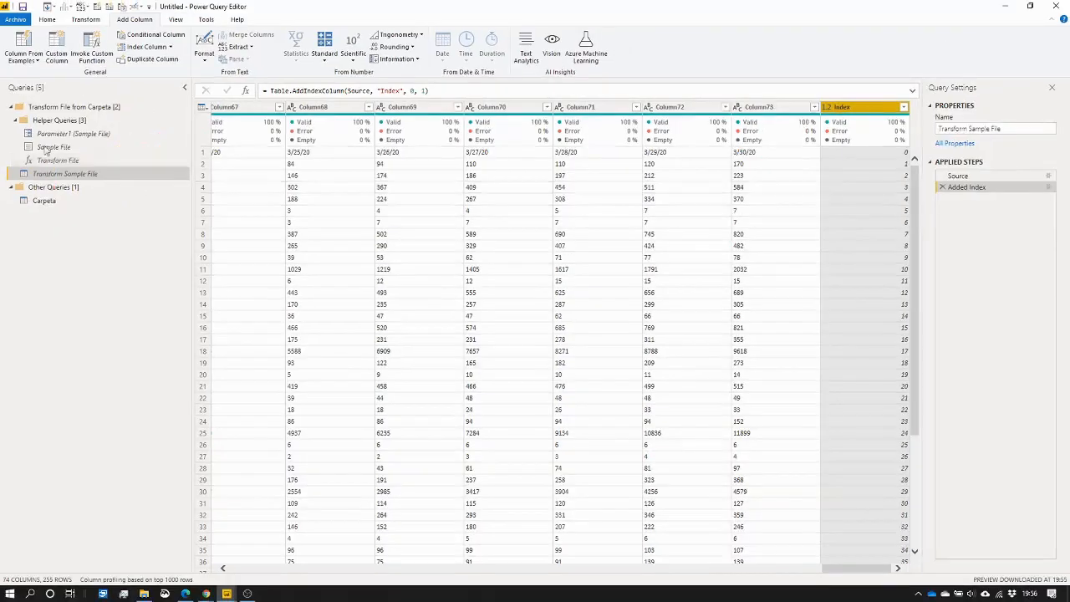
Step: Examine the Index column of the combined Carpeta query across the rows of the successive files, then return to the first row
left_click(84, 259)
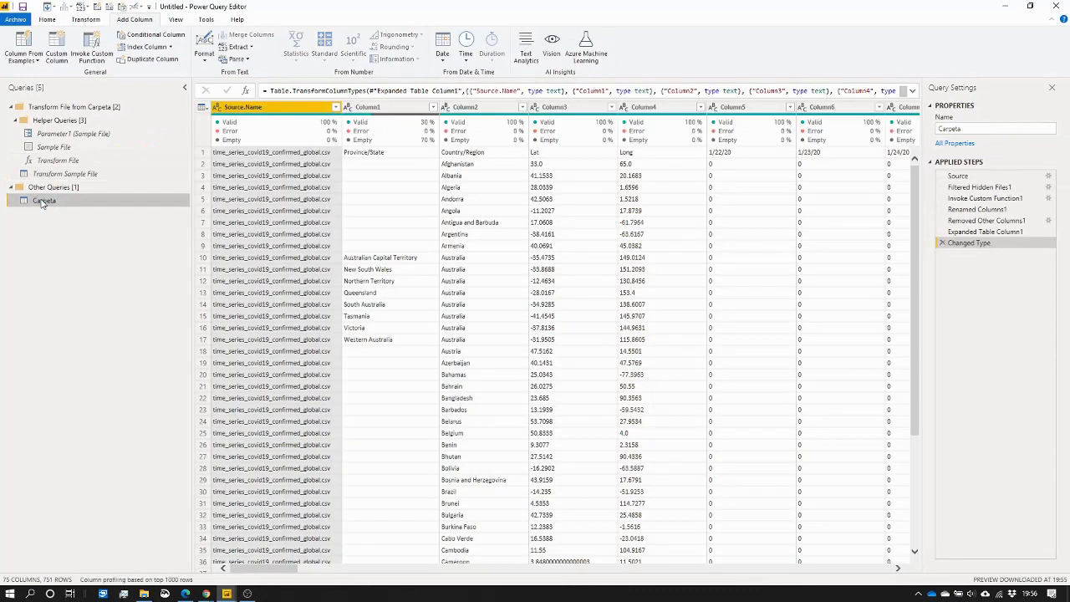
left_click_drag(276, 567, 910, 581)
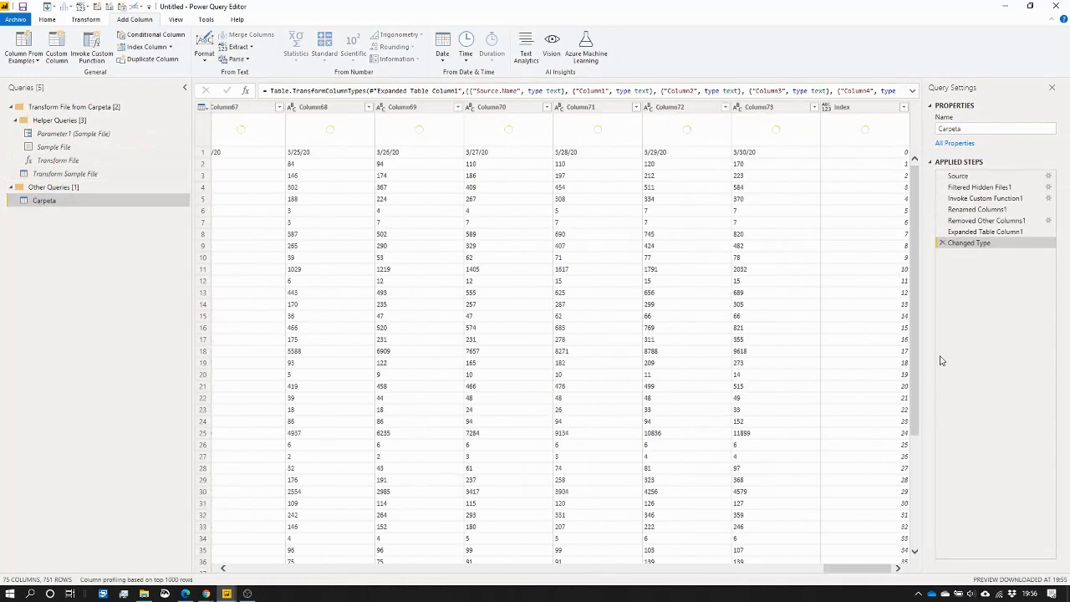
scroll(874, 158, "down", 20)
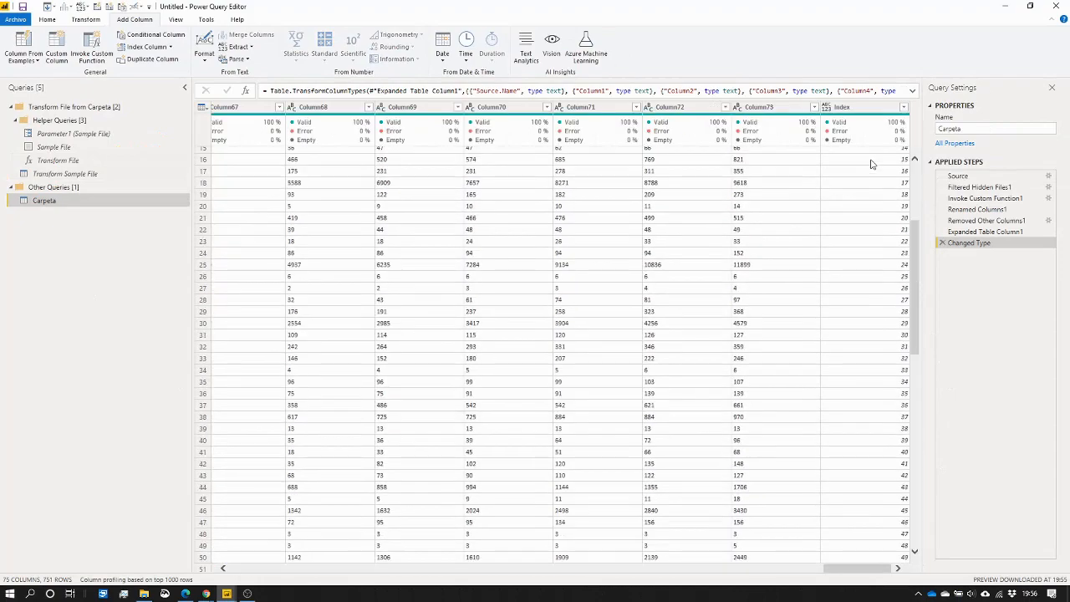
scroll(868, 178, "down", 20)
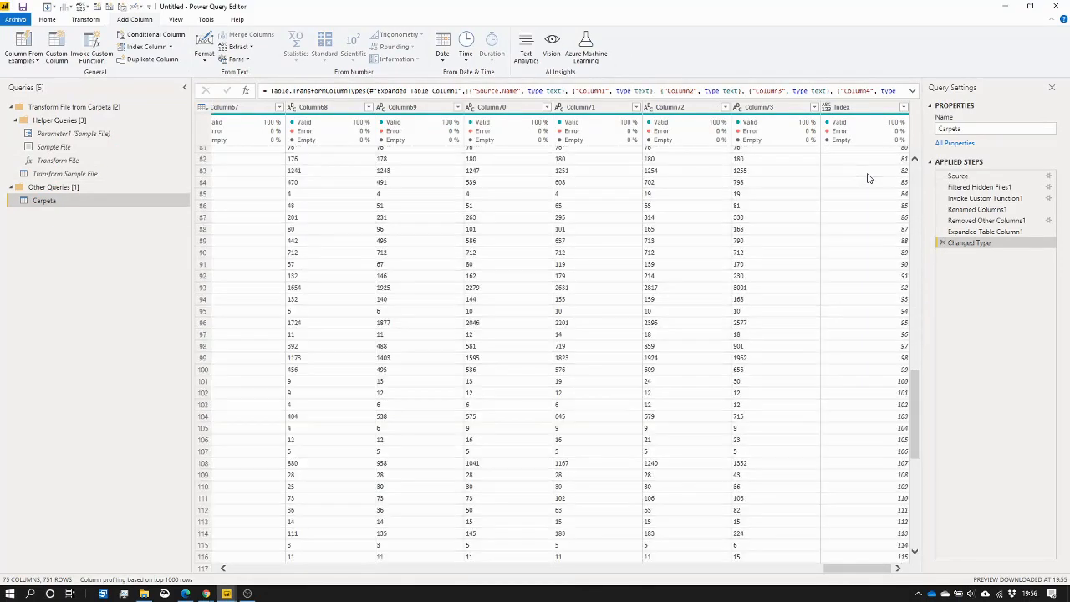
scroll(868, 178, "down", 20)
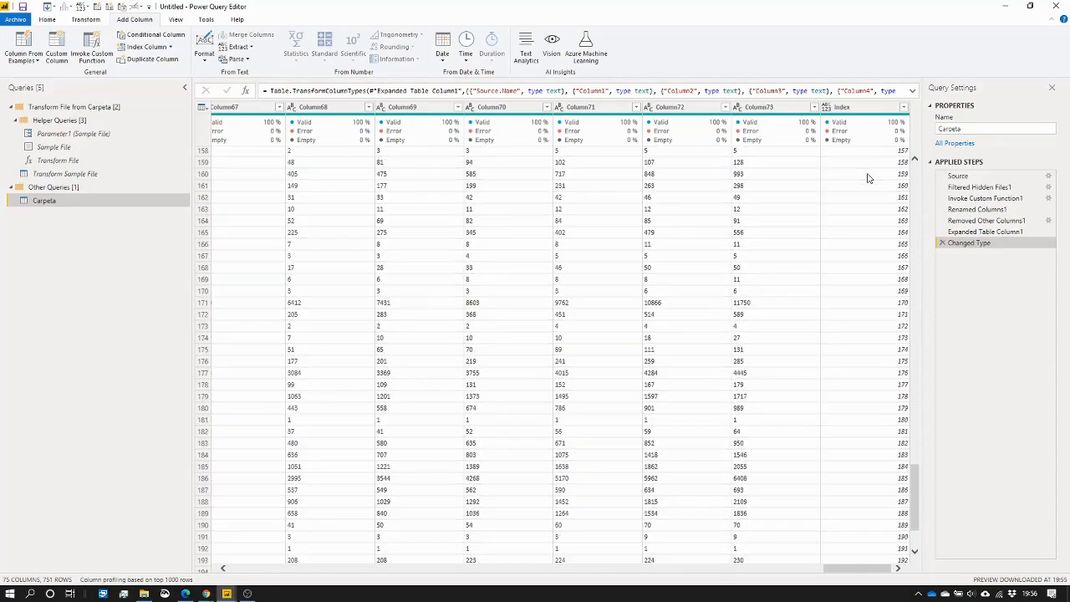
scroll(868, 178, "down", 20)
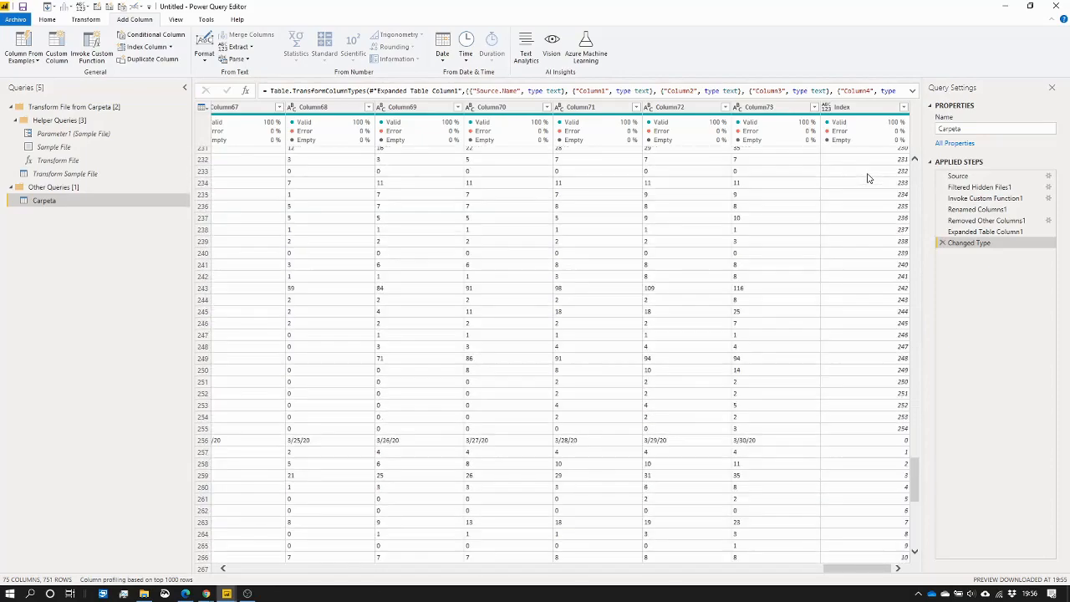
scroll(868, 178, "down", 20)
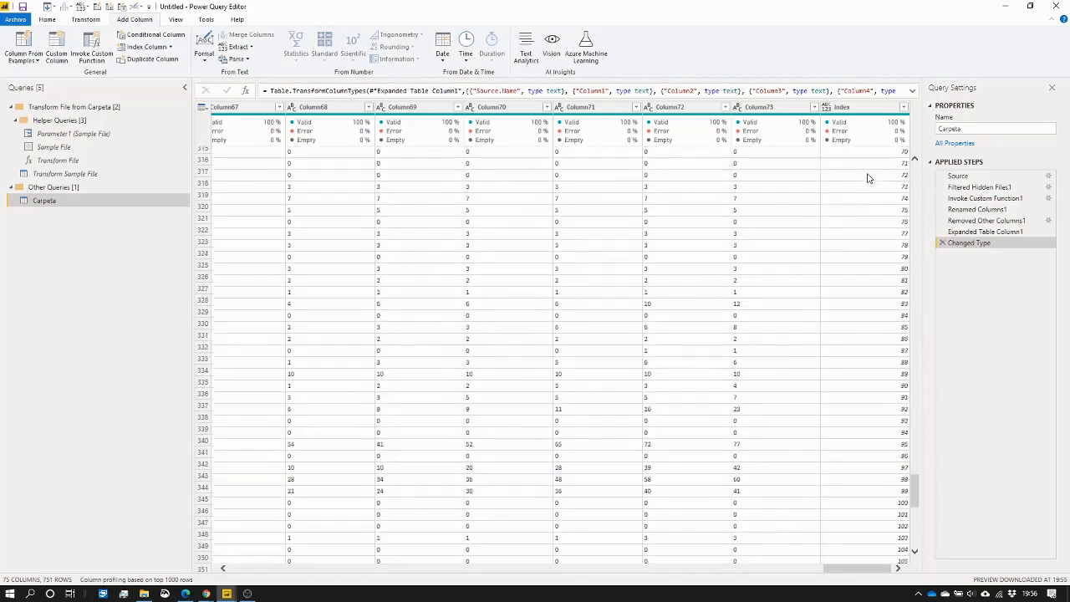
scroll(868, 178, "down", 20)
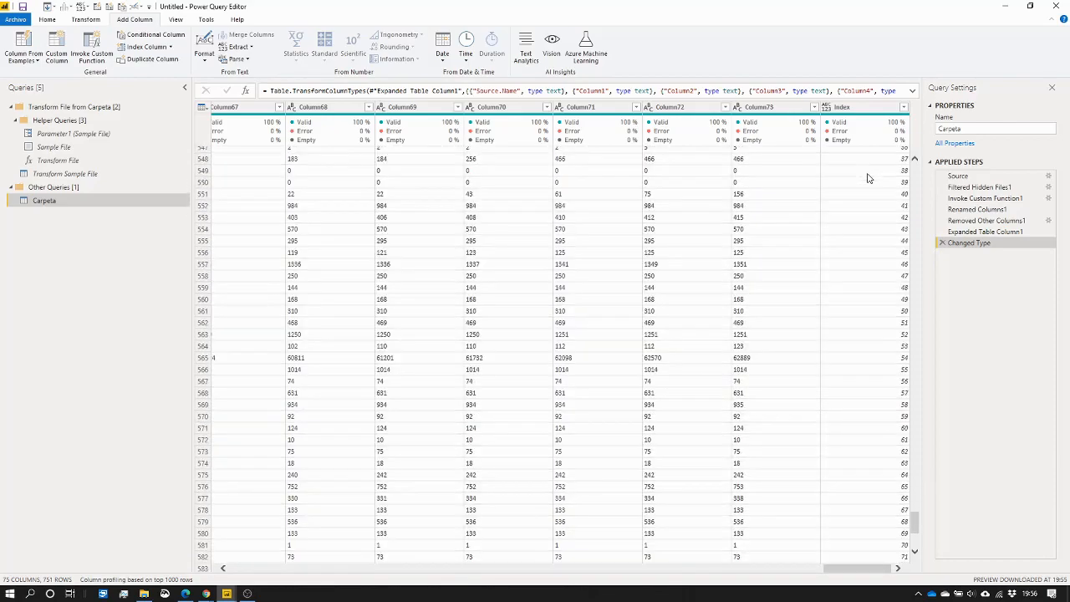
scroll(868, 178, "up", 5)
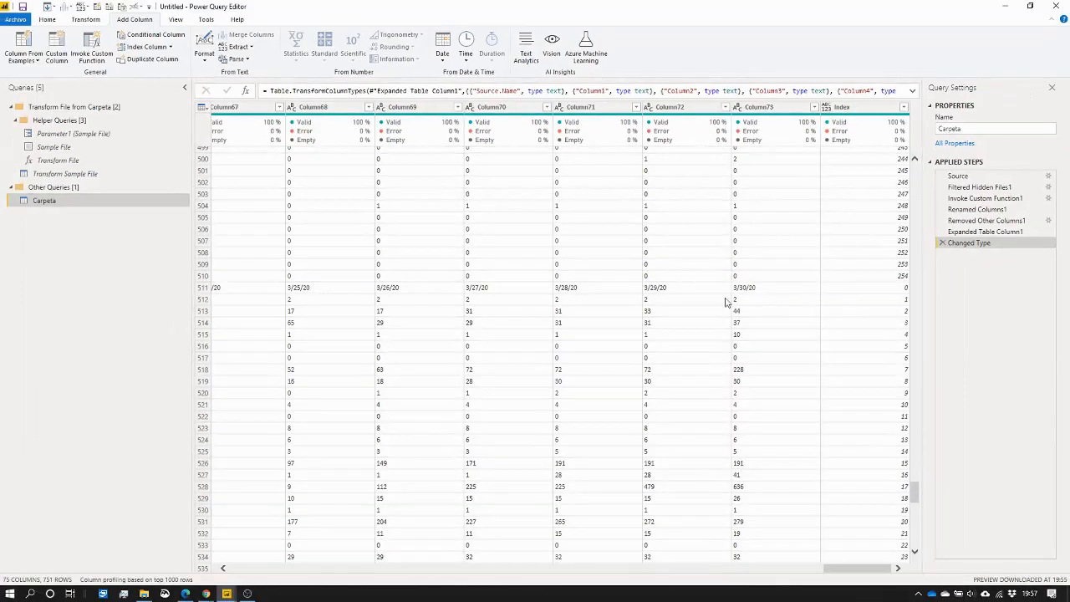
scroll(282, 295, "up", 20)
scroll(283, 295, "up", 20)
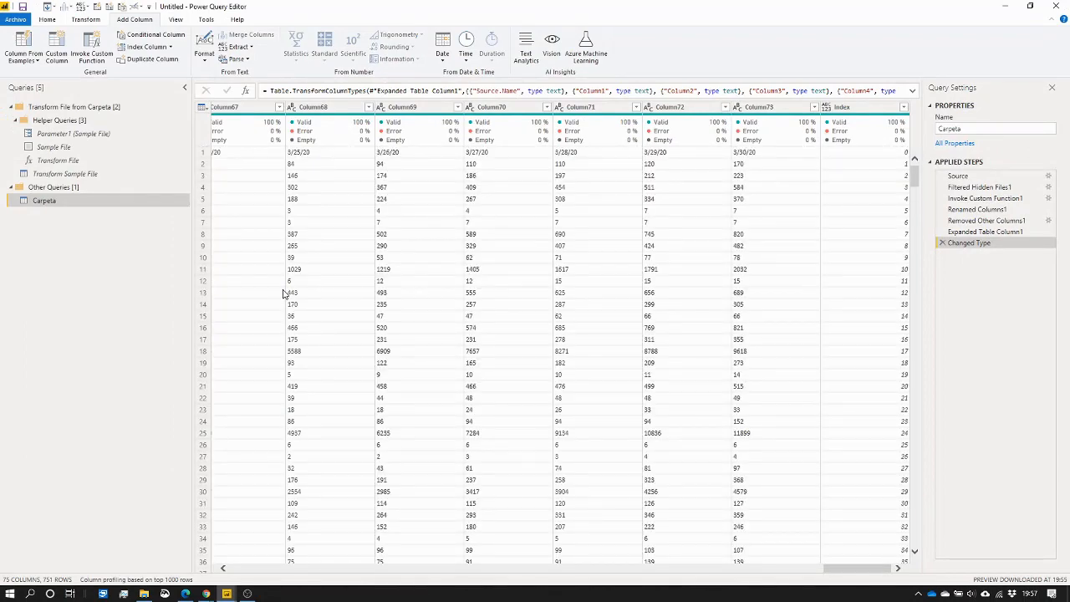
Step: Examine where the underscores separate the parts of the file names in the Source.Name column
left_click_drag(822, 572, 236, 564)
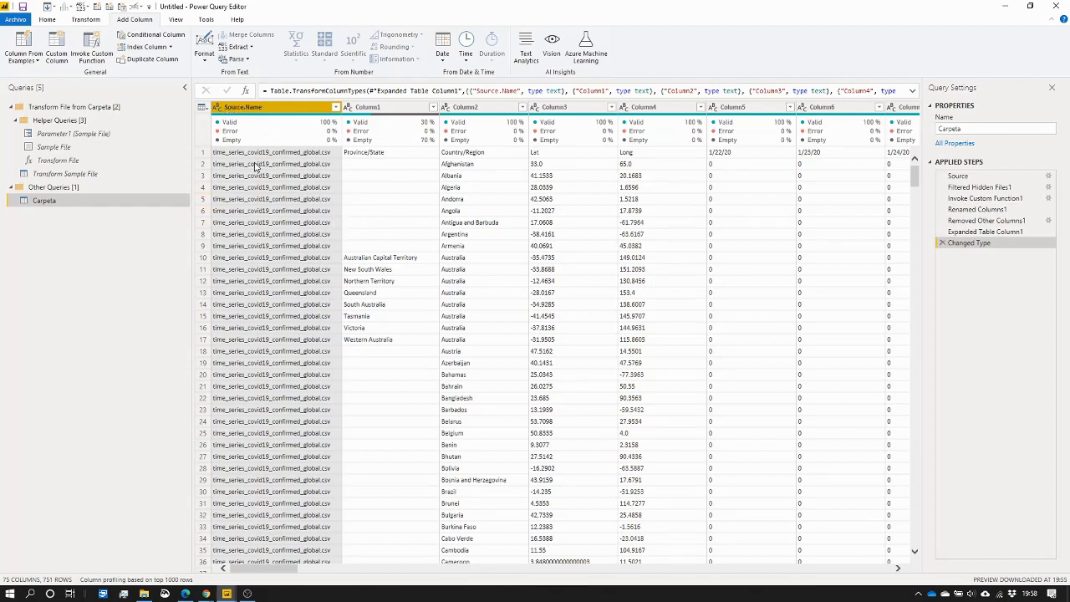
left_click(50, 22)
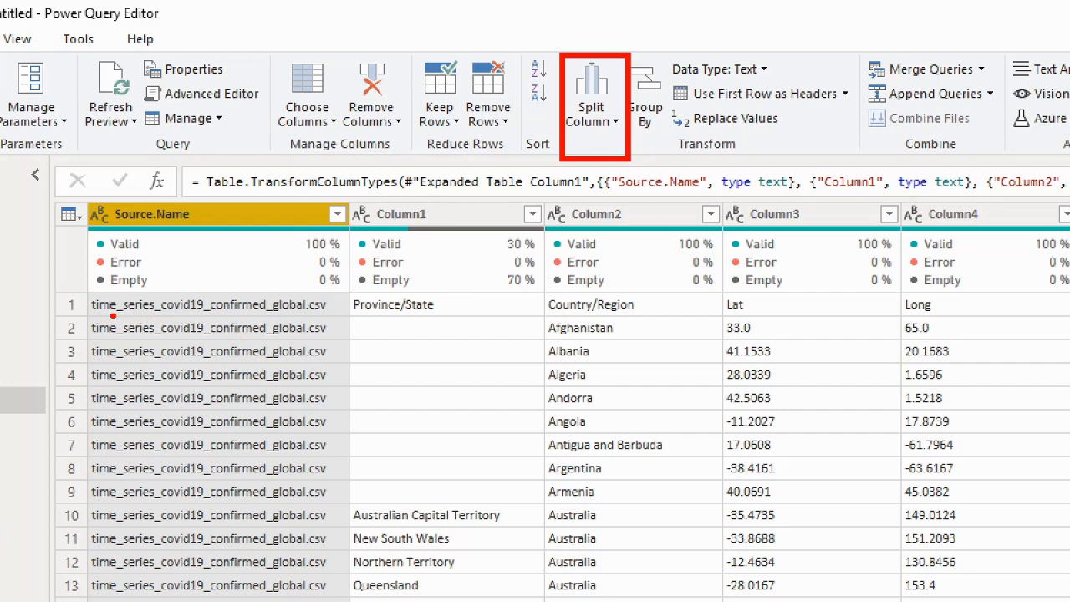
left_click_drag(112, 316, 129, 315)
key("ctrl+z")
left_click_drag(194, 302, 214, 322)
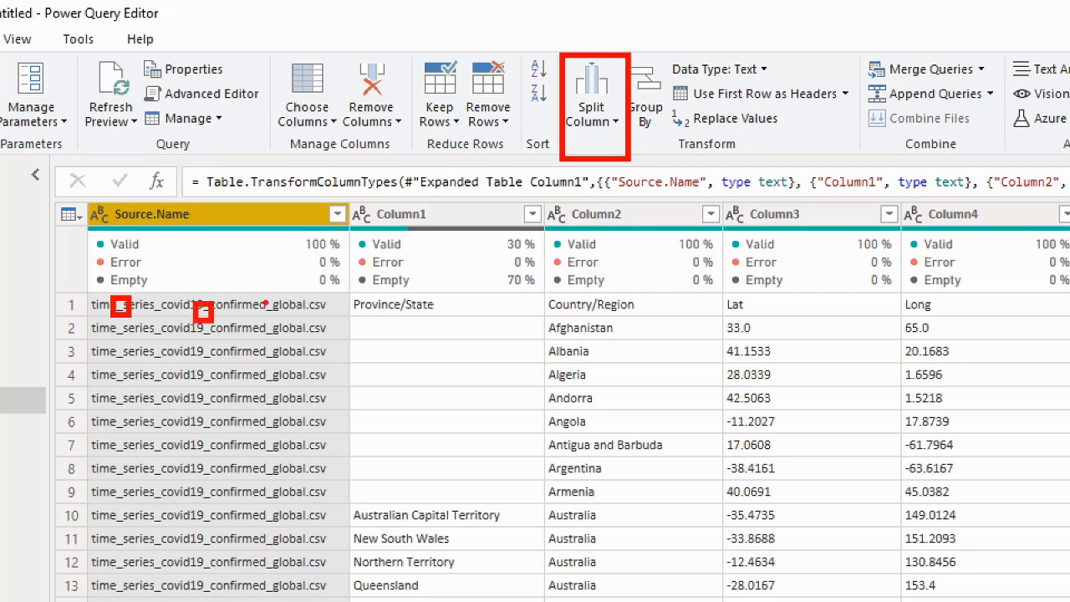
left_click_drag(266, 303, 282, 319)
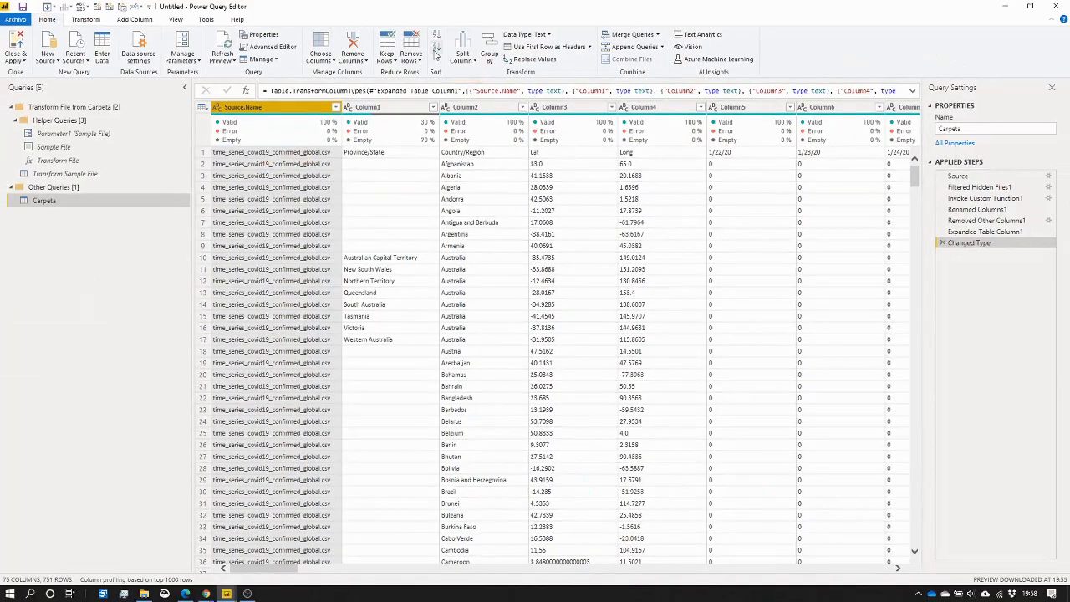
Step: Split the Source.Name column by the custom delimiter "_" at each occurrence of the delimiter
left_click(615, 123)
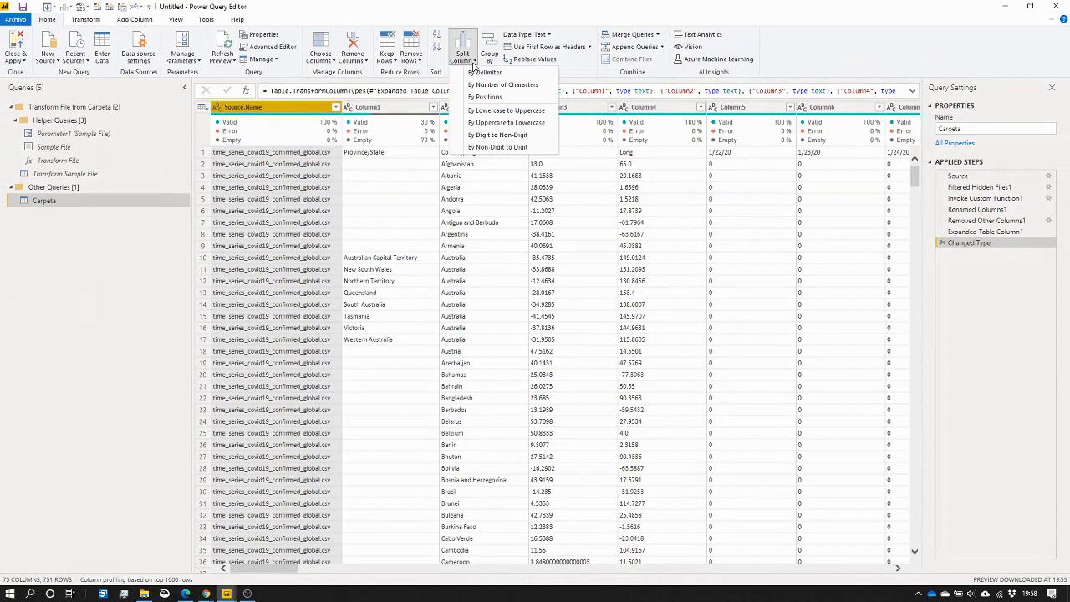
left_click(487, 73)
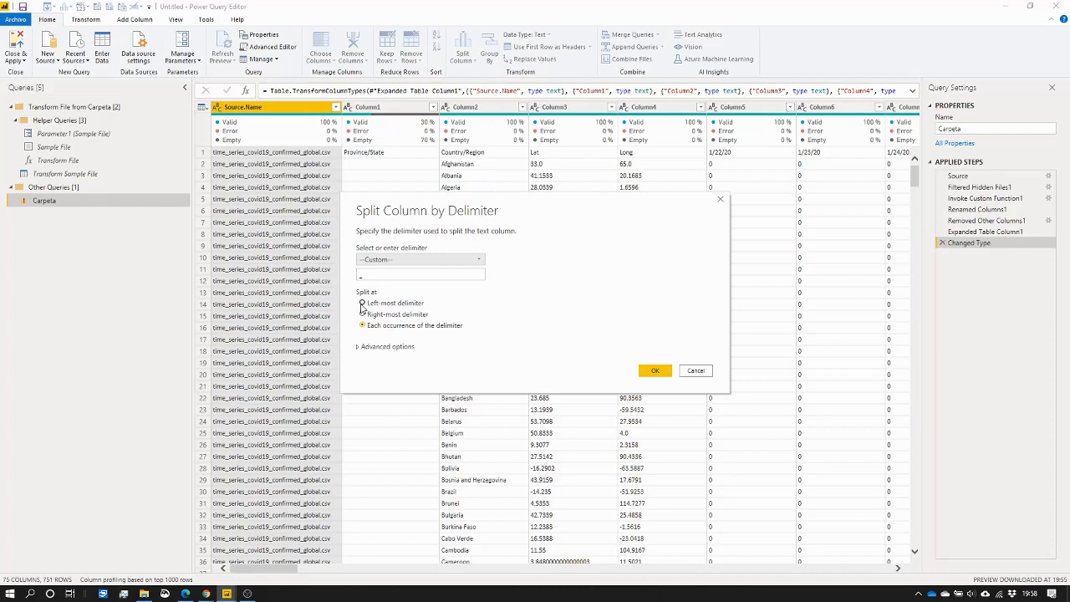
left_click(652, 374)
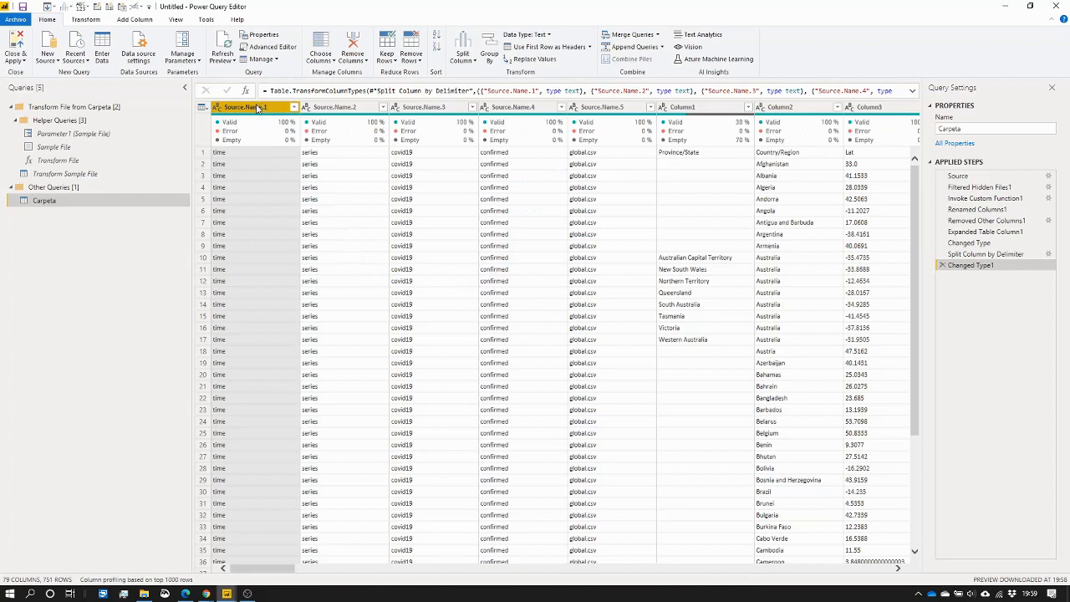
Step: Remove the Source.Name.1, Source.Name.2, Source.Name.3 and Source.Name.5 columns
left_click(335, 108, "ctrl")
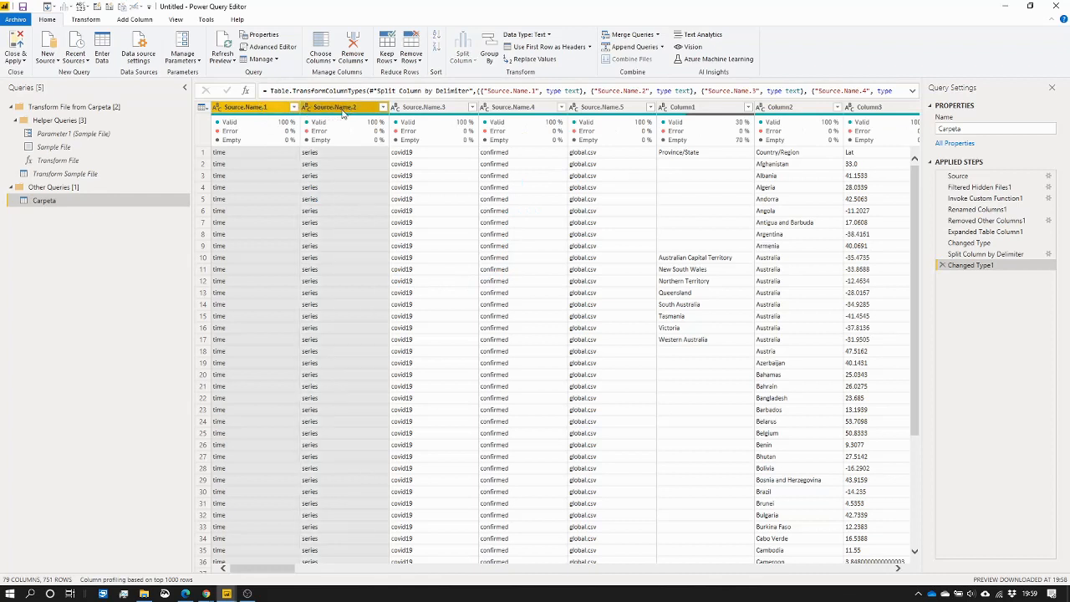
left_click(416, 111, "ctrl")
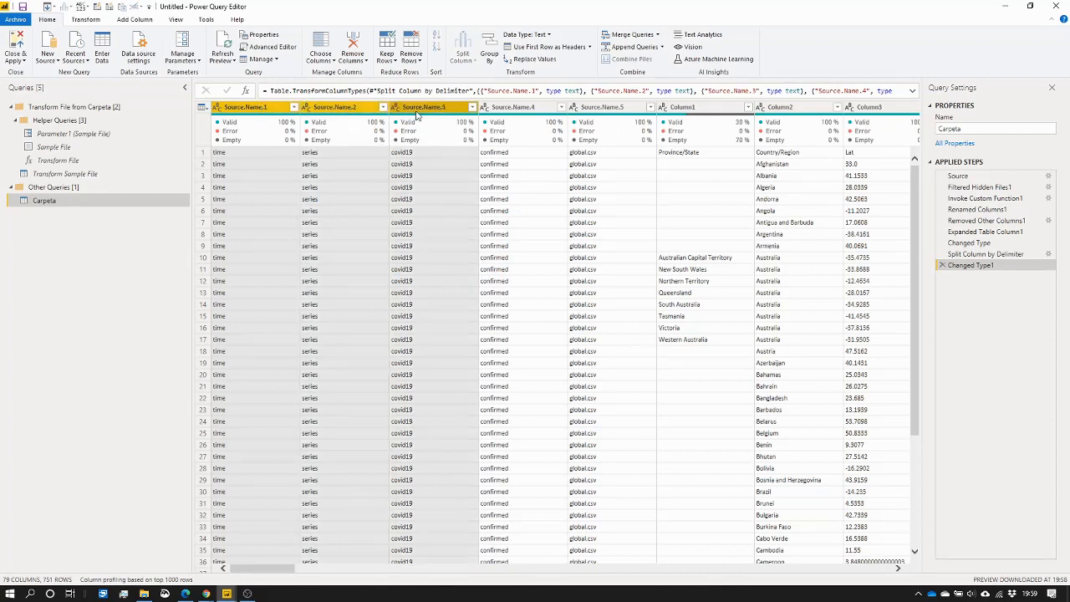
left_click(593, 111, "ctrl")
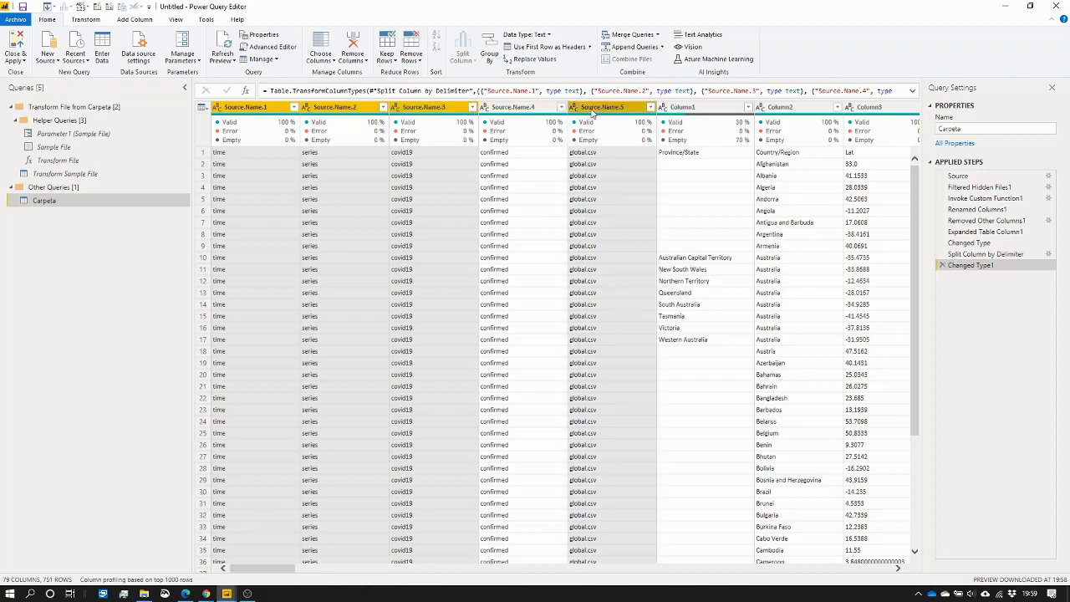
right_click(593, 112)
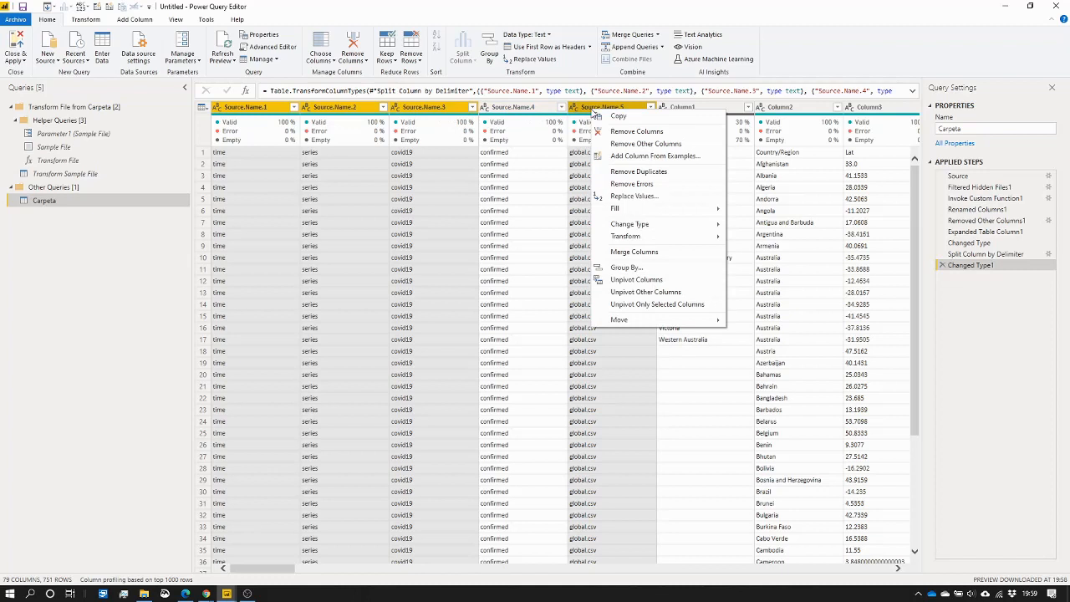
left_click(638, 132)
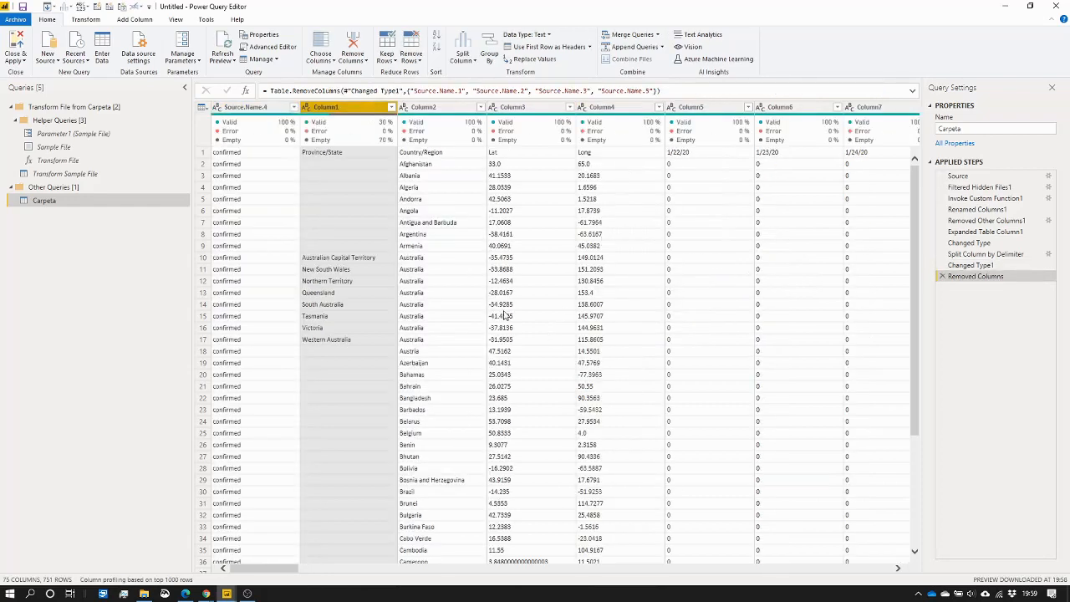
Step: Promote the first row to headers and rename the confirmed column as Estado
left_click(202, 109)
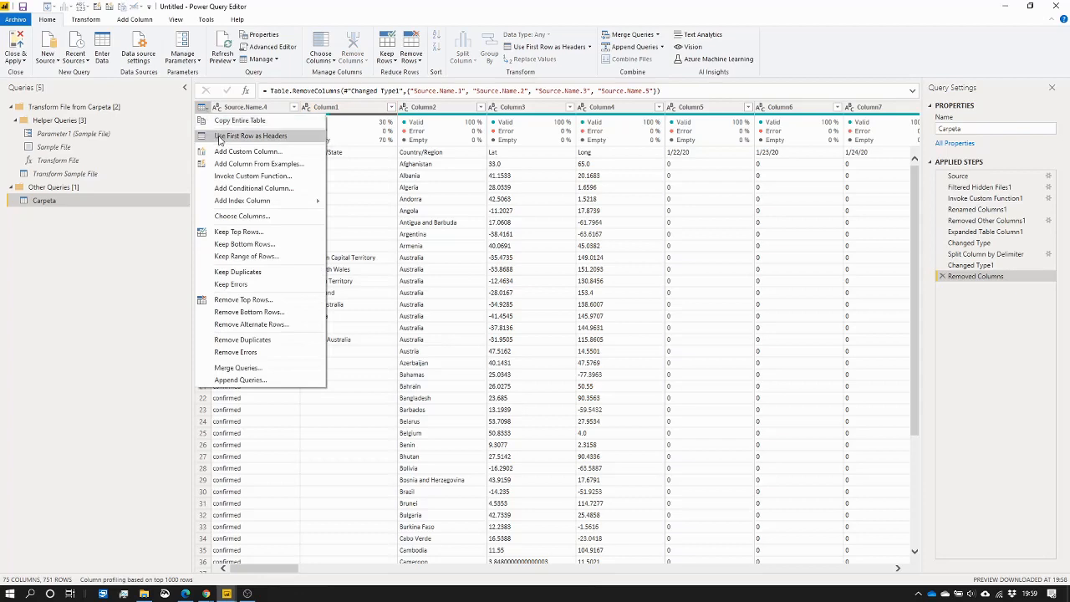
left_click(220, 137)
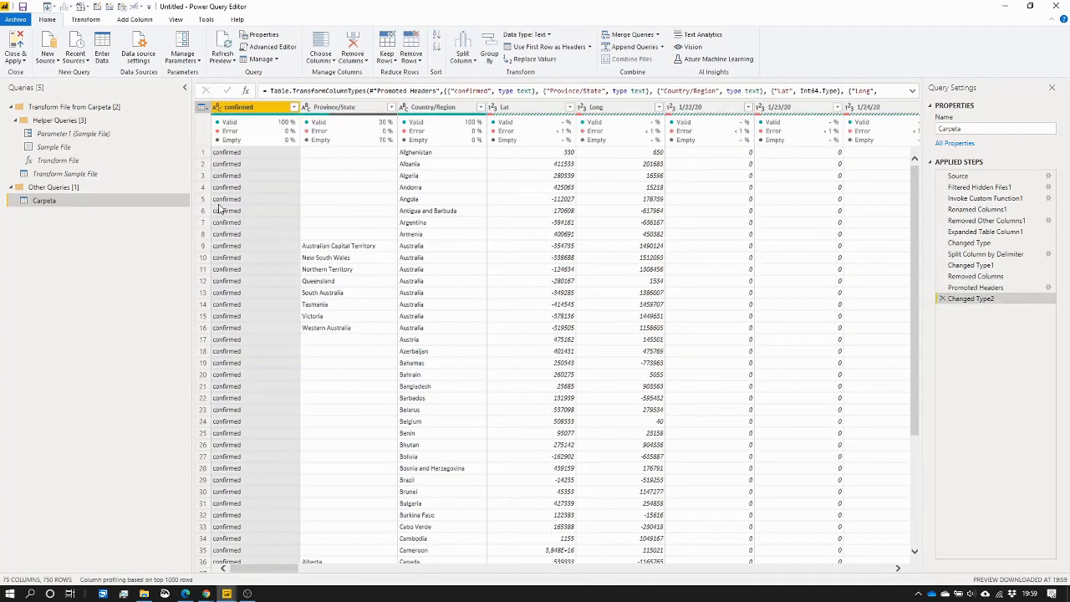
double_click(245, 109)
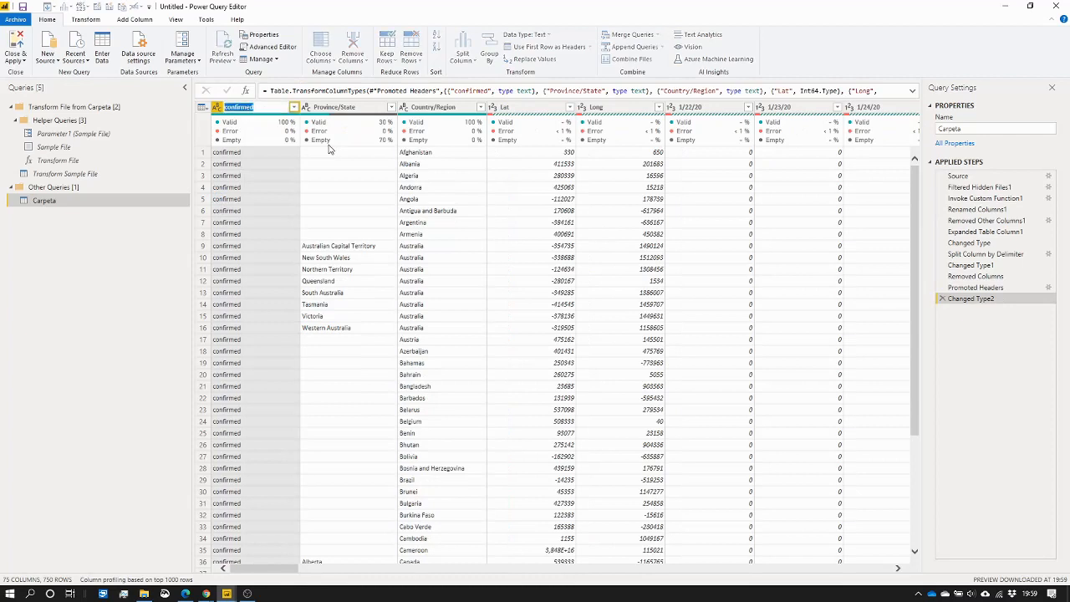
type("Estado")
key("Return")
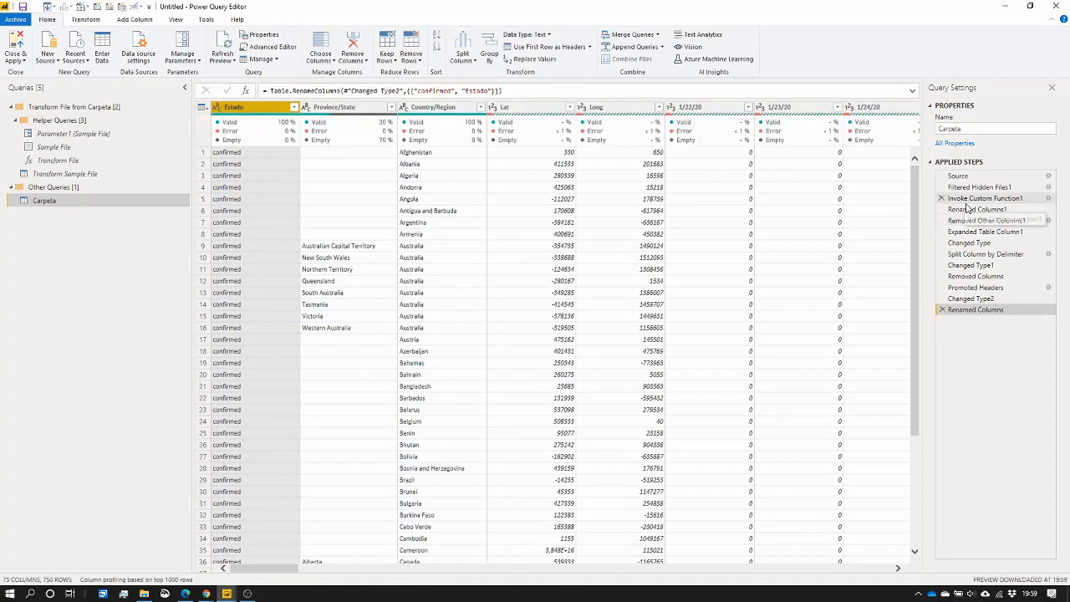
Step: Delete the Changed Type and Changed Type1 steps from the Carpeta query's applied steps
left_click(941, 243)
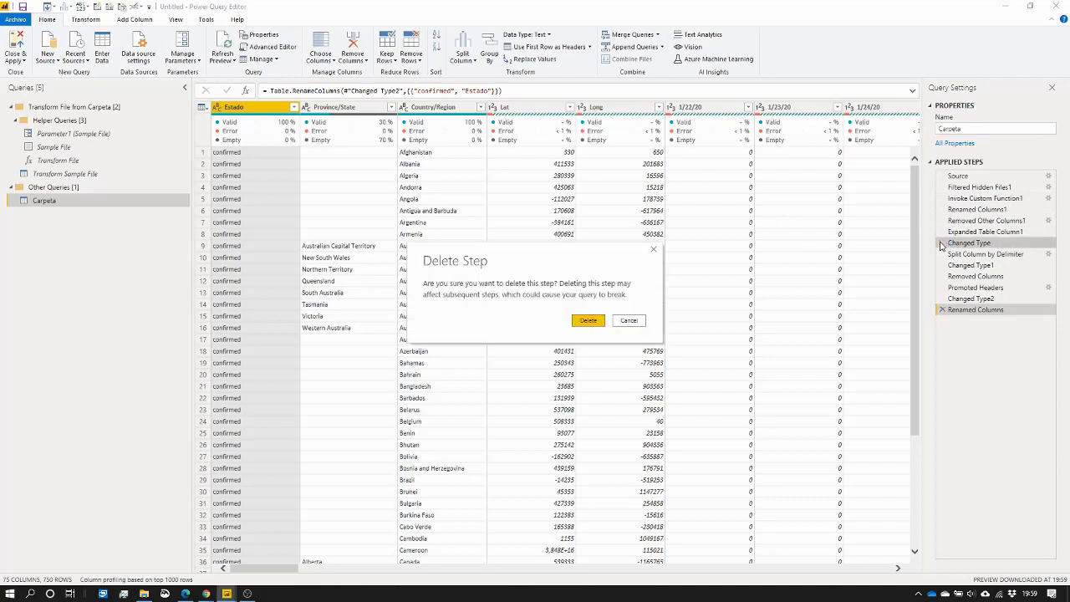
left_click(588, 321)
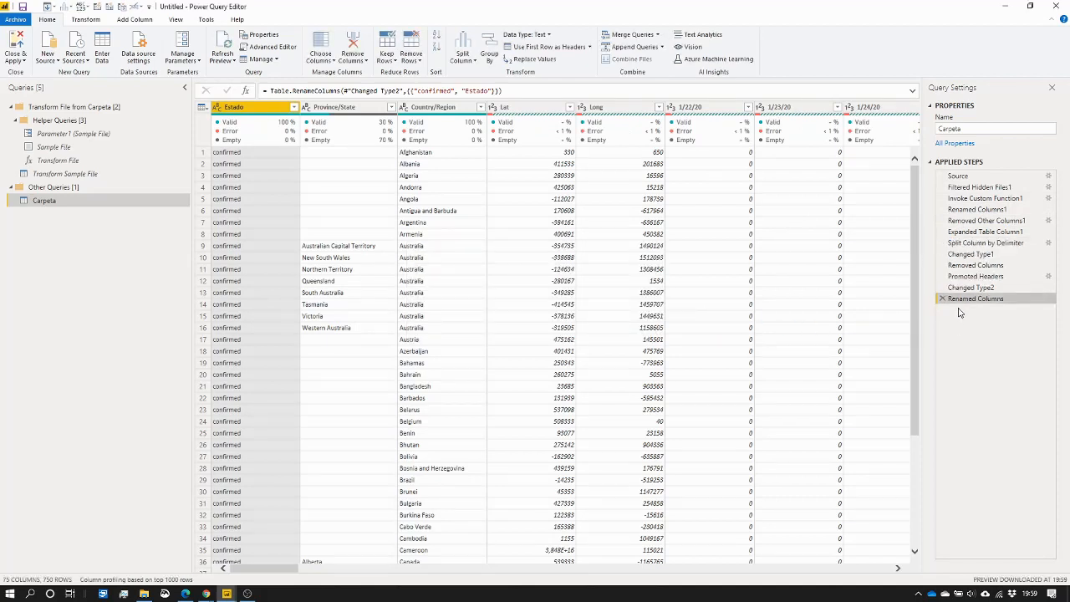
left_click(943, 255)
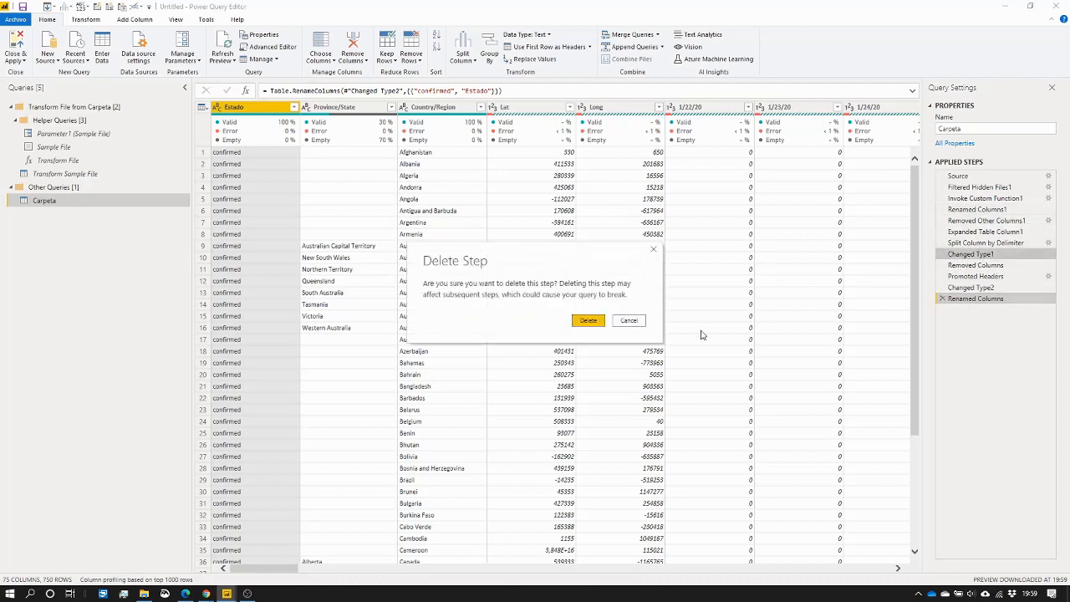
left_click(596, 325)
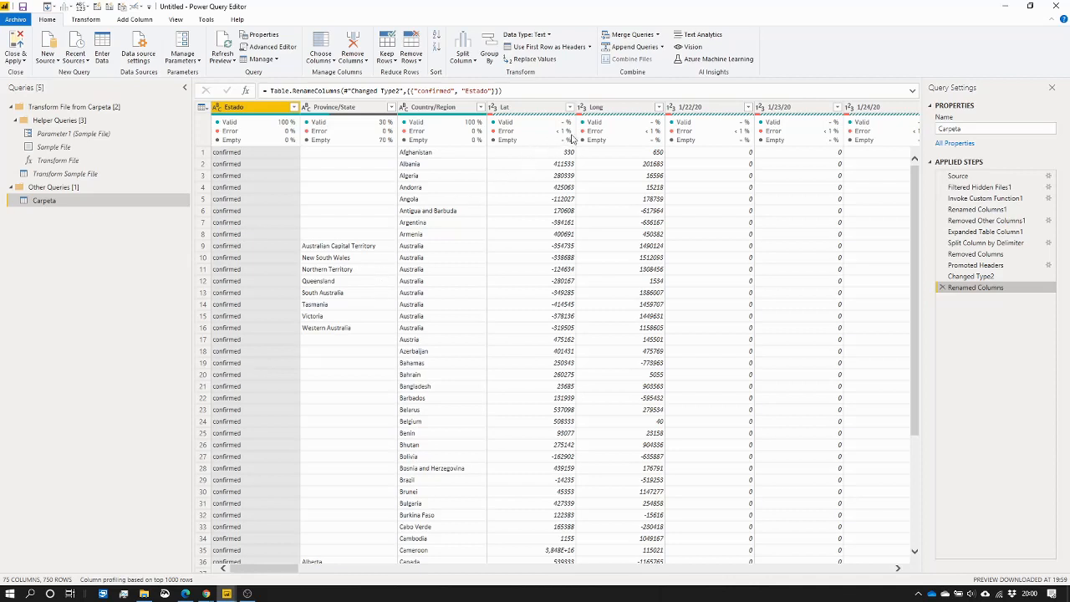
Step: Review the Carpeta query's result at each applied step from Source through Removed Columns
mouse_move(660, 132)
left_click(959, 176)
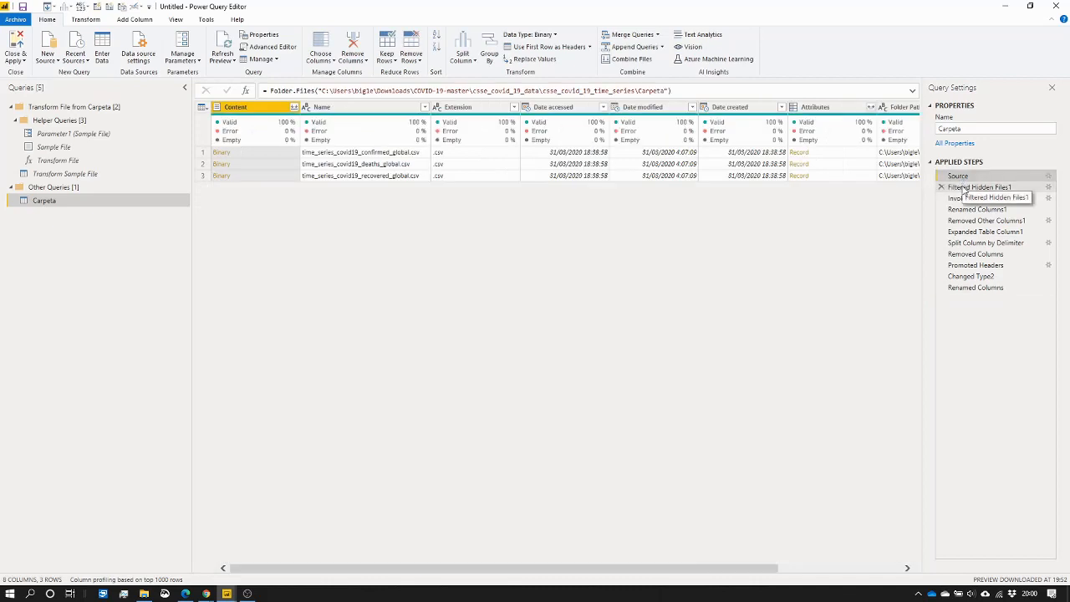
left_click(968, 187)
left_click(967, 199)
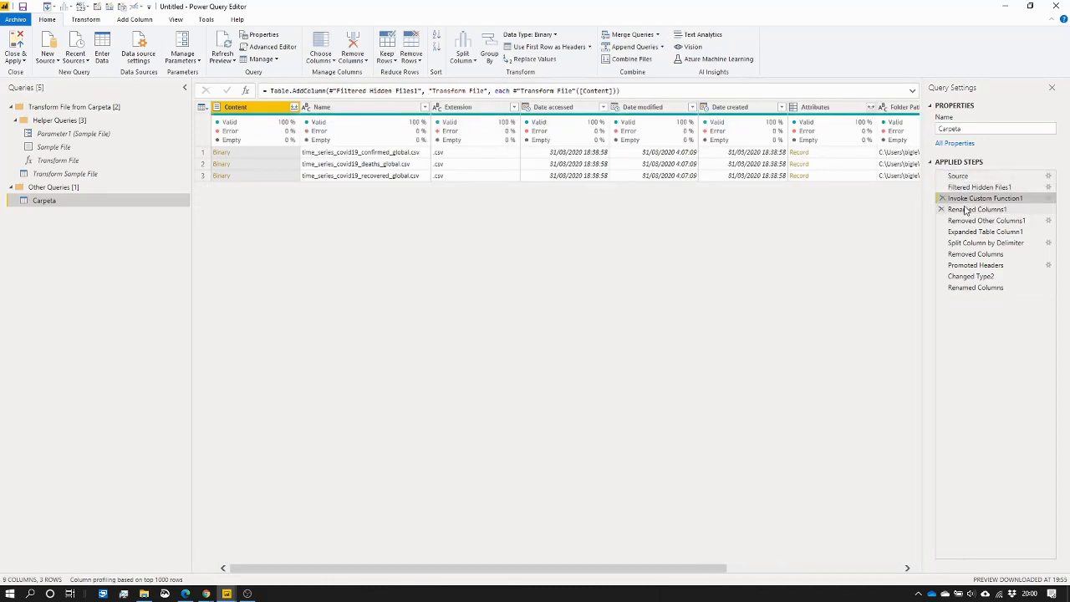
left_click(966, 209)
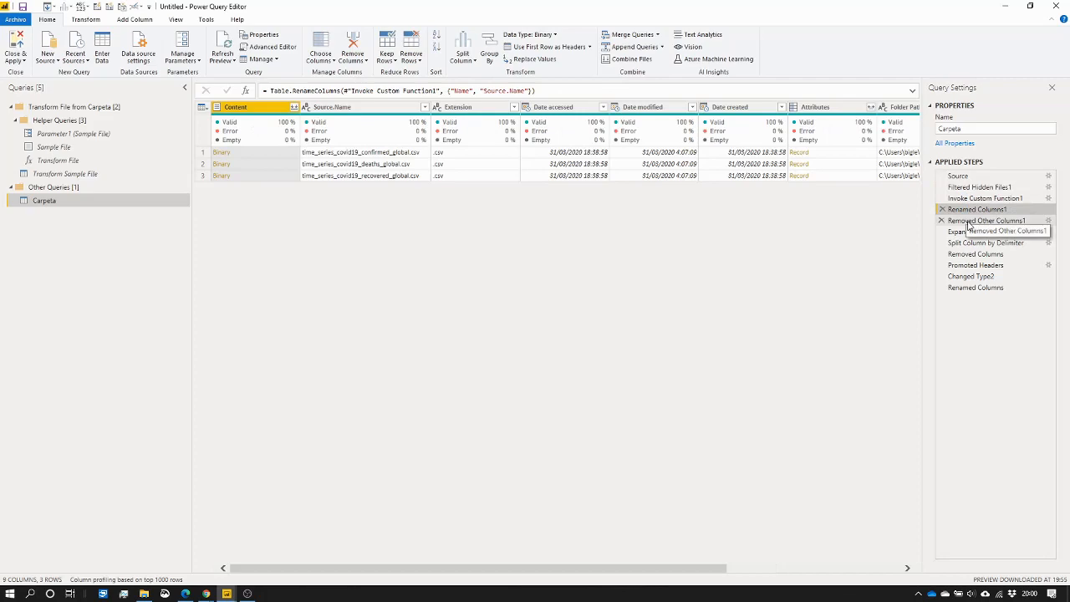
left_click(968, 221)
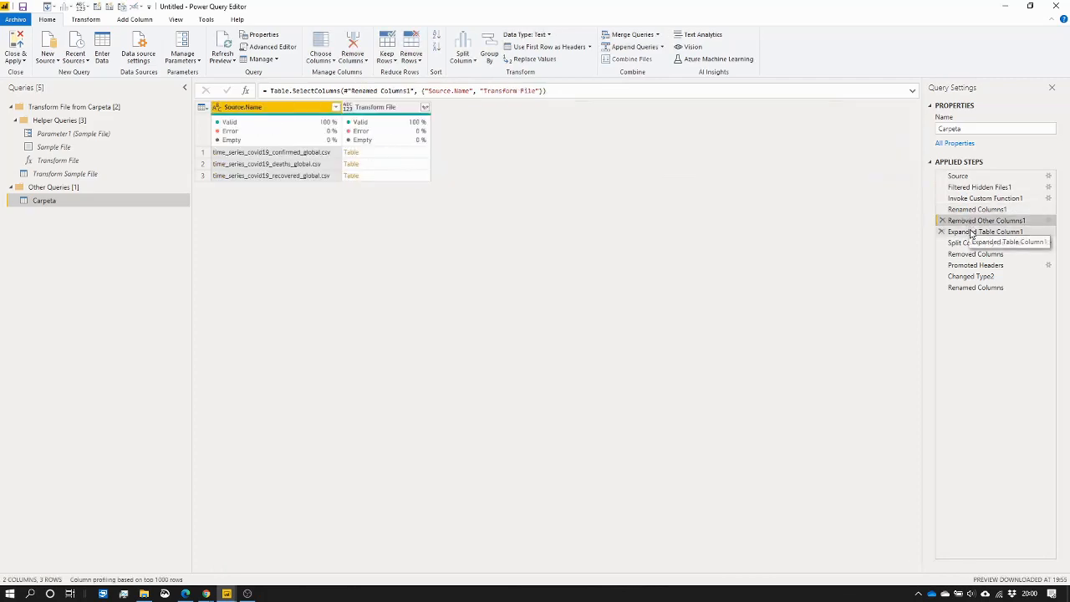
left_click(972, 234)
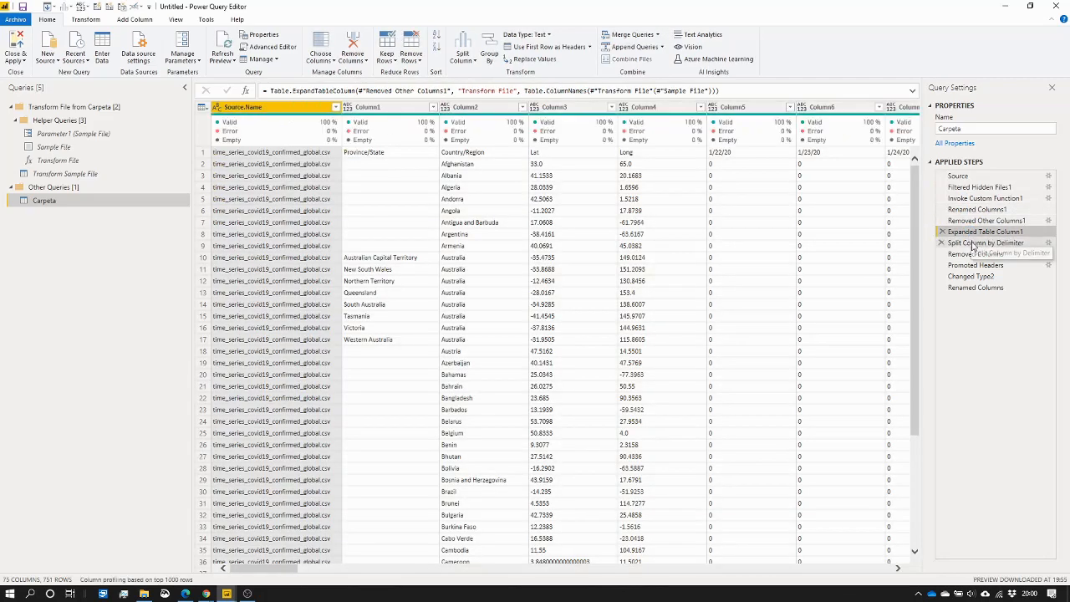
left_click(974, 244)
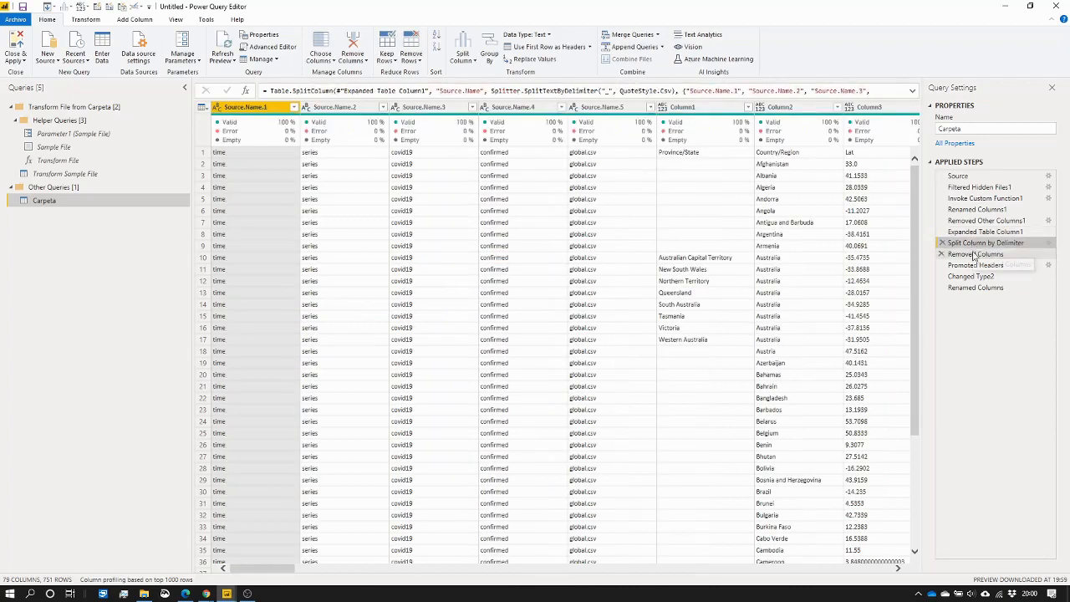
left_click(975, 254)
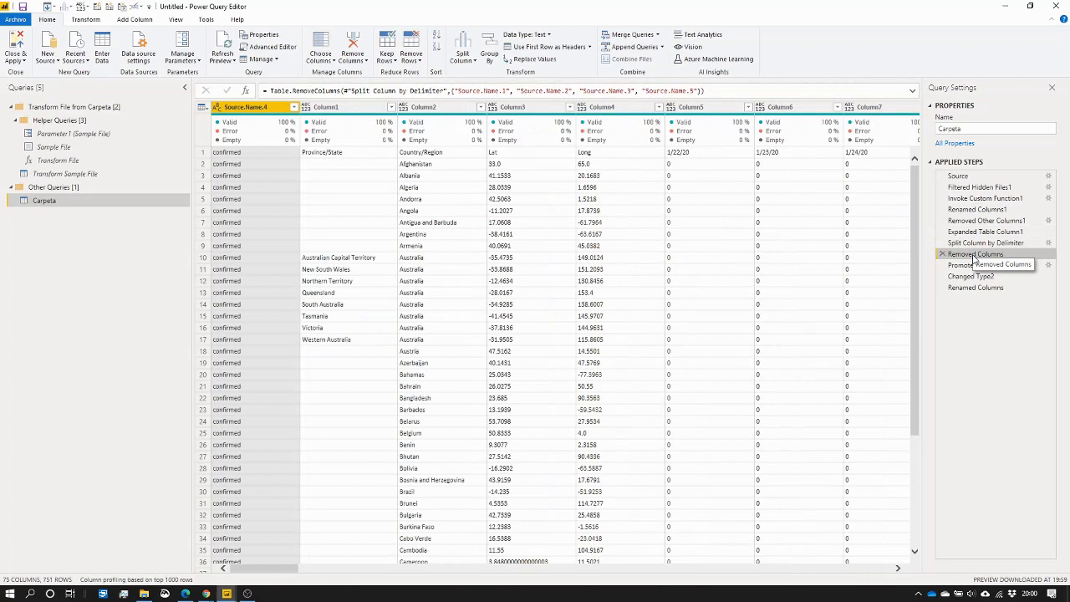
Step: Delete the Changed Type2 step and return to the final Renamed Columns step
left_click(941, 277)
left_click(592, 323)
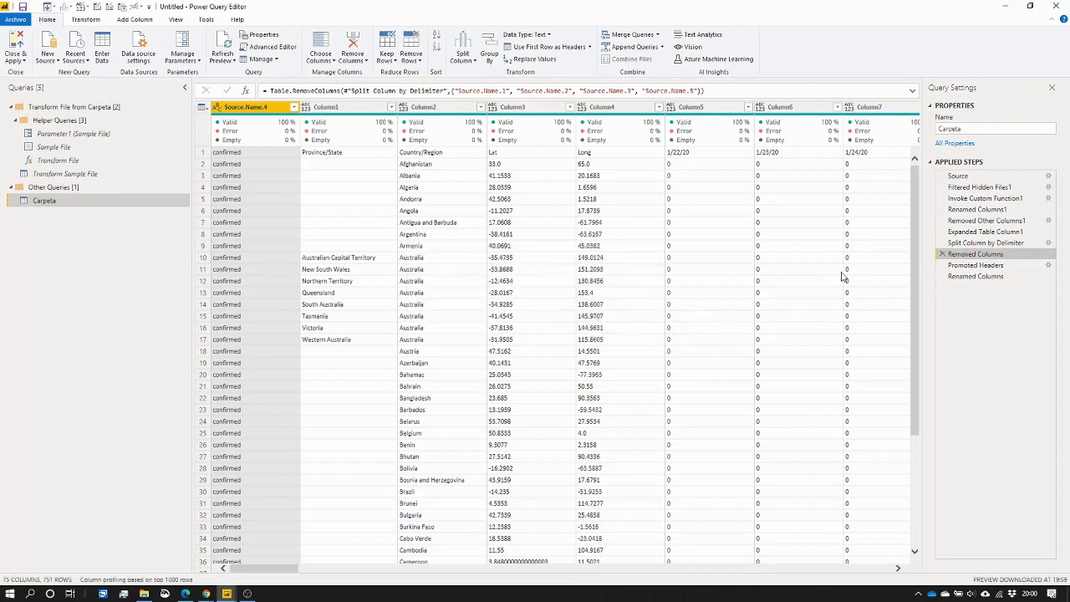
left_click(962, 277)
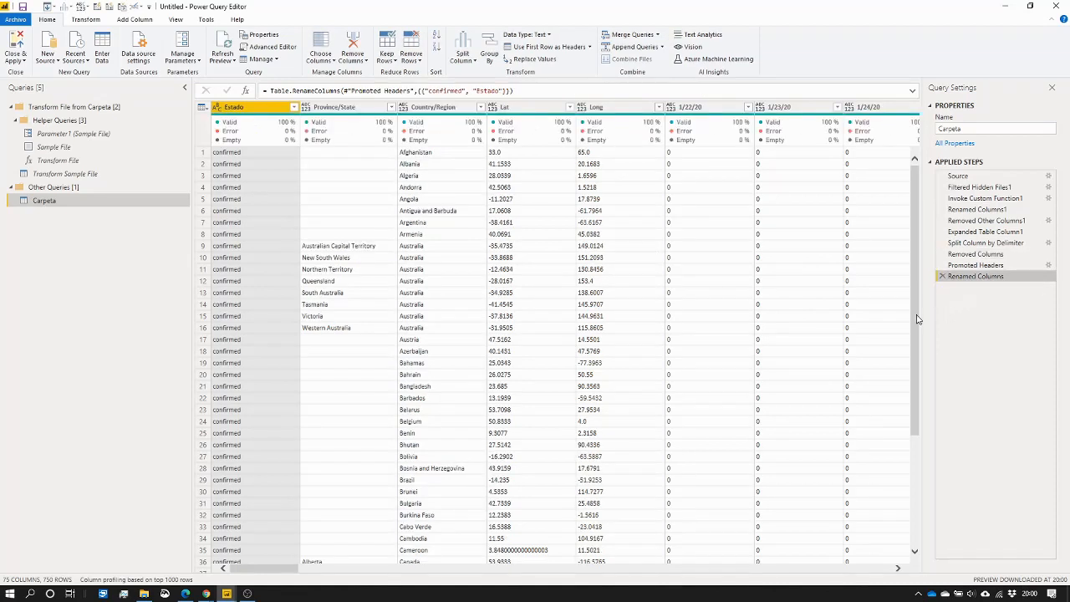
Step: Select the Estado, Province/State, Country/Region, Lat and Long columns together
left_click(294, 108)
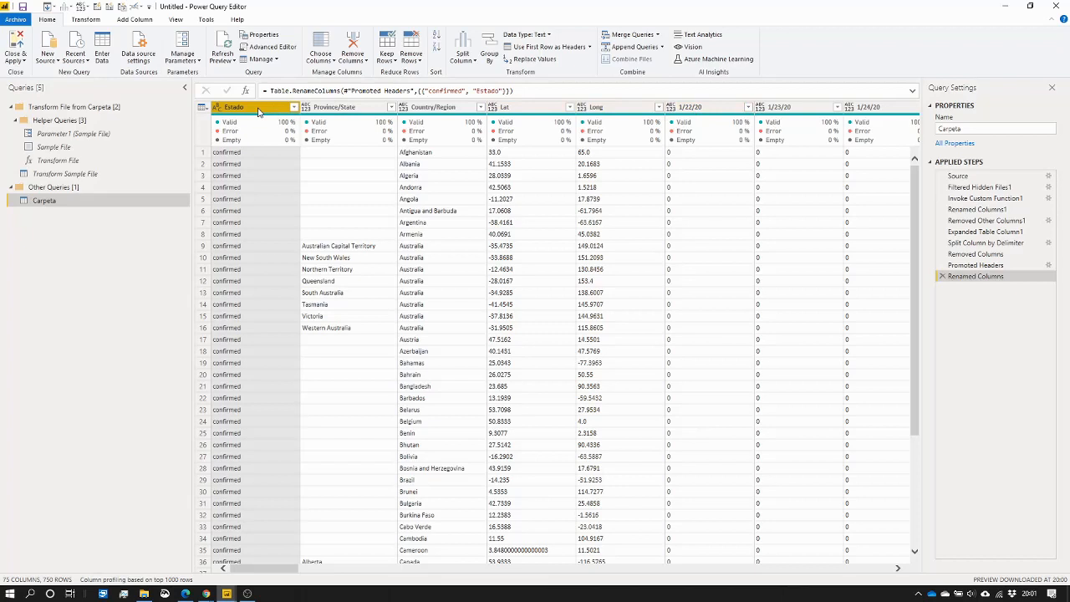
key("shift+Right")
key("shift+Right")
key("shift+Right")
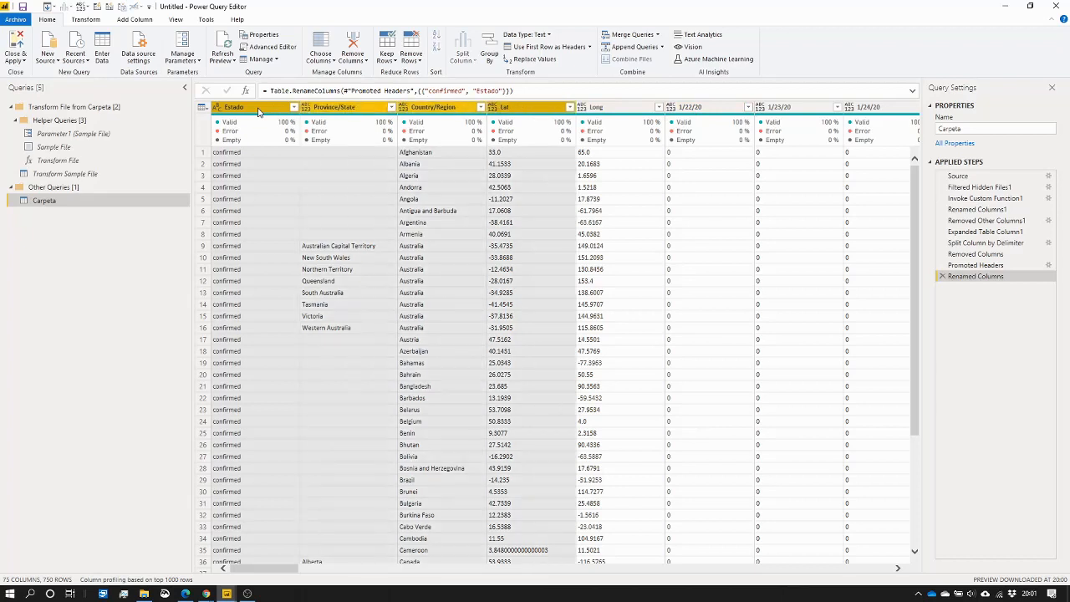
key("shift+Right")
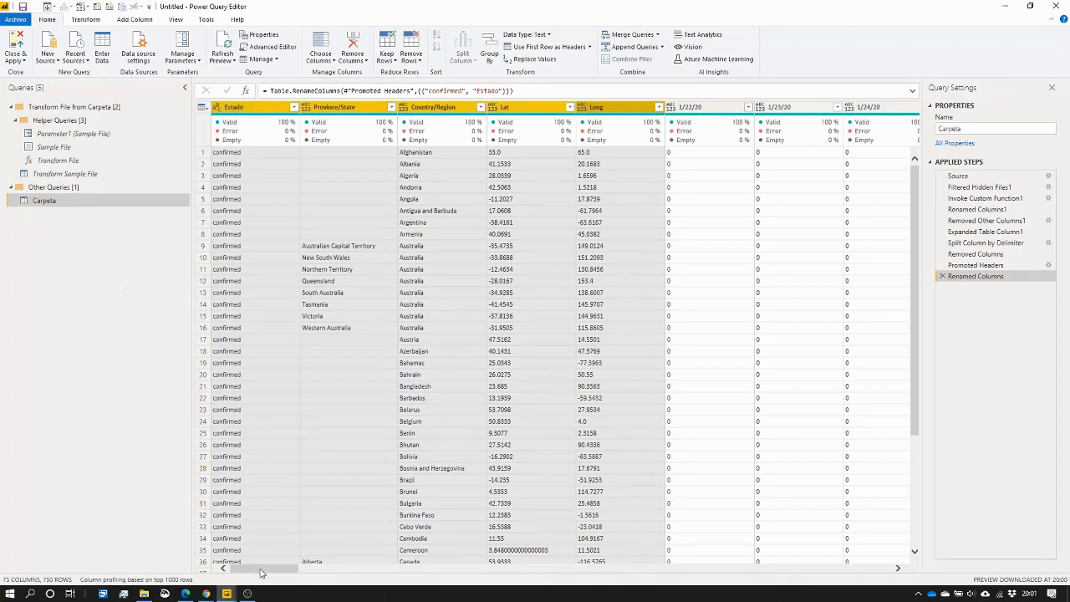
Step: Filter the last column, headed 0, to exclude the rows with value 0
left_click_drag(261, 572, 888, 565)
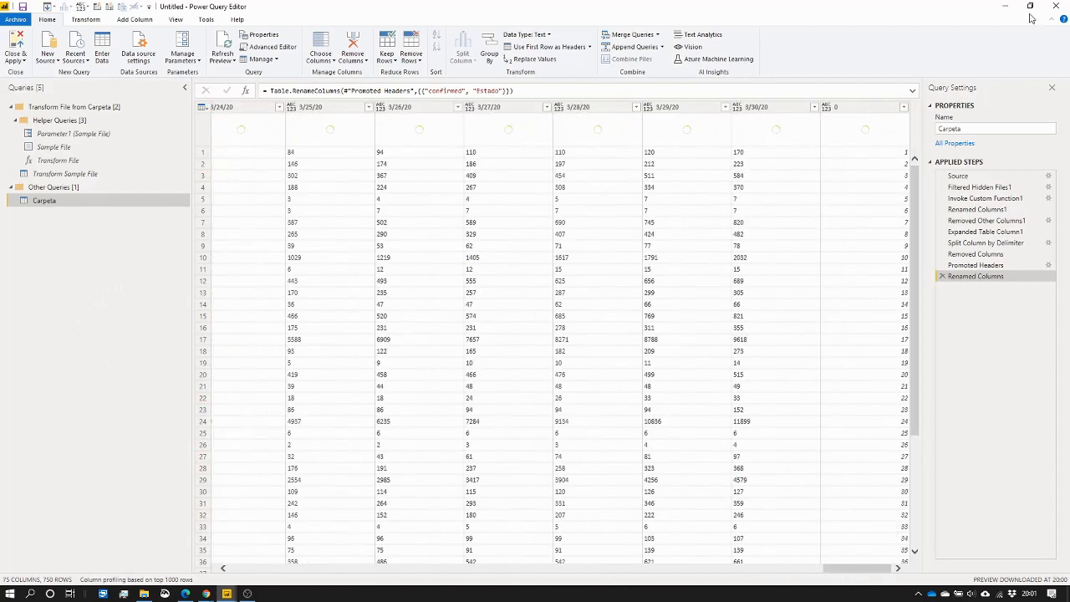
left_click(905, 108)
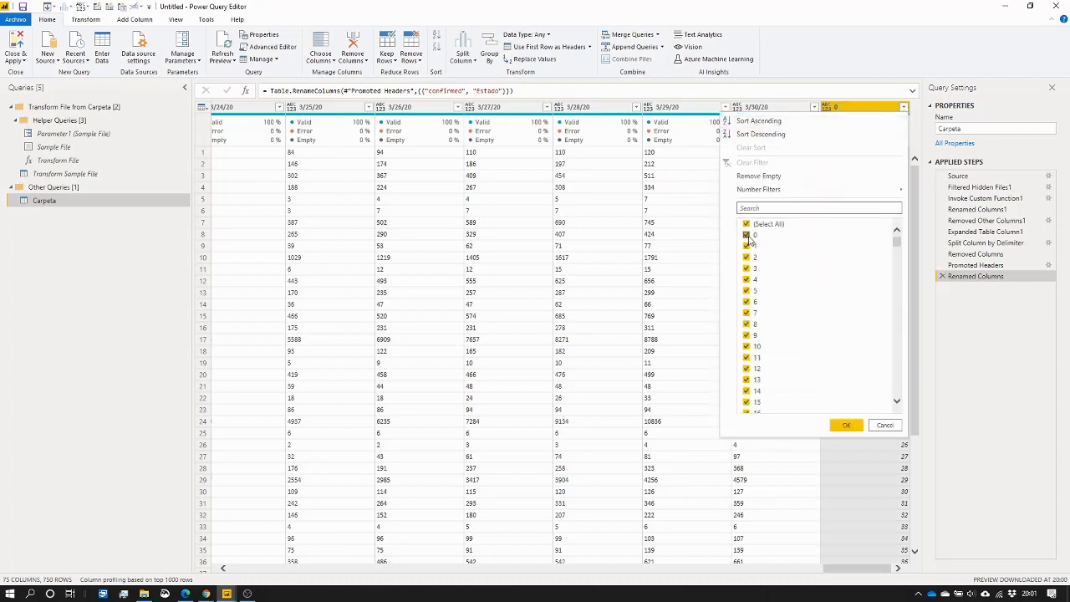
left_click(748, 236)
left_click(847, 426)
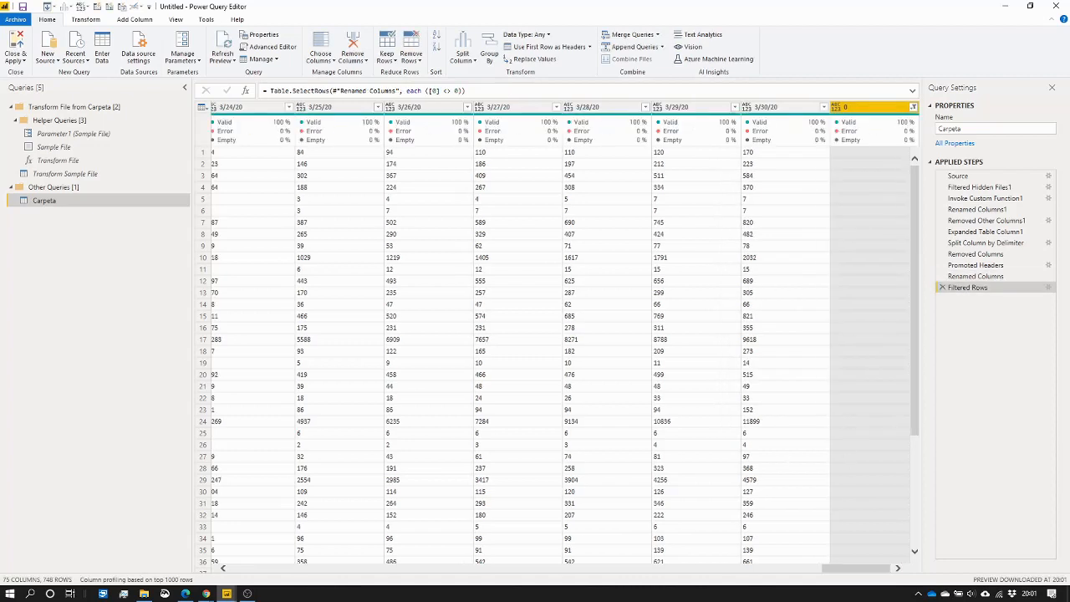
Step: Remove the last column, headed 0, from the Carpeta query
left_click_drag(839, 577, 930, 575)
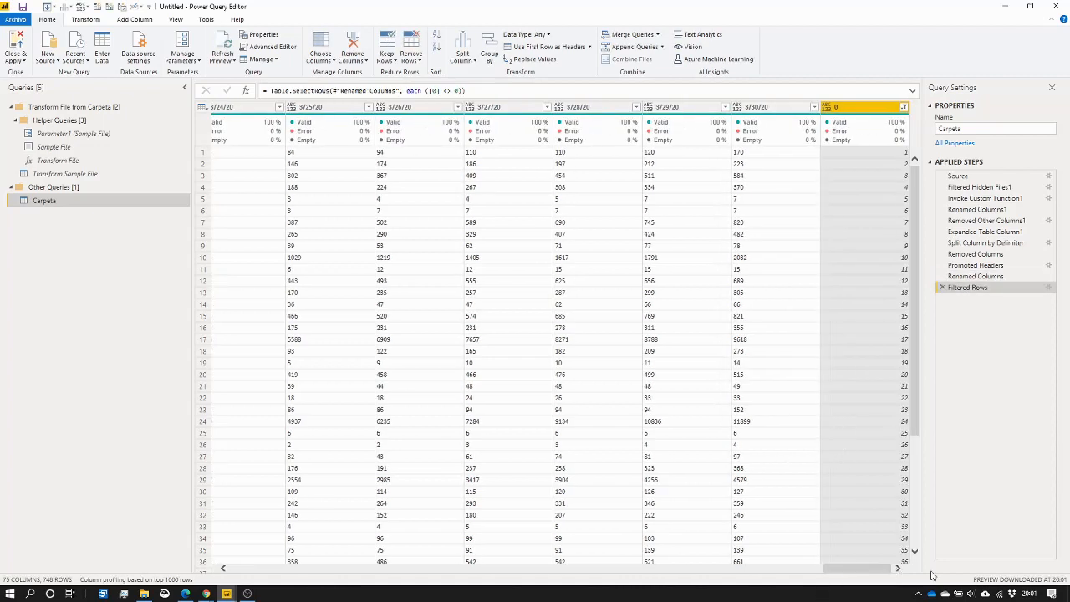
right_click(868, 112)
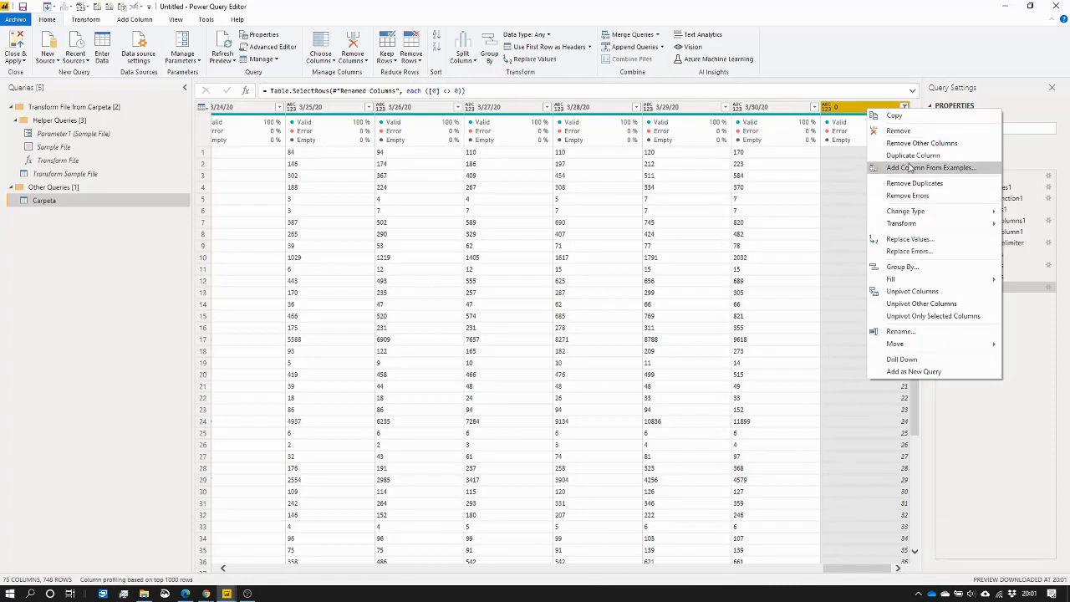
left_click(899, 131)
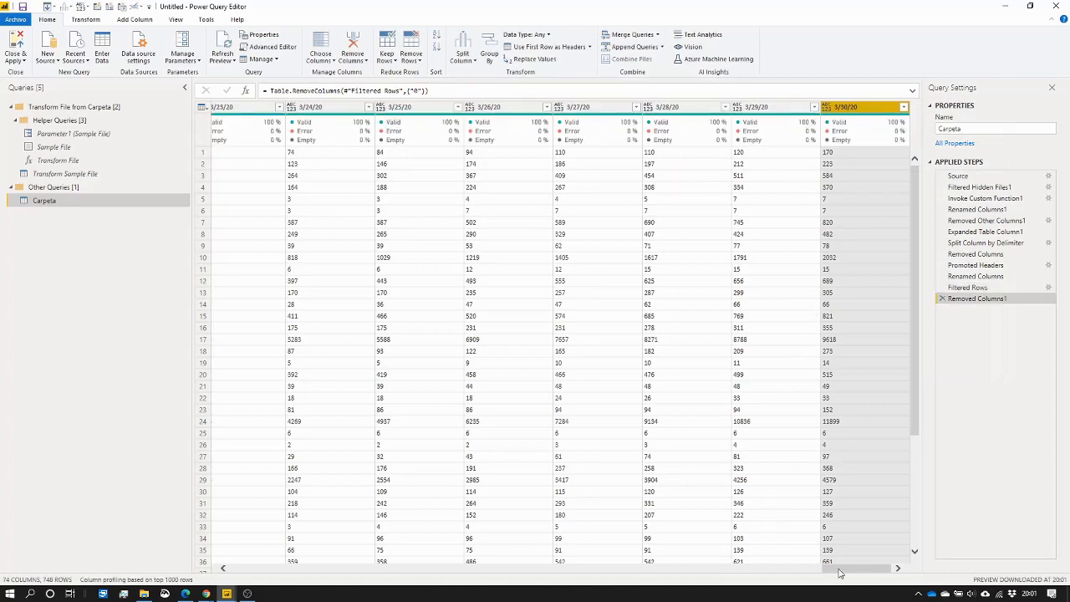
Step: Unpivot all columns other than Estado, Province/State, Country/Region, Lat and Long
left_click_drag(838, 571, 244, 572)
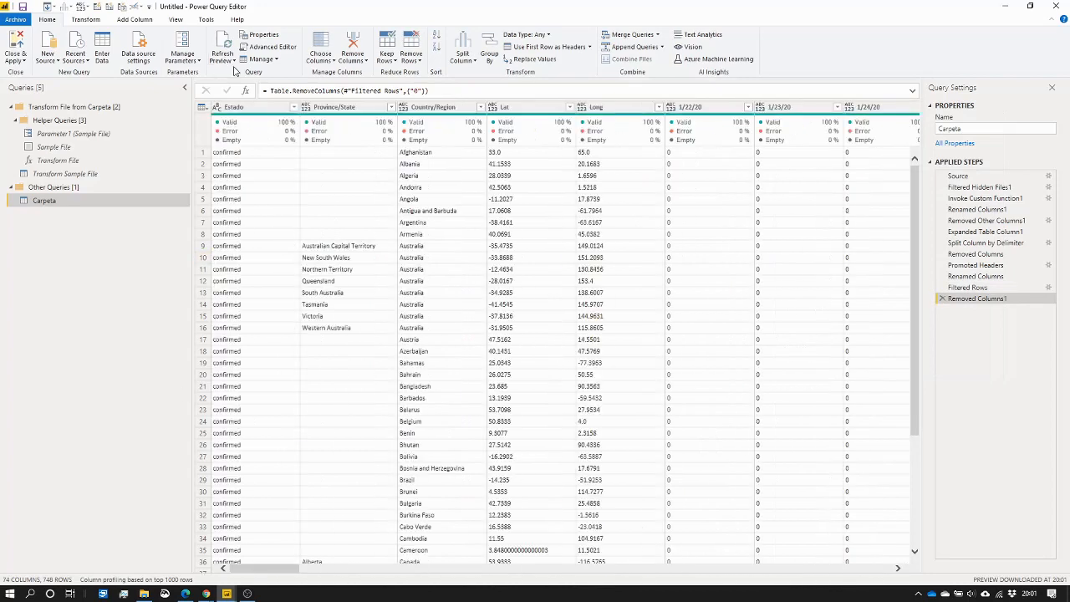
left_click(235, 108)
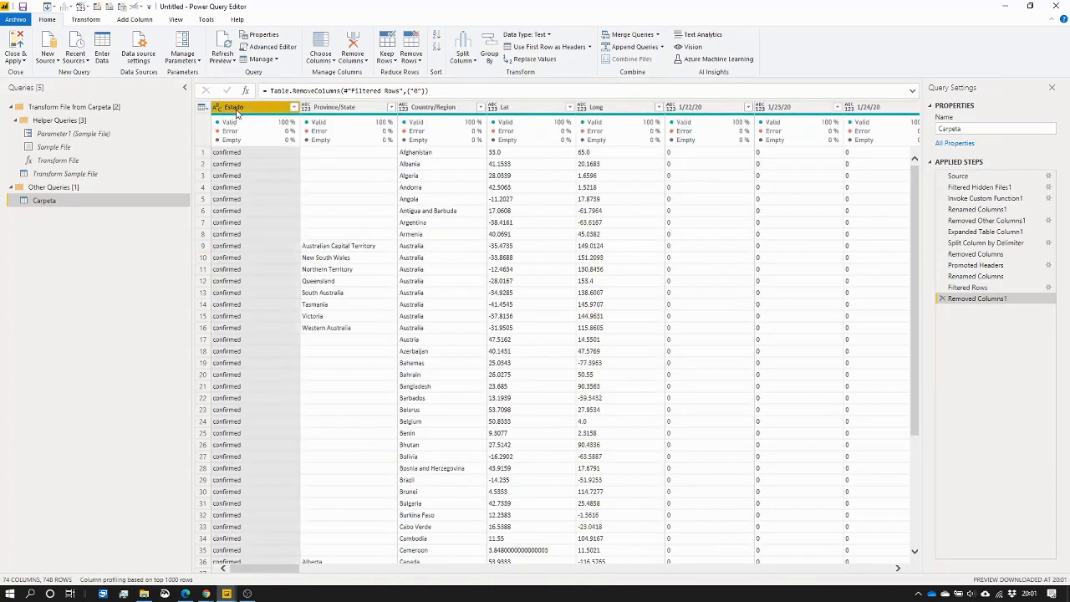
key("shift+Right")
key("shift+Right")
key("shift+Right")
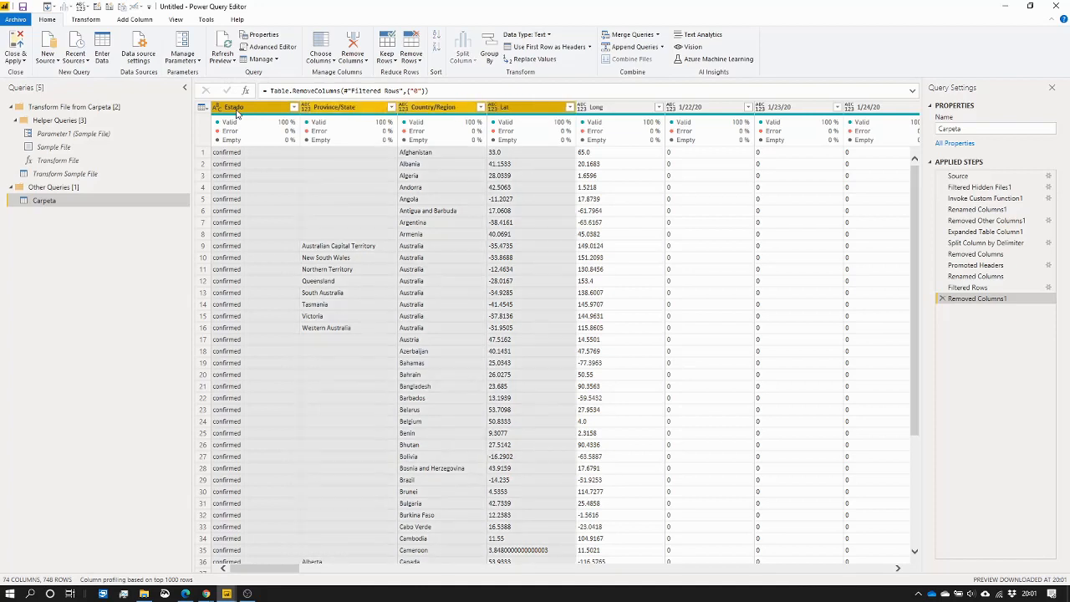
key("shift+Right")
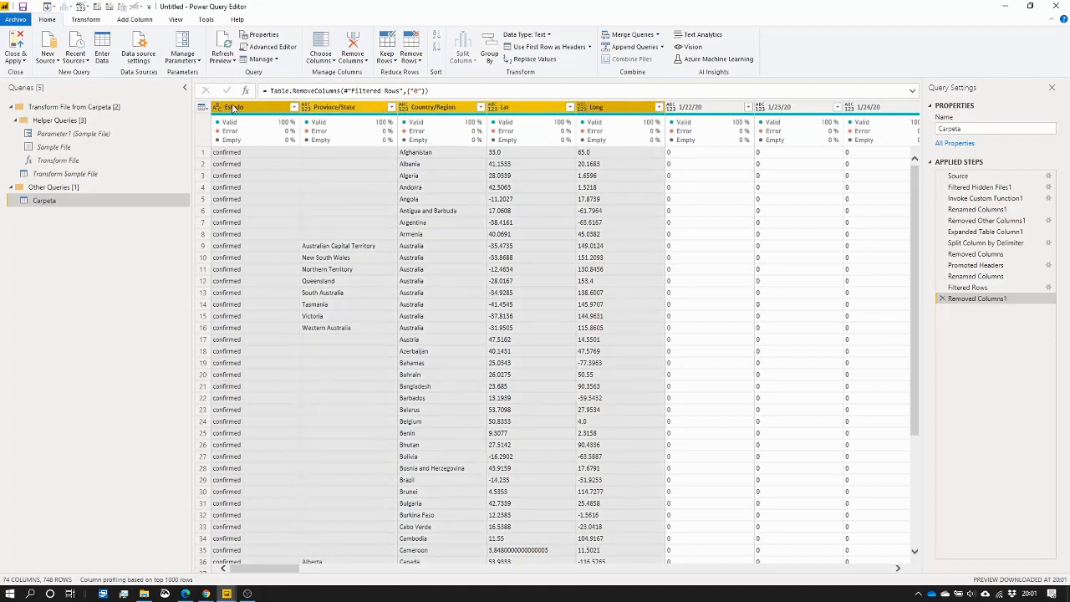
left_click(87, 20)
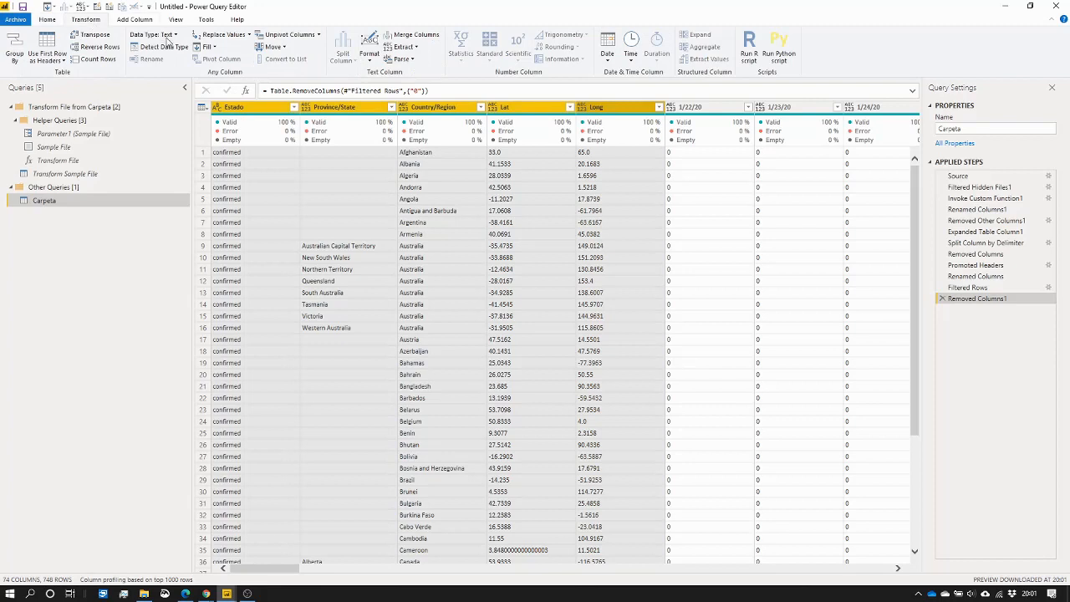
left_click(318, 34)
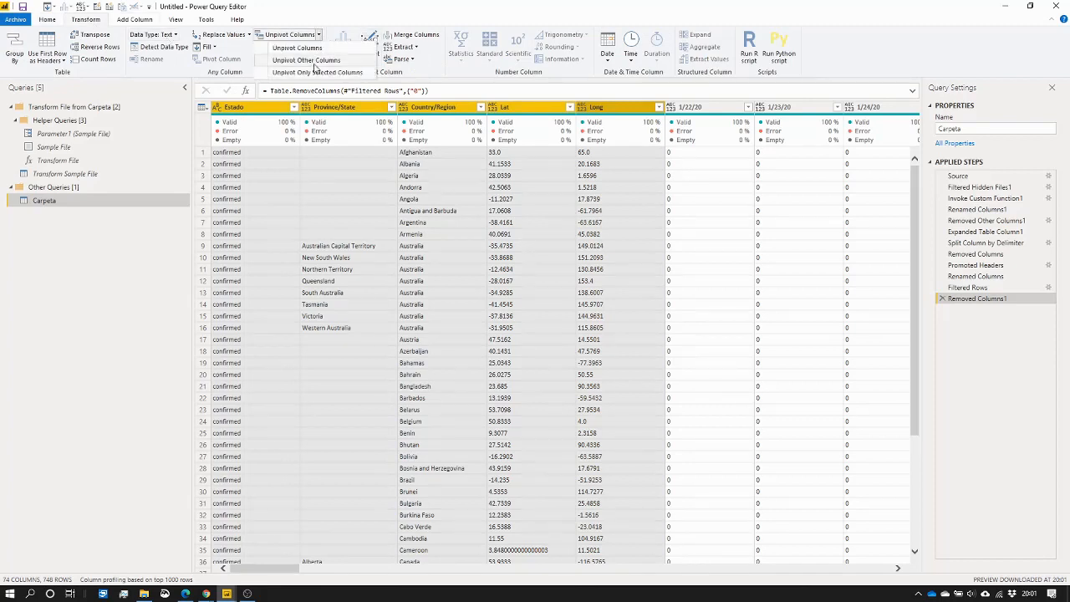
left_click(315, 62)
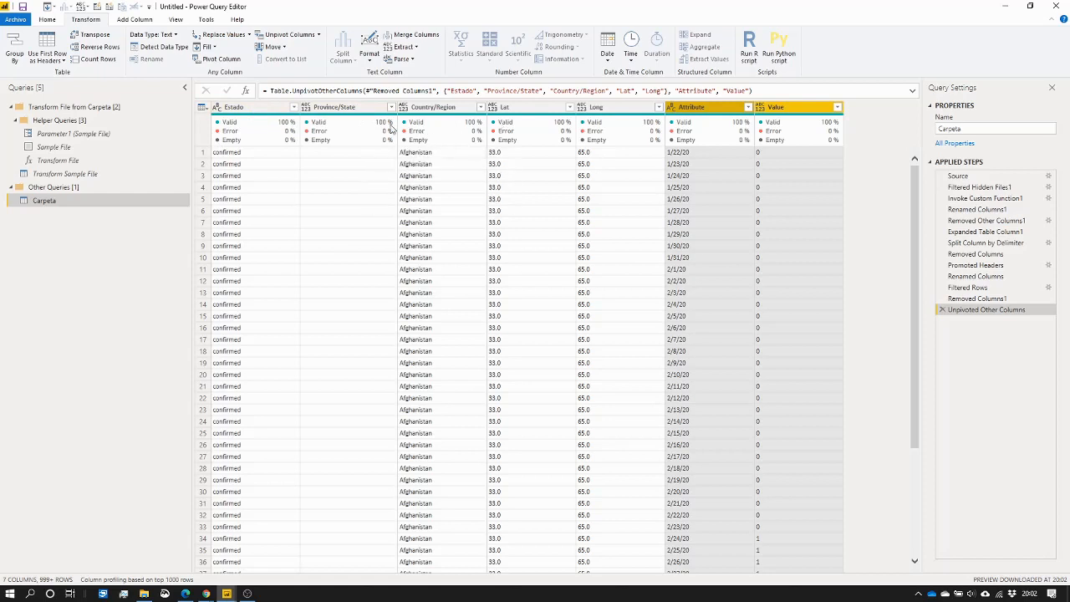
Step: Set the data type of Province/State and Country/Region to Text and of Value to Whole Number
left_click(306, 108)
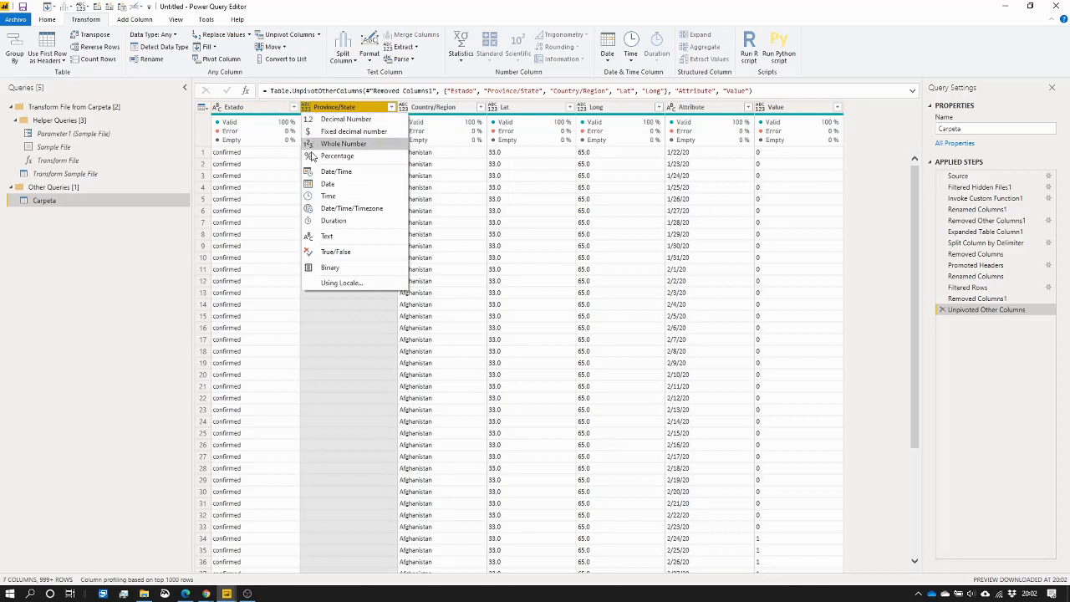
left_click(326, 236)
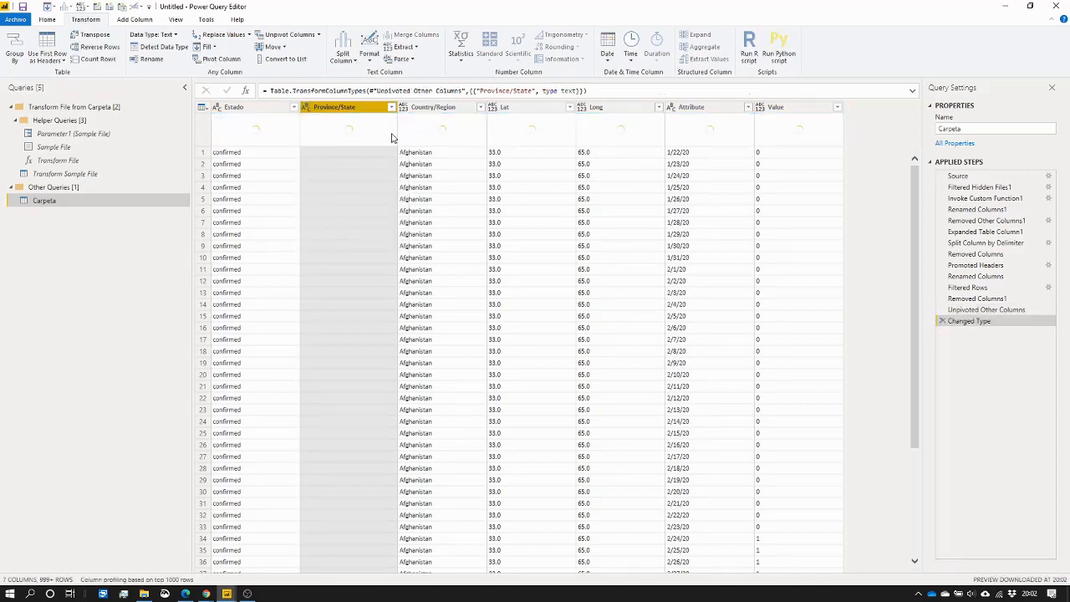
left_click(404, 108)
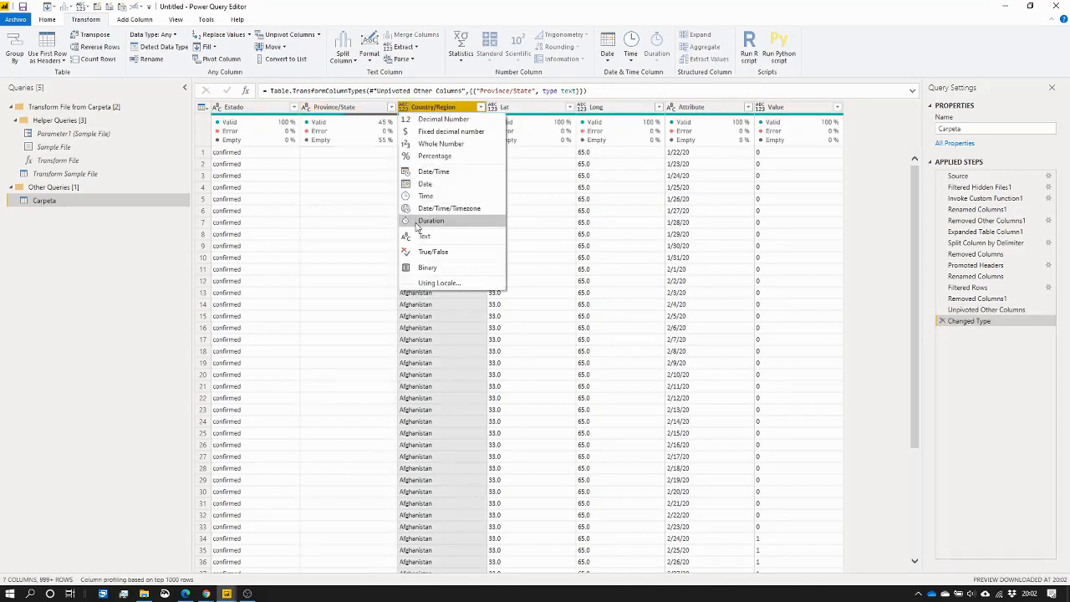
left_click(425, 237)
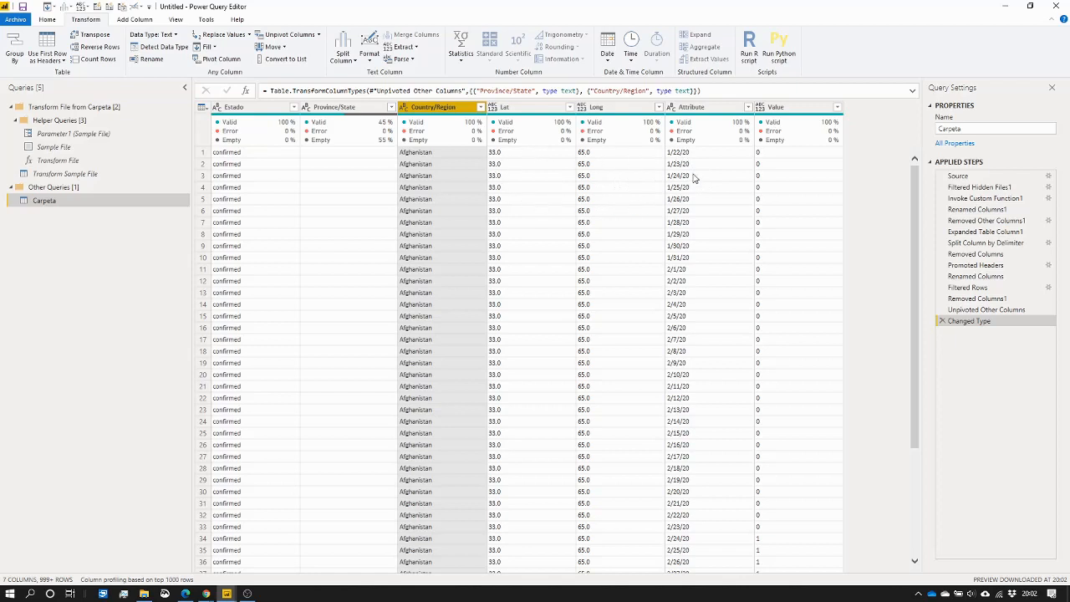
left_click(760, 107)
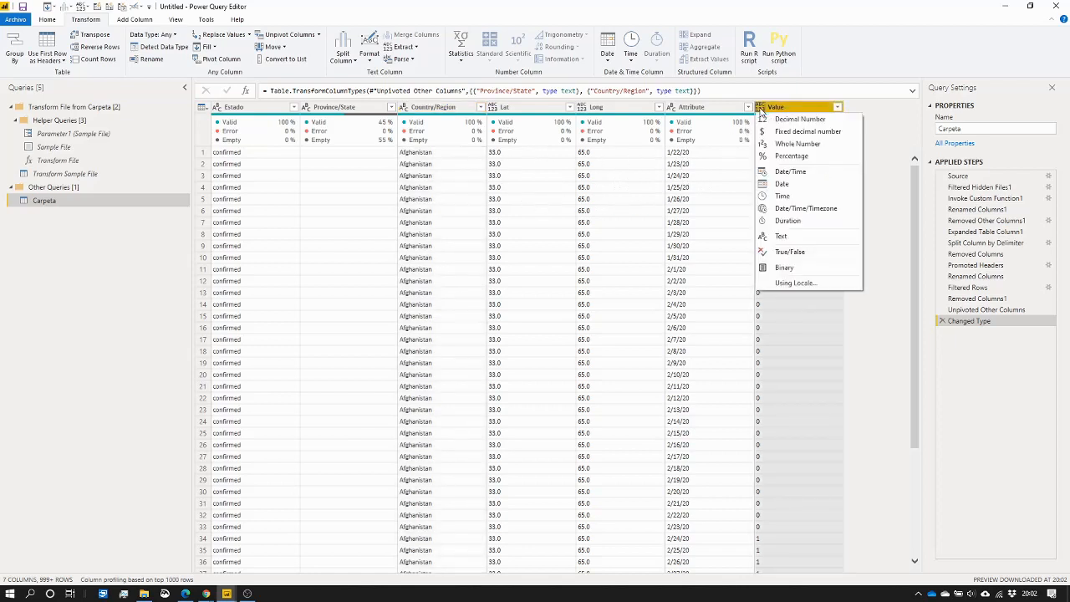
left_click(786, 145)
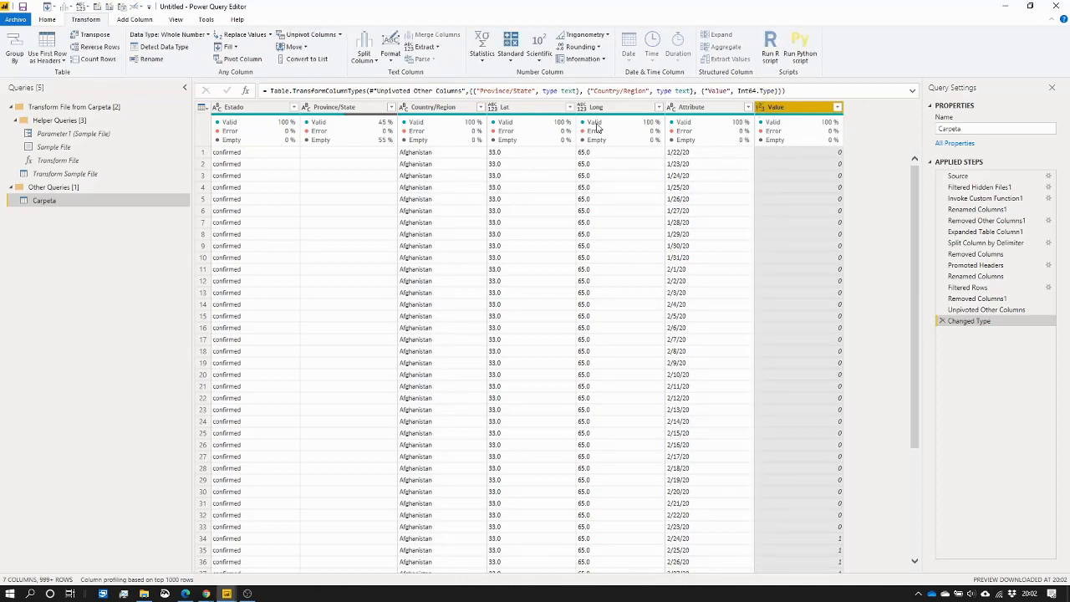
Step: Change the type of the Lat and Long columns together using locale, with data type Date and locale English (United States)
left_click(516, 109)
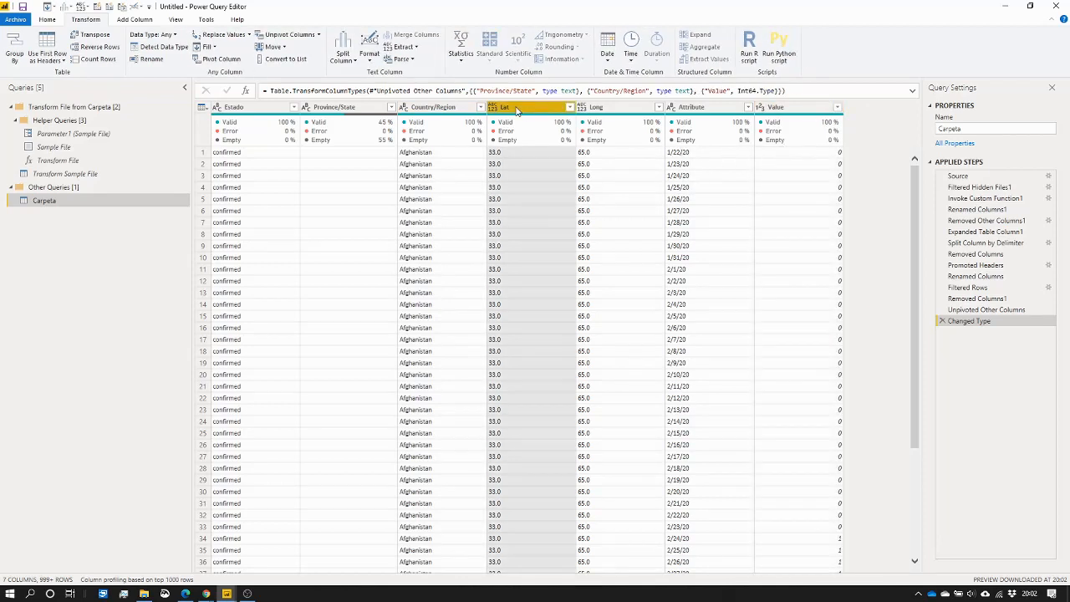
key("shift+Right")
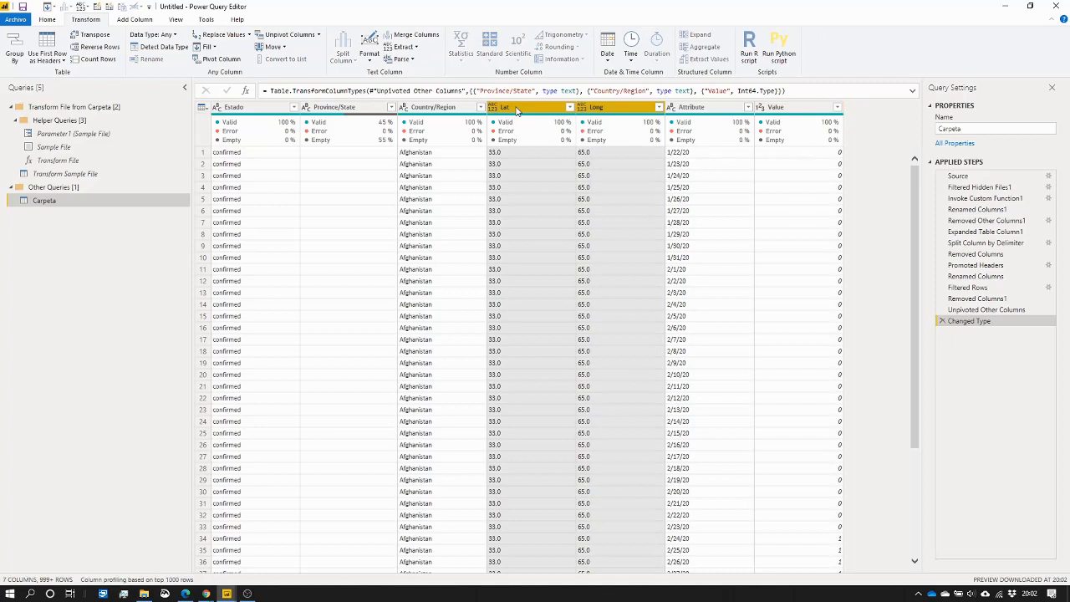
right_click(516, 110)
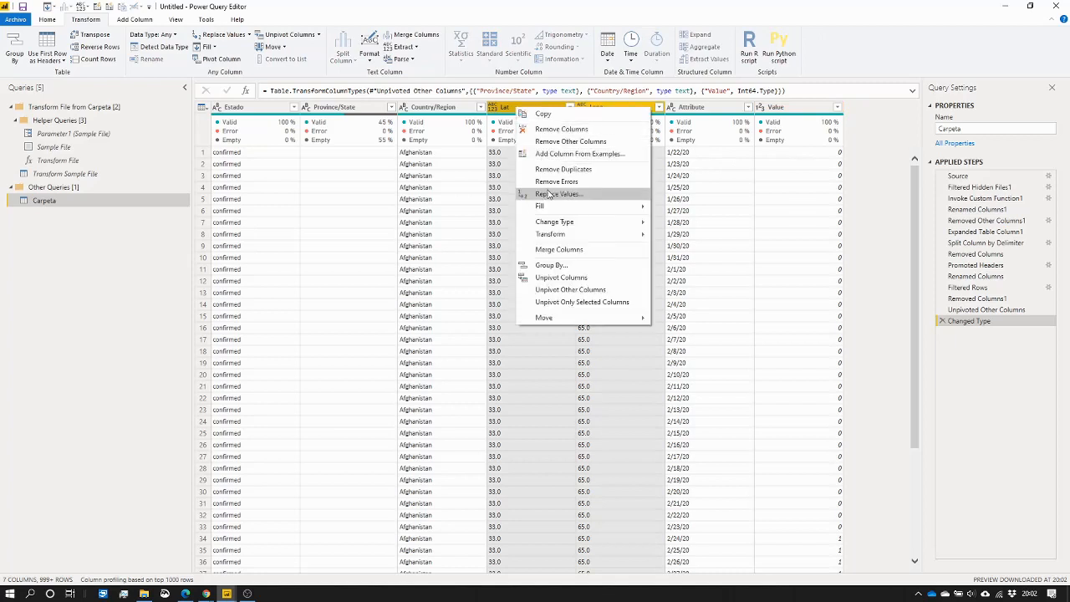
mouse_move(552, 225)
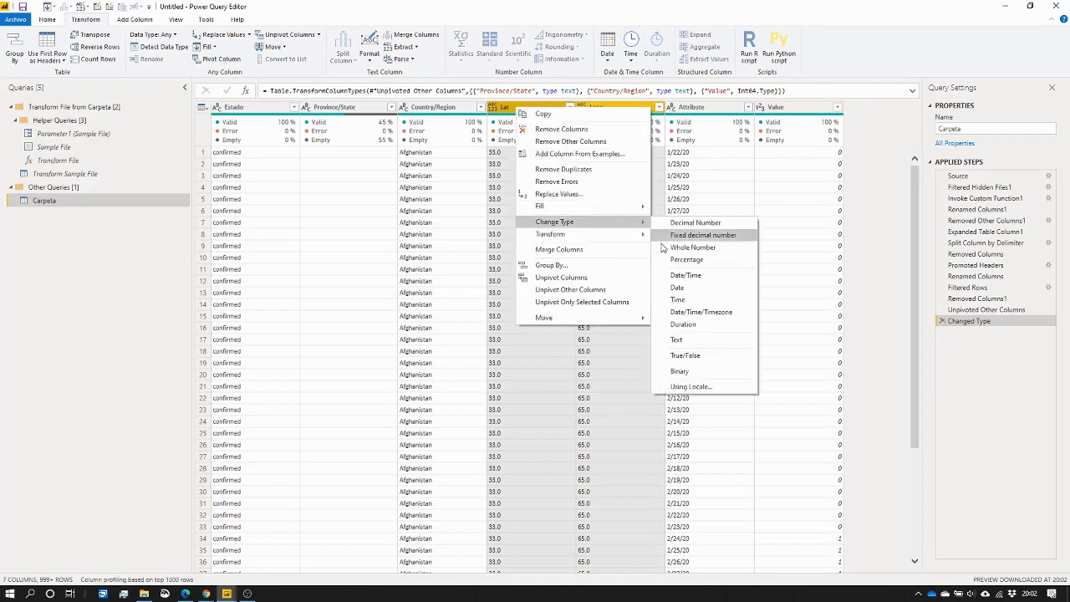
left_click(689, 387)
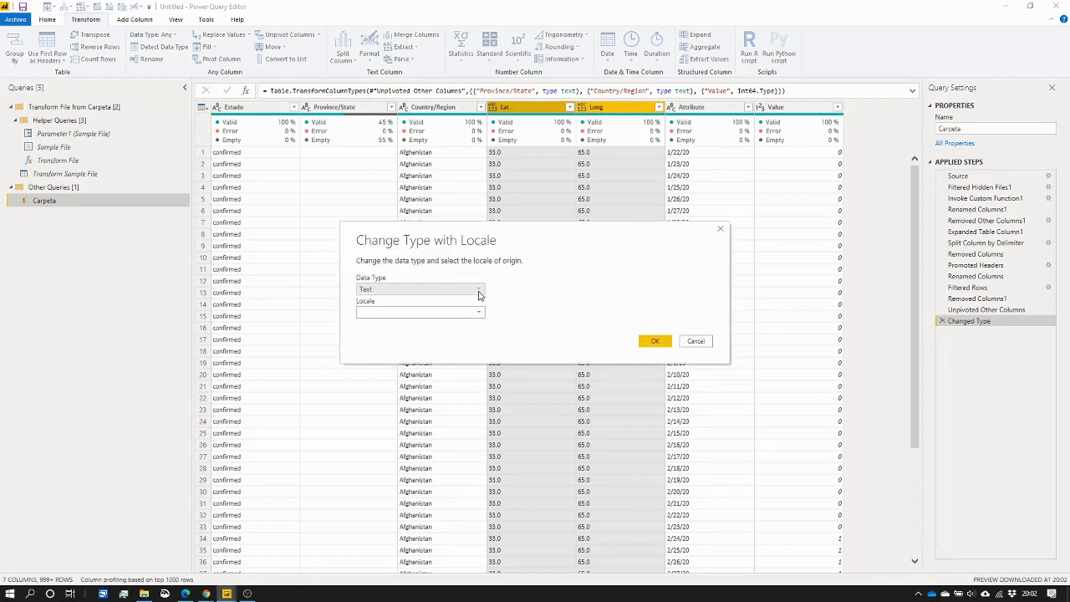
left_click(480, 292)
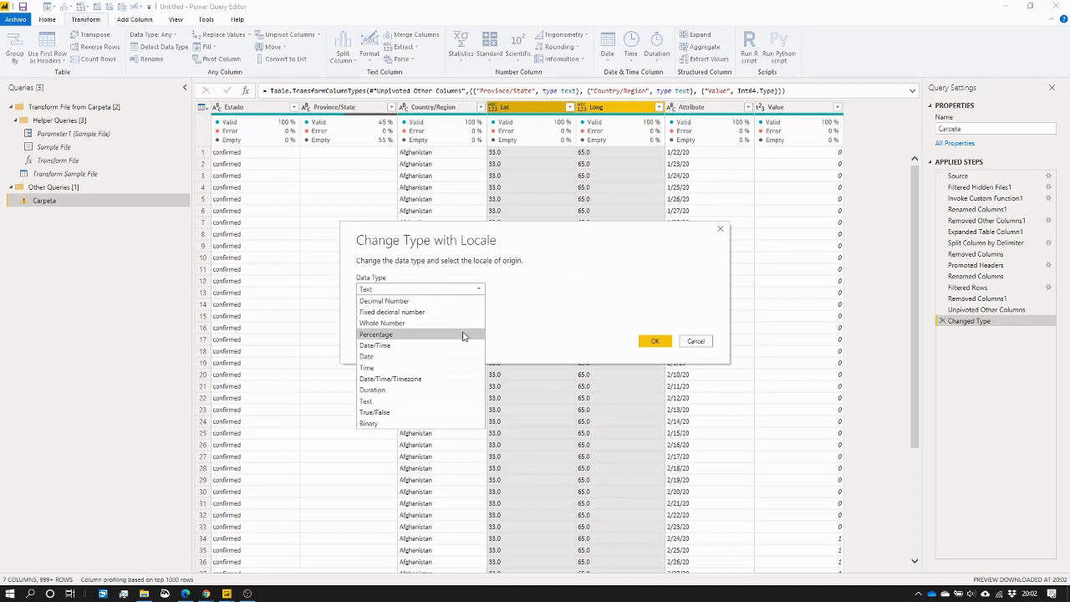
left_click(457, 358)
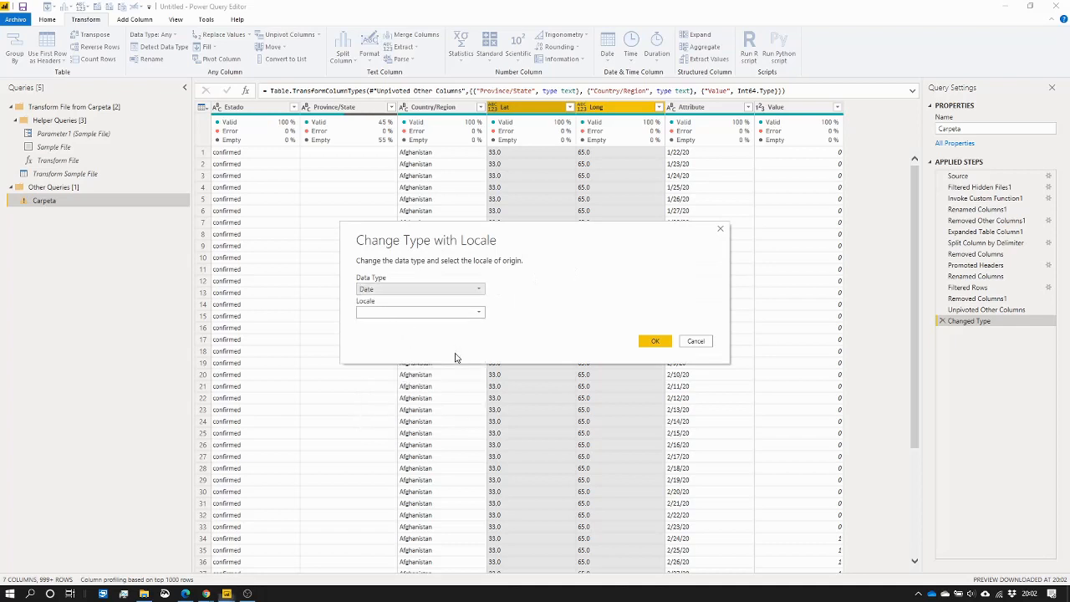
left_click(481, 315)
scroll(469, 324, "down", 20)
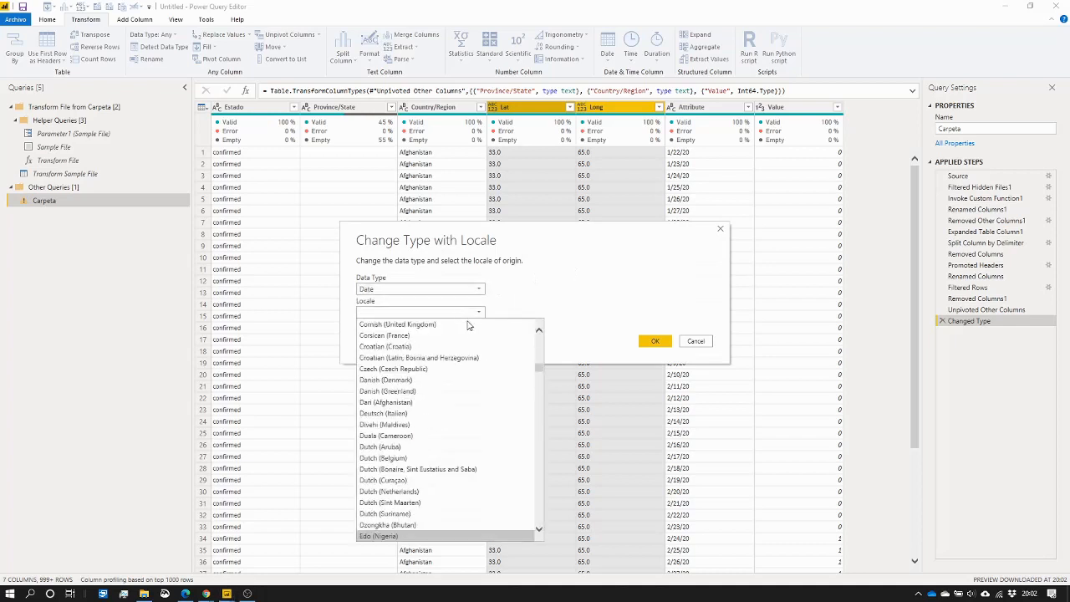
scroll(456, 475, "down", 5)
scroll(453, 475, "down", 6)
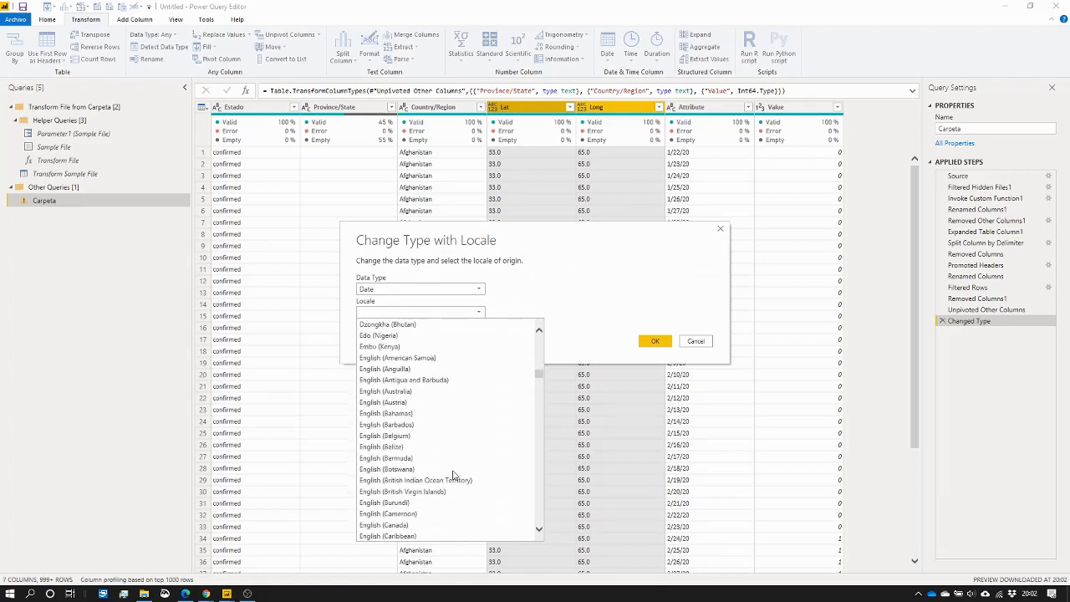
scroll(453, 475, "down", 5)
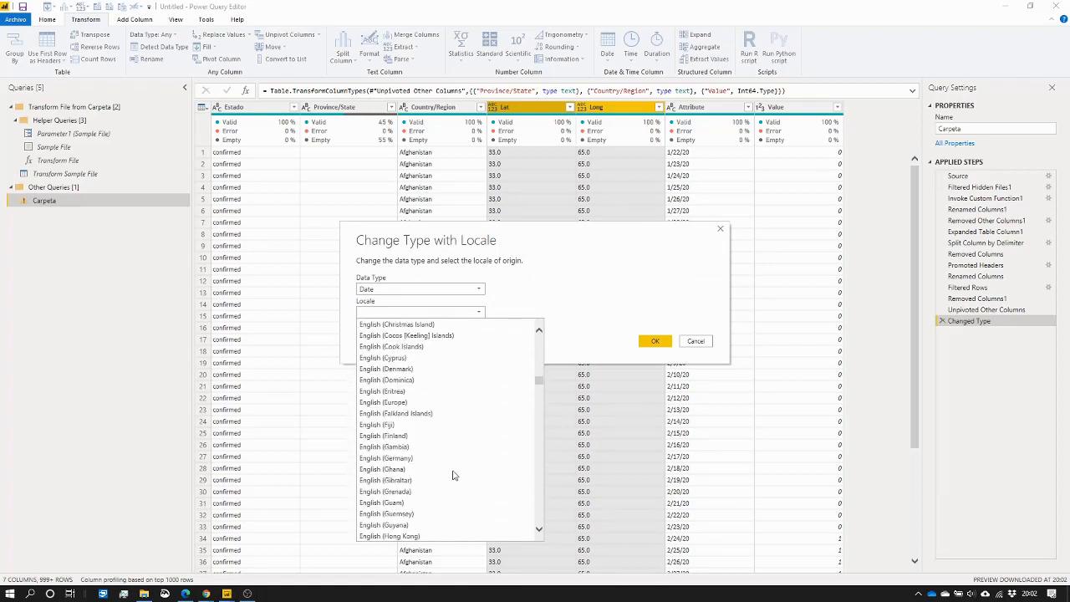
scroll(453, 475, "down", 2)
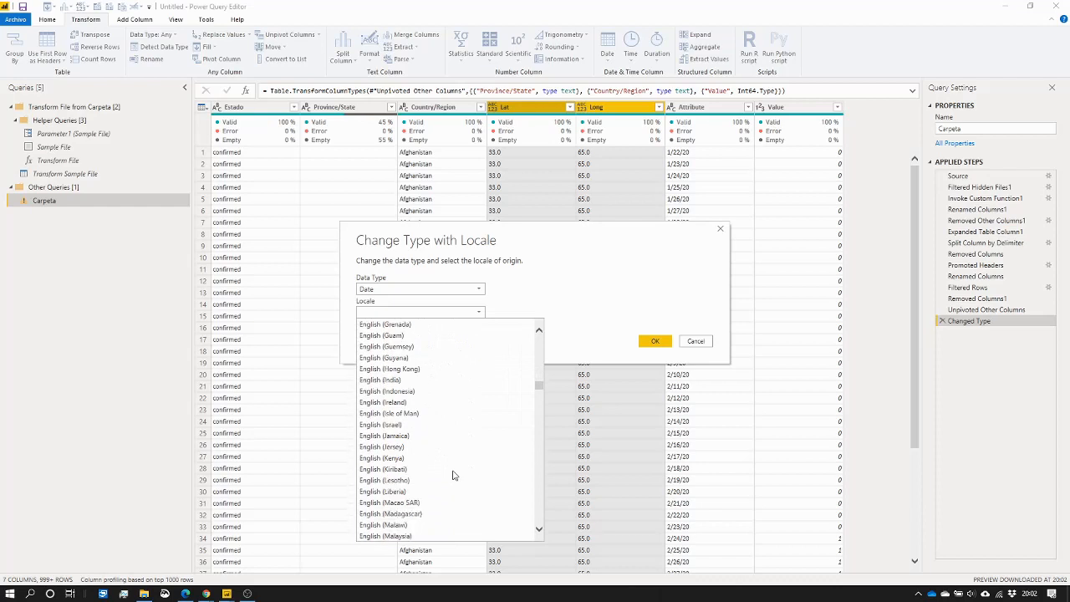
scroll(453, 475, "down", 7)
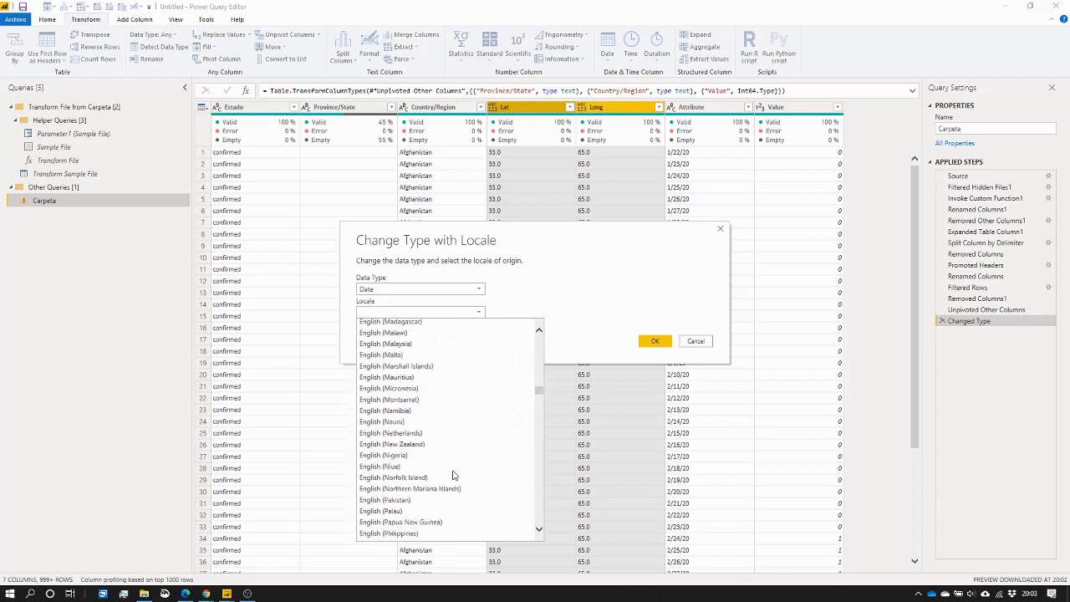
scroll(454, 475, "down", 5)
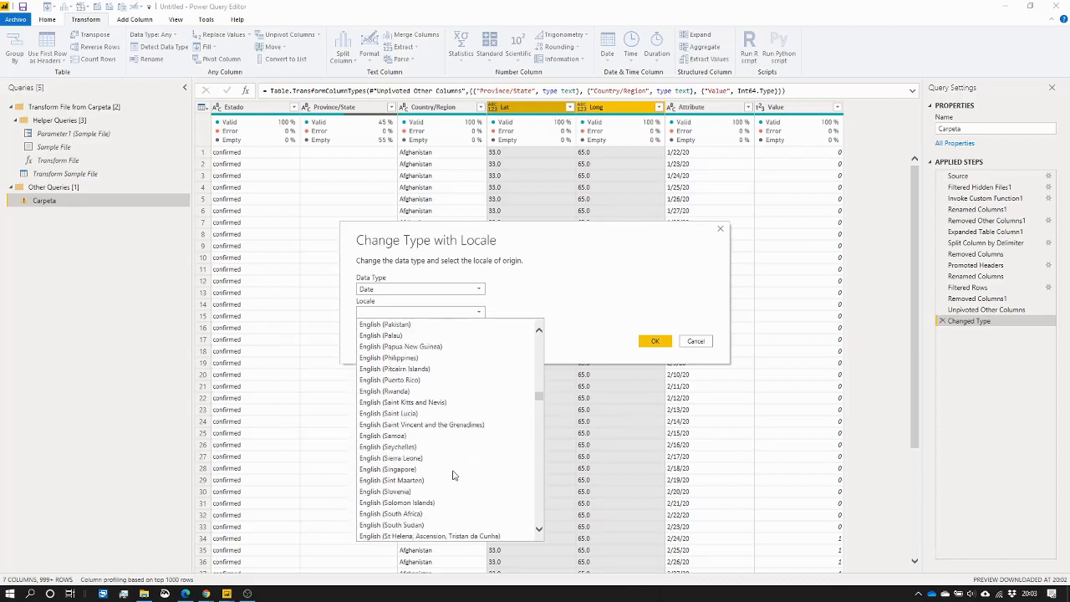
scroll(453, 475, "down", 2)
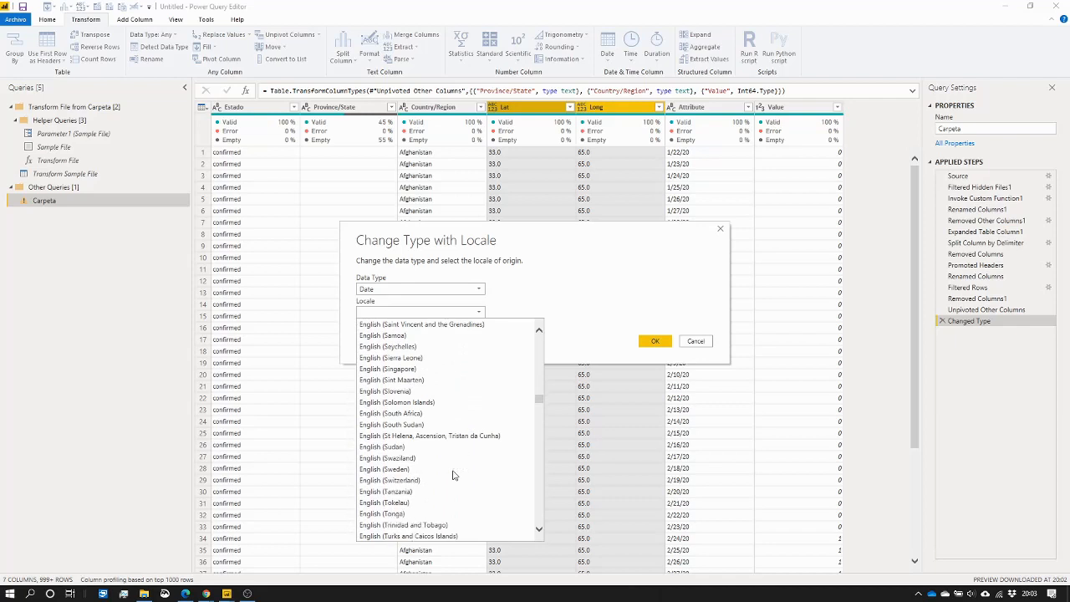
scroll(453, 477, "down", 2)
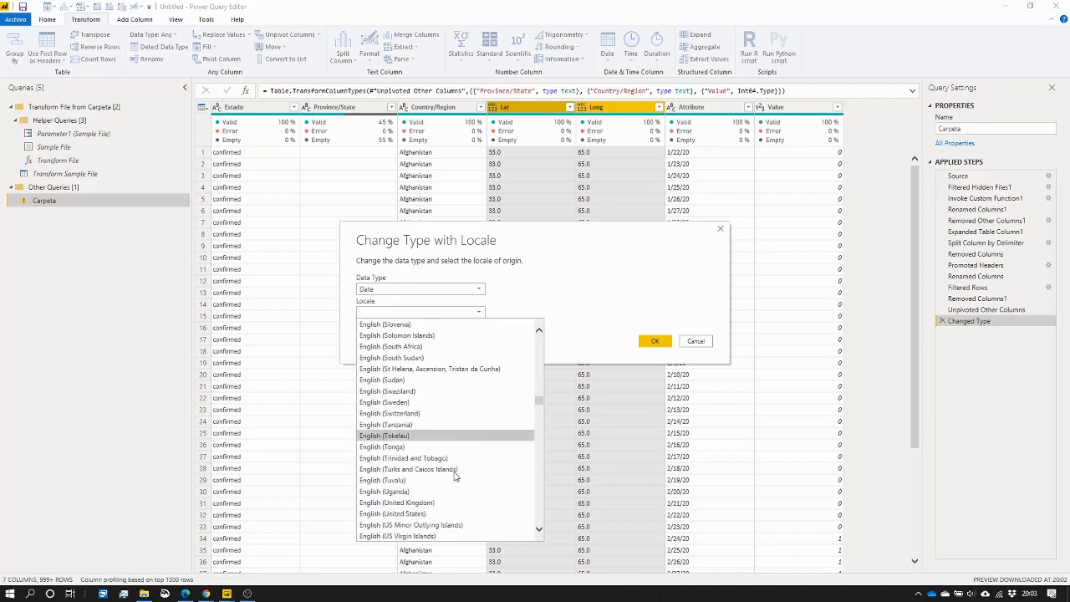
left_click(458, 514)
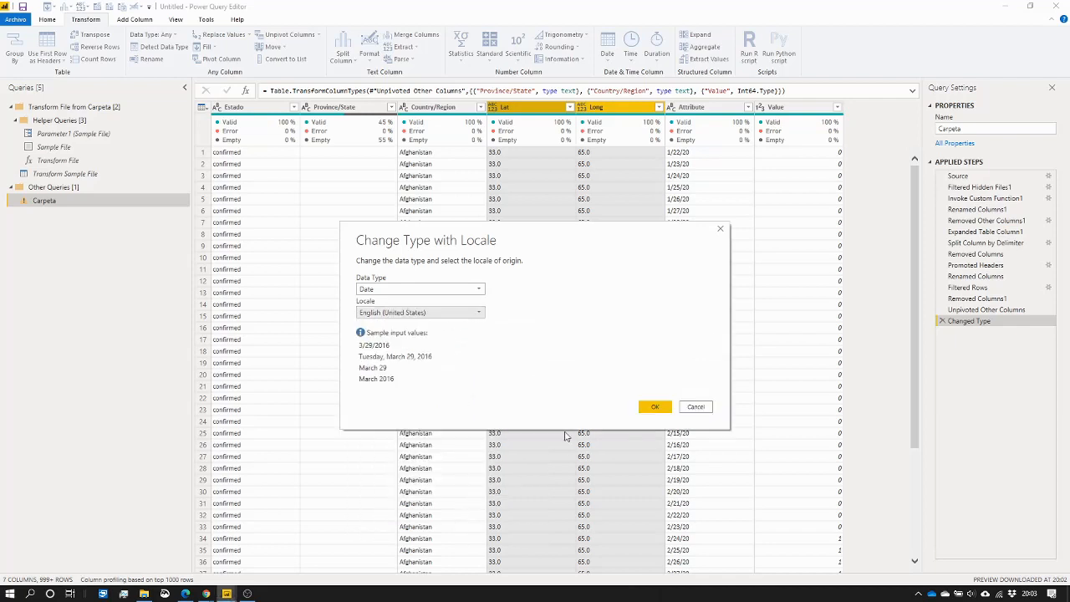
left_click(653, 405)
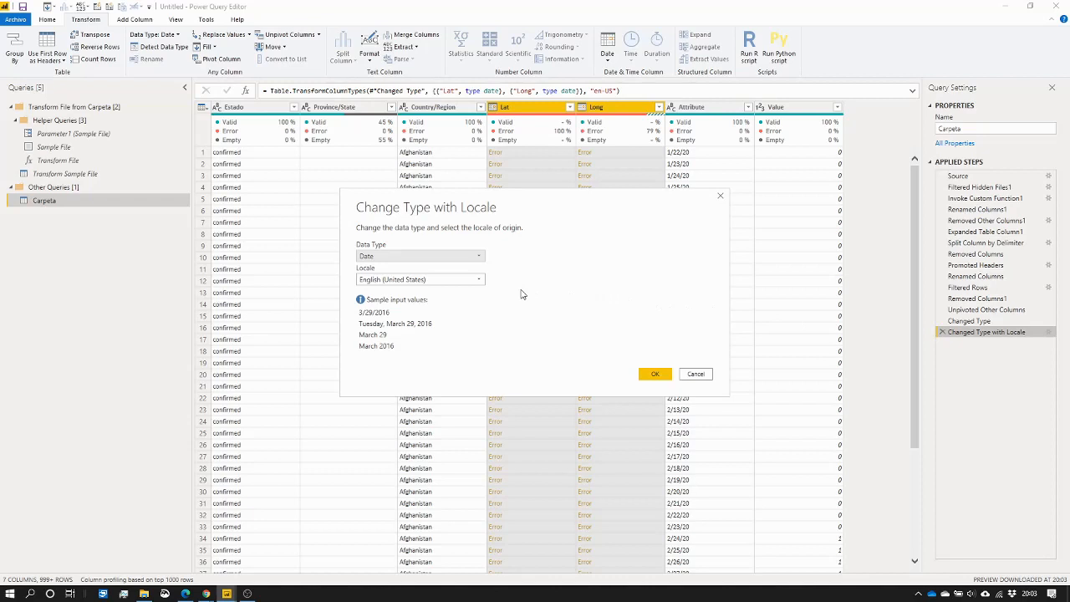
Step: Set the data type in the locale-based type change of the Lat and Long columns to Decimal Number
left_click(480, 257)
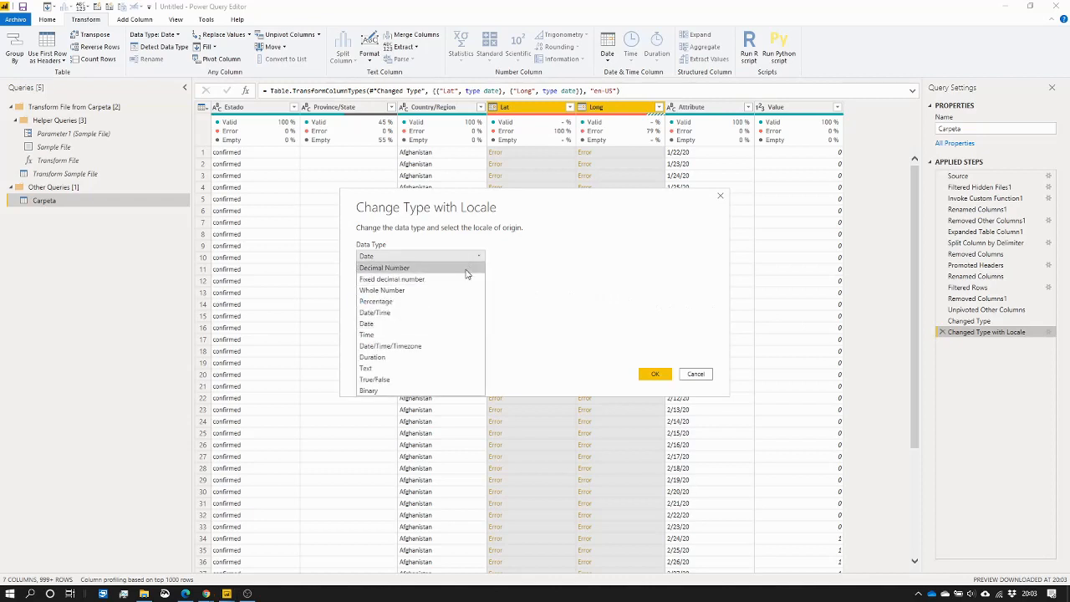
left_click(466, 270)
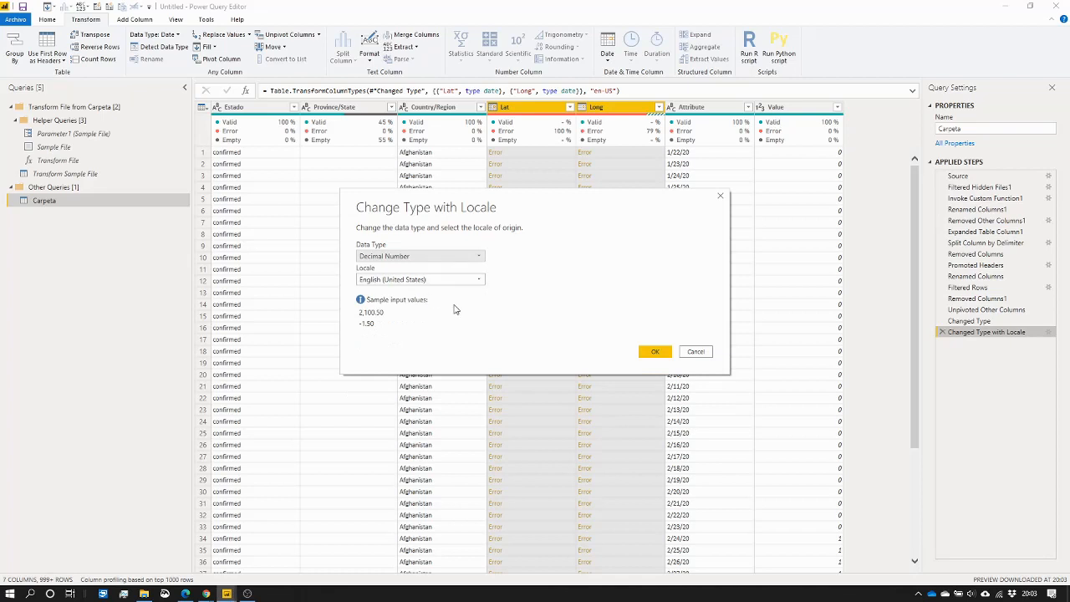
left_click(656, 353)
left_click(654, 352)
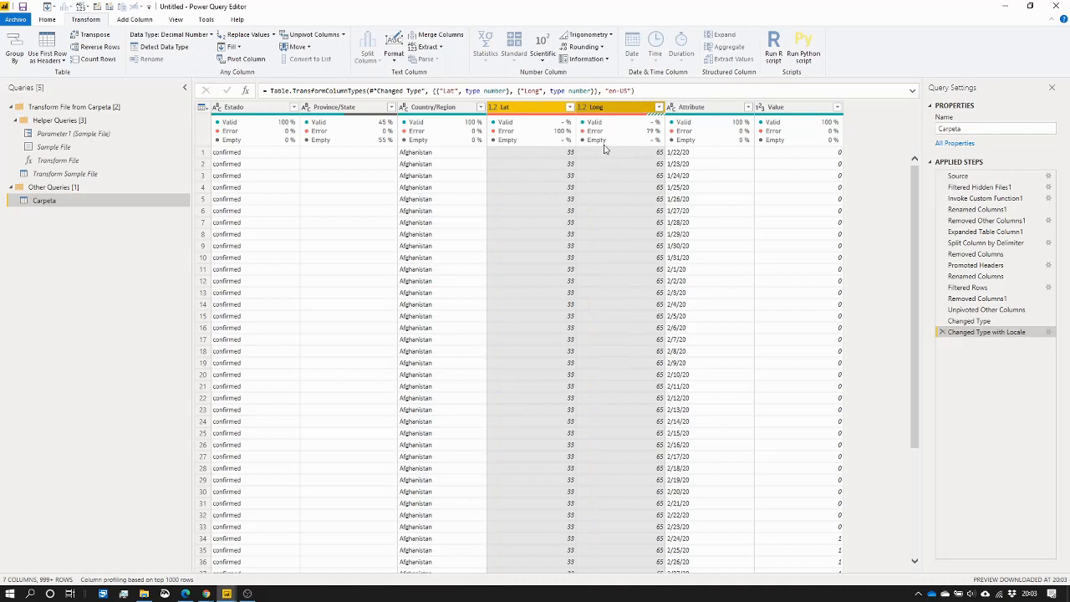
Step: Change the type of the Attribute column using locale, with data type Date and locale English (United States)
left_click(673, 110)
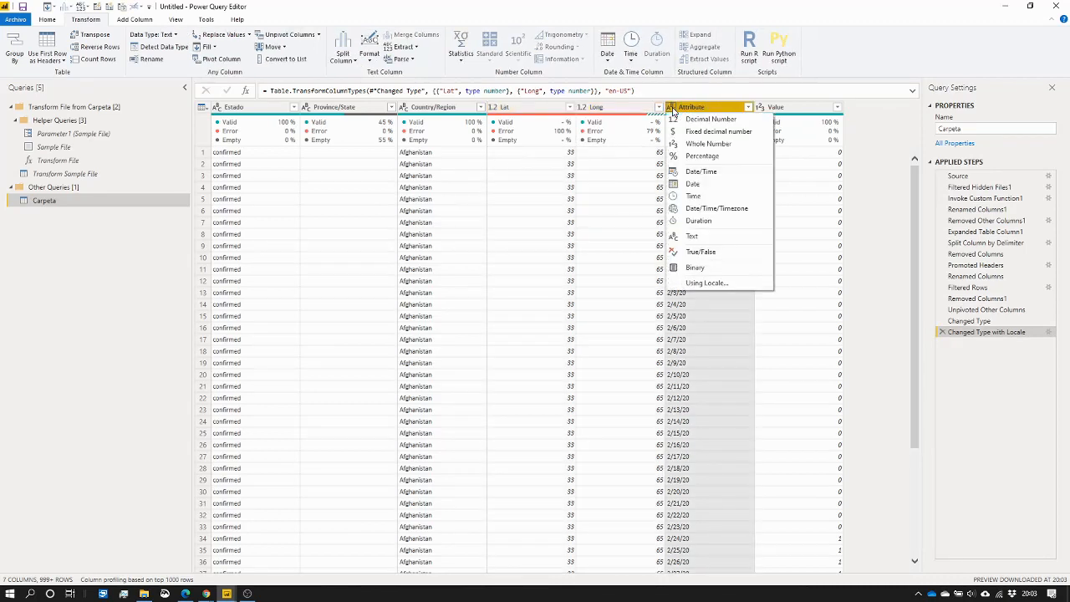
left_click(701, 285)
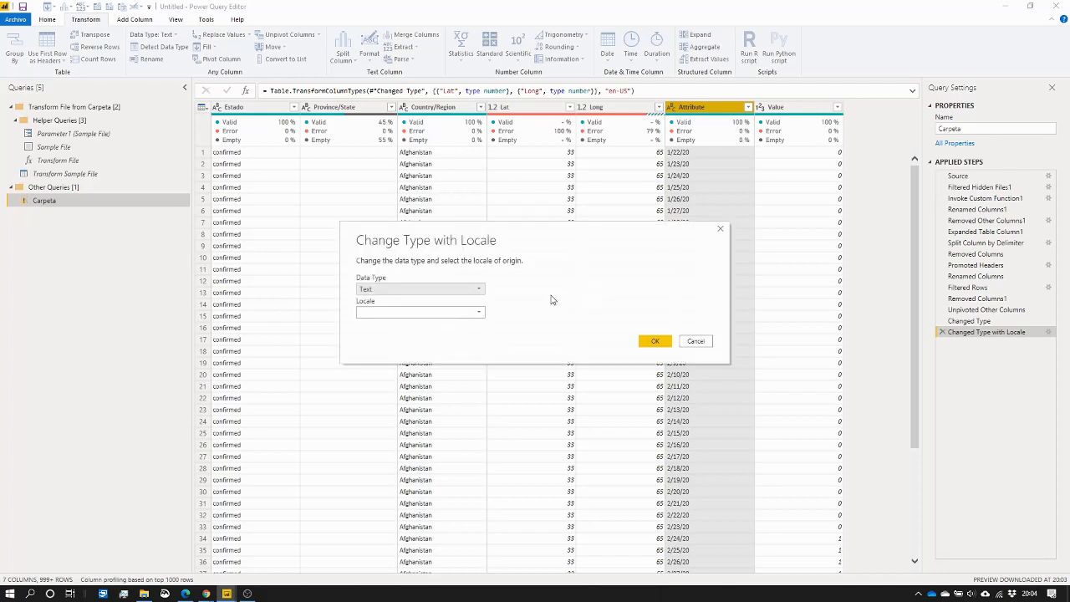
left_click(480, 290)
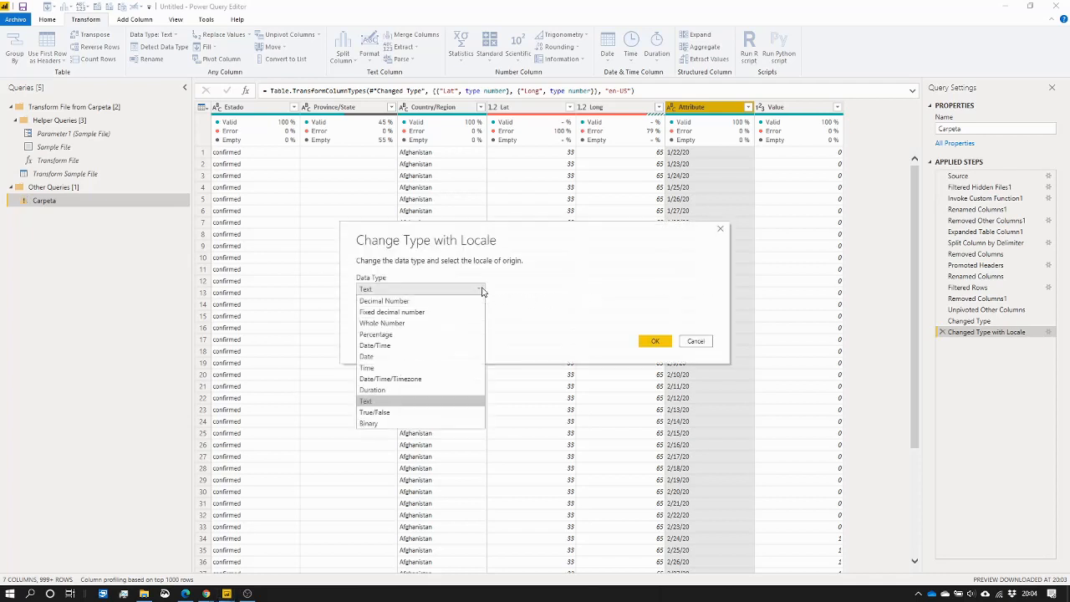
left_click(460, 356)
left_click(480, 314)
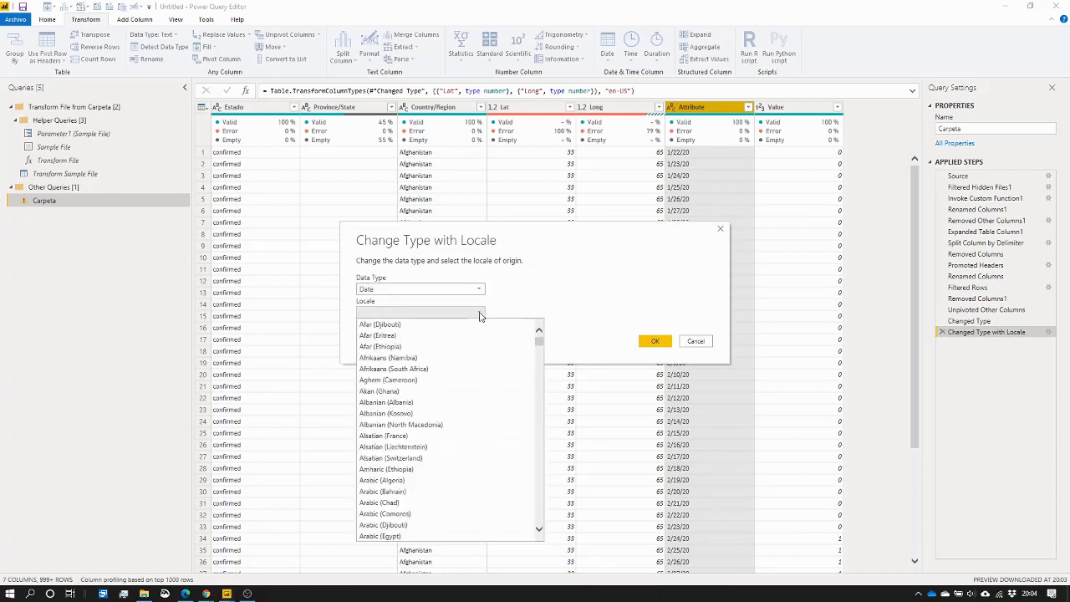
scroll(436, 415, "down", 15)
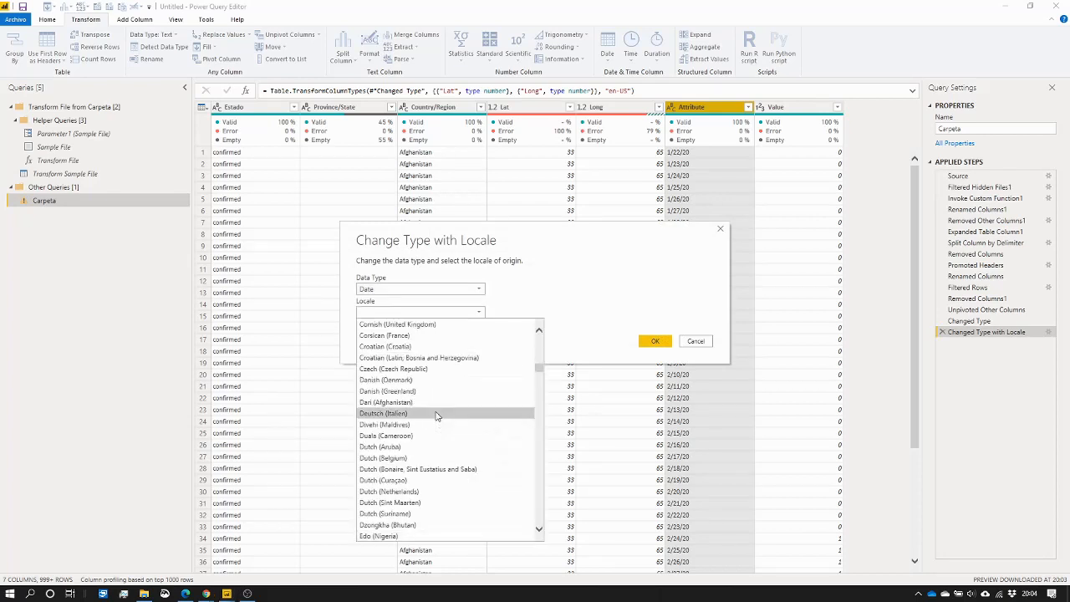
scroll(436, 415, "down", 10)
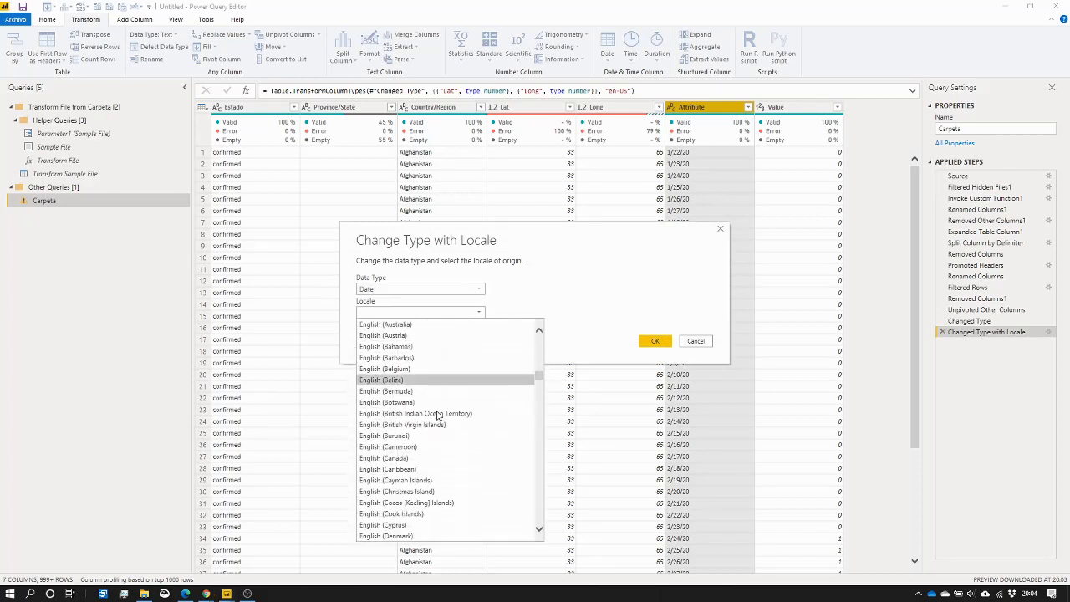
scroll(436, 416, "down", 12)
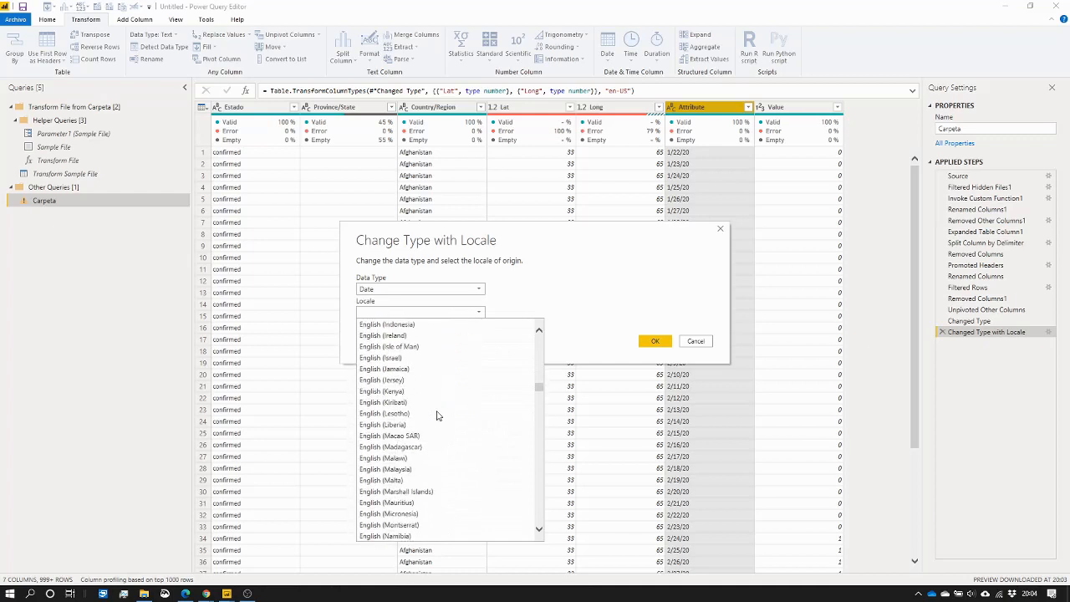
scroll(435, 416, "down", 9)
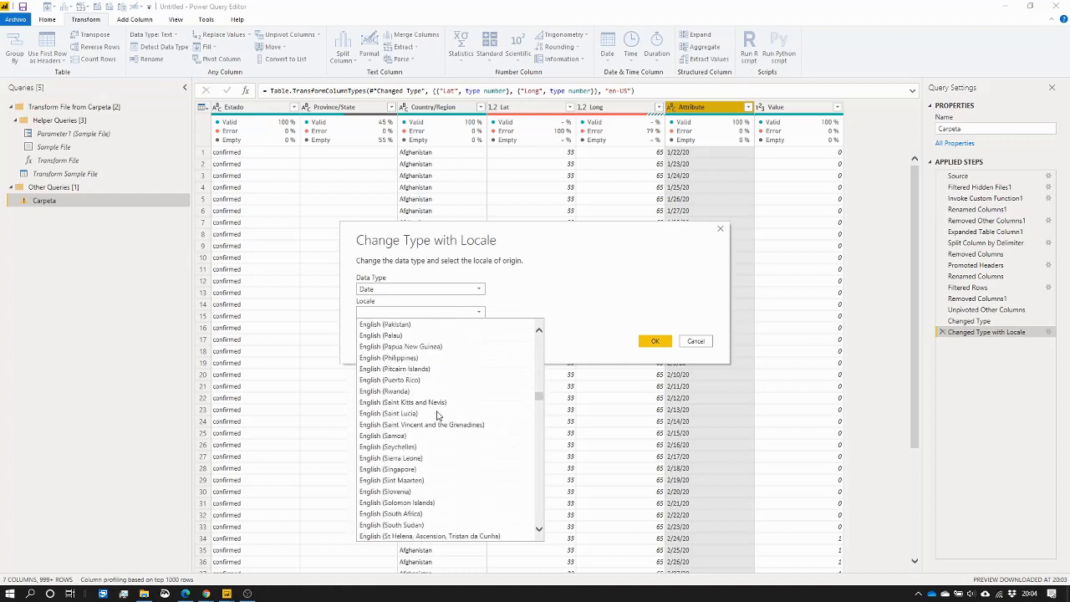
scroll(436, 416, "down", 8)
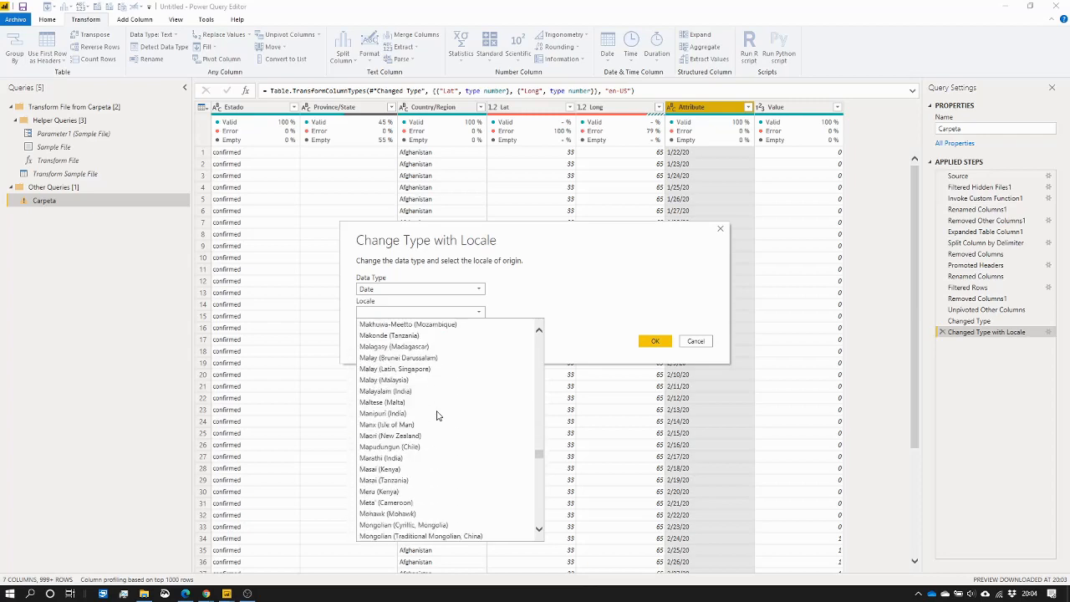
scroll(437, 416, "down", 6)
scroll(436, 415, "up", 16)
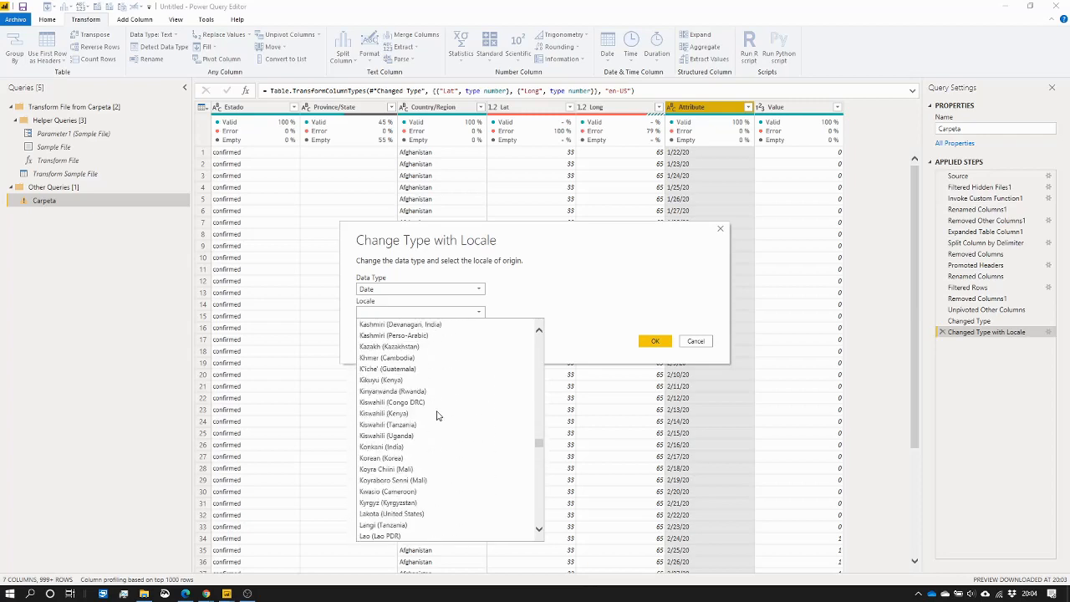
scroll(437, 415, "up", 10)
scroll(437, 416, "up", 13)
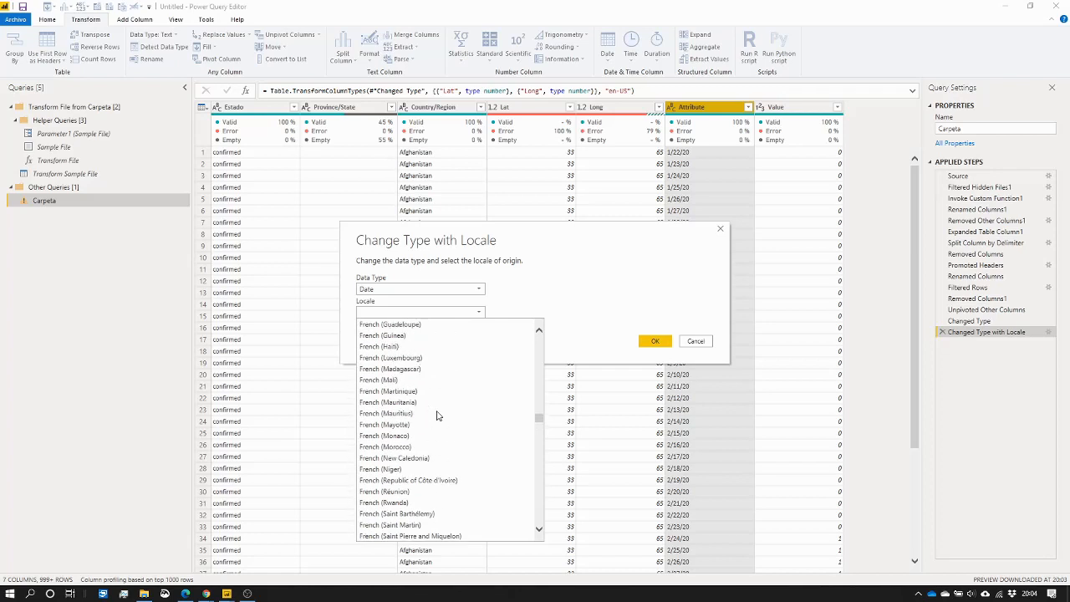
scroll(437, 416, "up", 15)
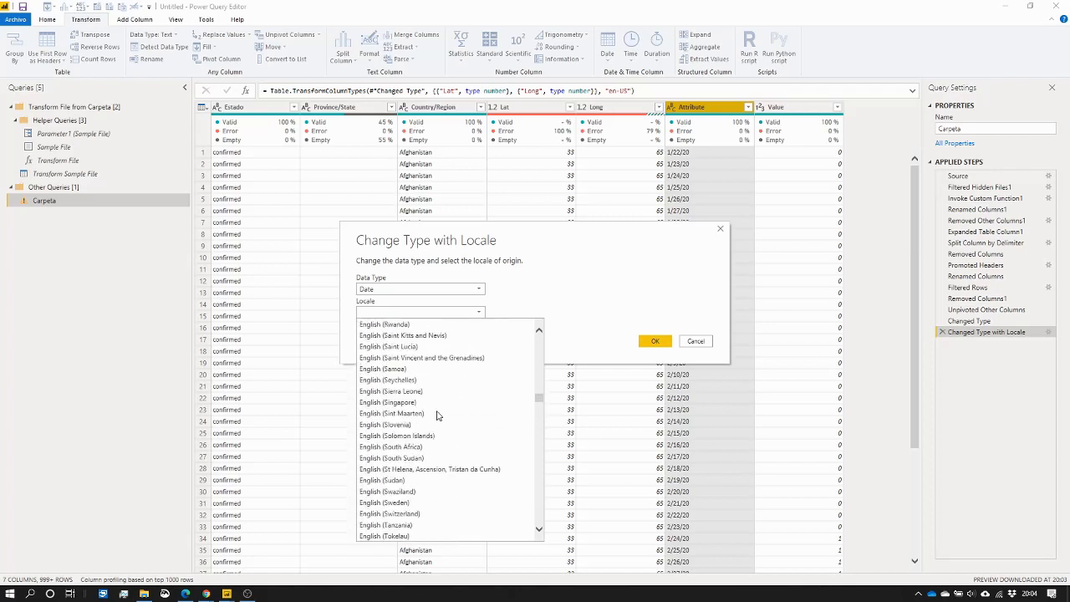
scroll(436, 415, "down", 8)
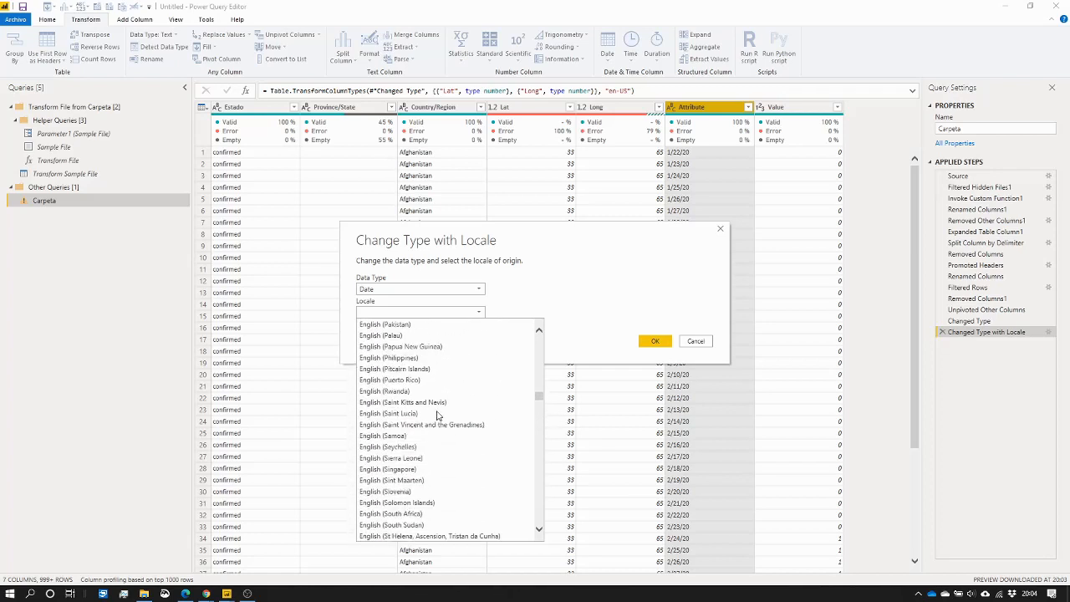
scroll(437, 416, "down", 2)
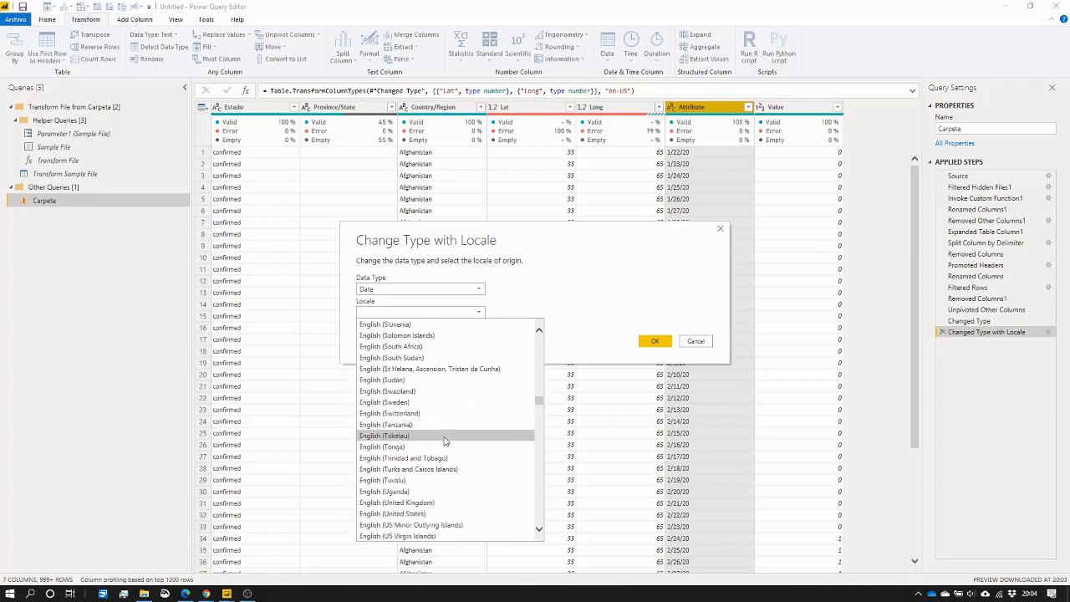
left_click(435, 513)
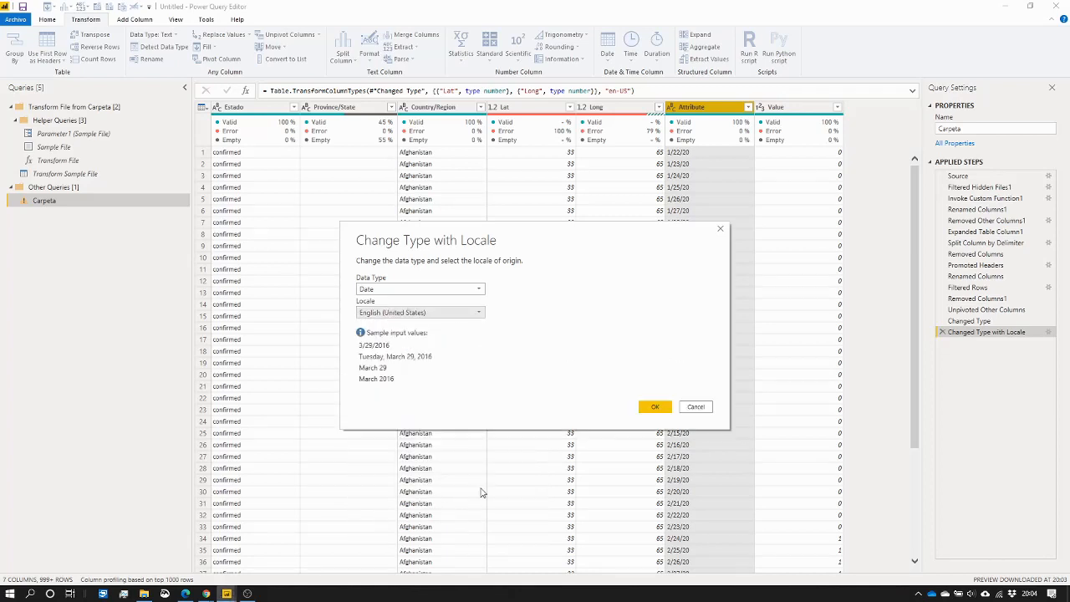
left_click(655, 406)
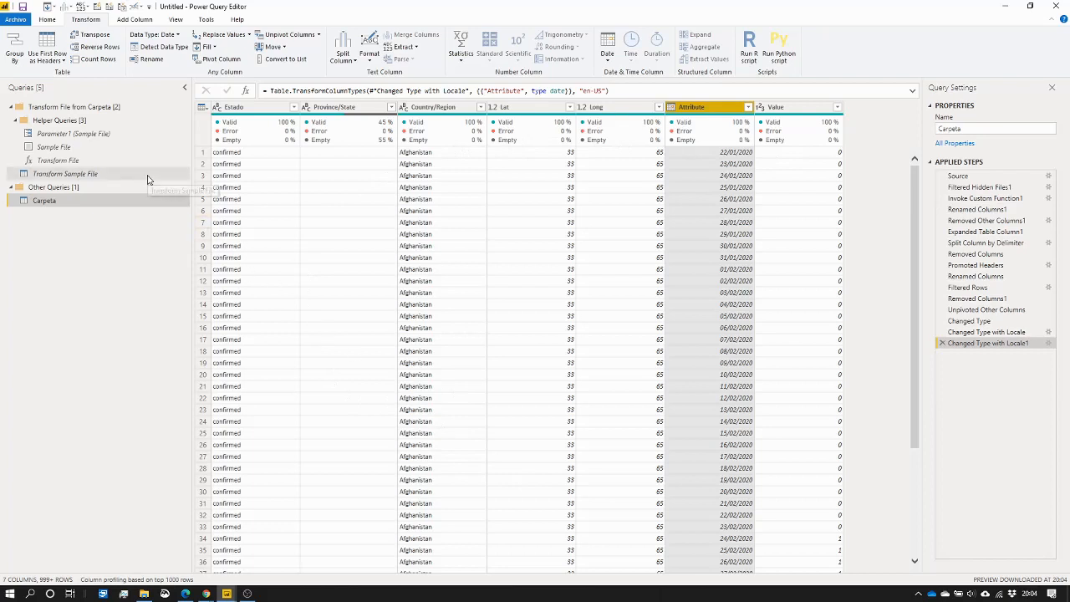
Step: Rename the Carpeta query as Evolutivo Covid19 Global, and close and apply the query changes to load it into the report
left_click(965, 128)
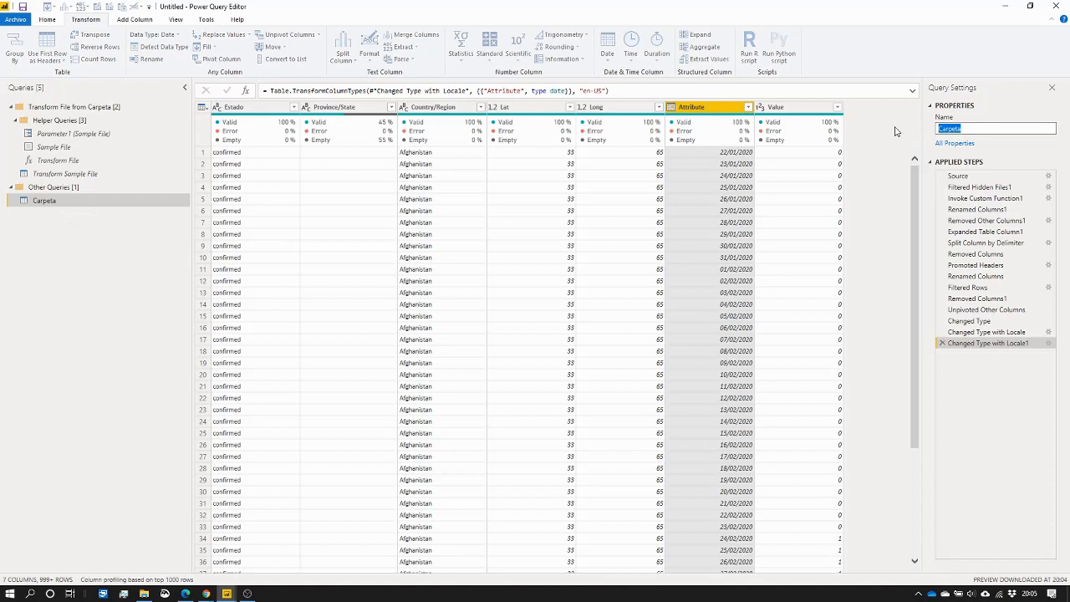
type("Evolutivo Covid19 Global")
left_click(48, 21)
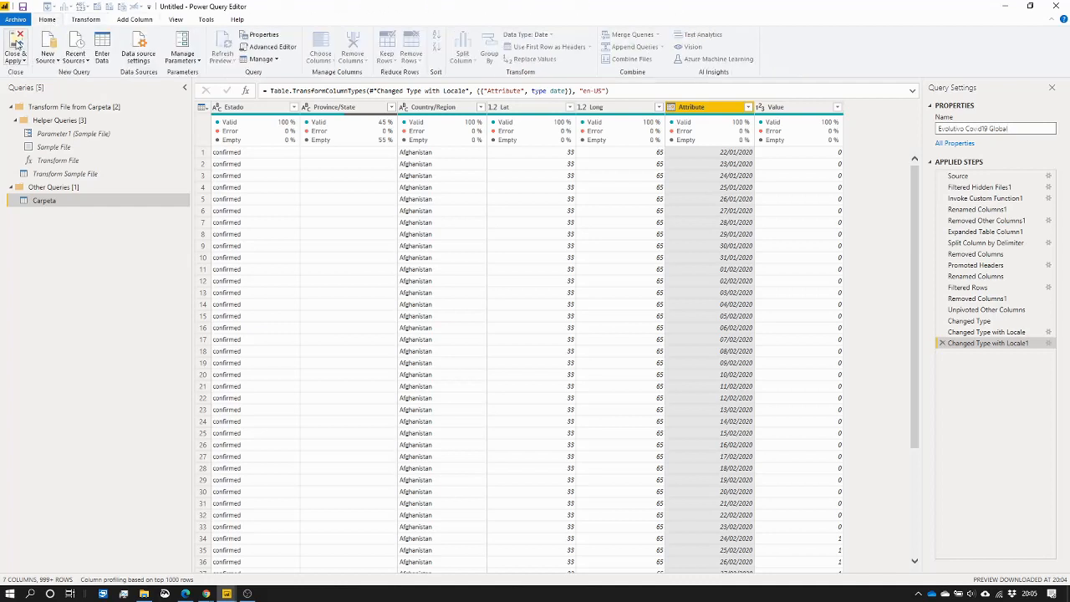
left_click(16, 43)
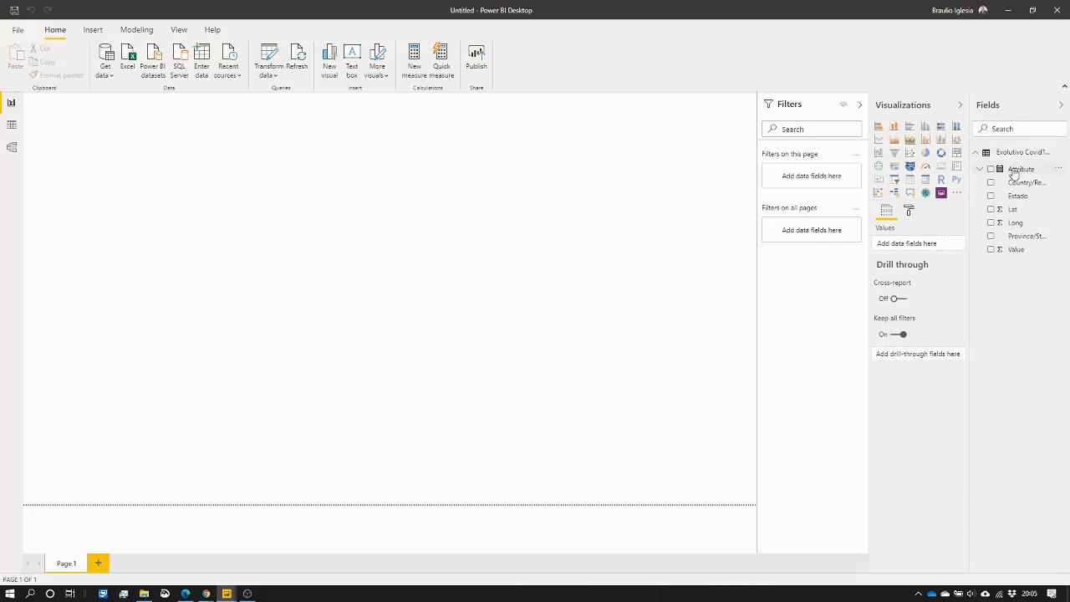
Step: Build a large map visual on the blank report page with Country/Region as location and Value as bubble size
left_click_drag(1030, 184, 98, 206)
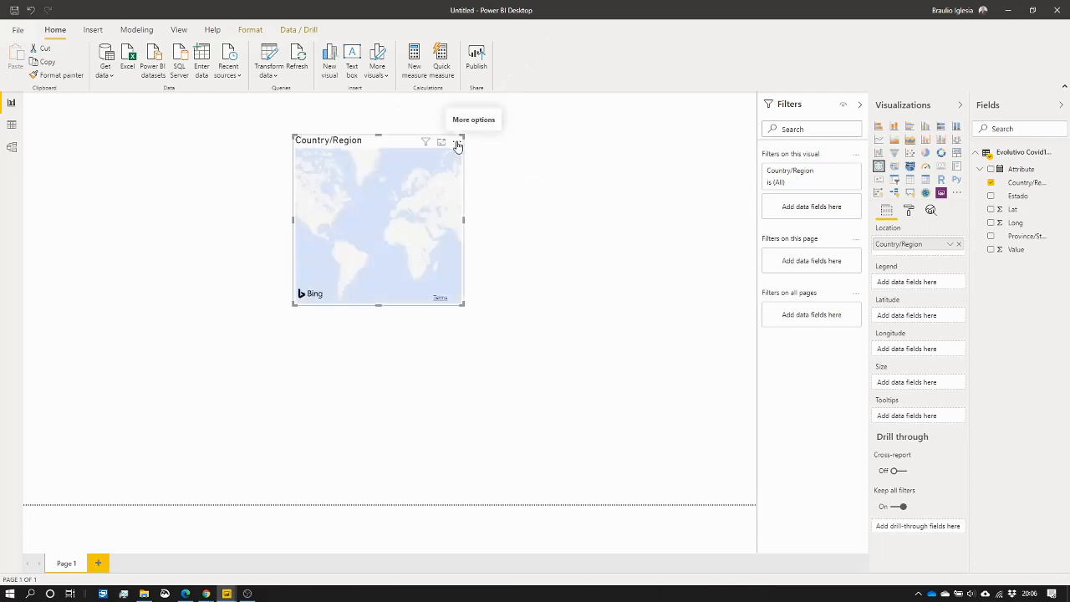
left_click_drag(440, 142, 229, 211)
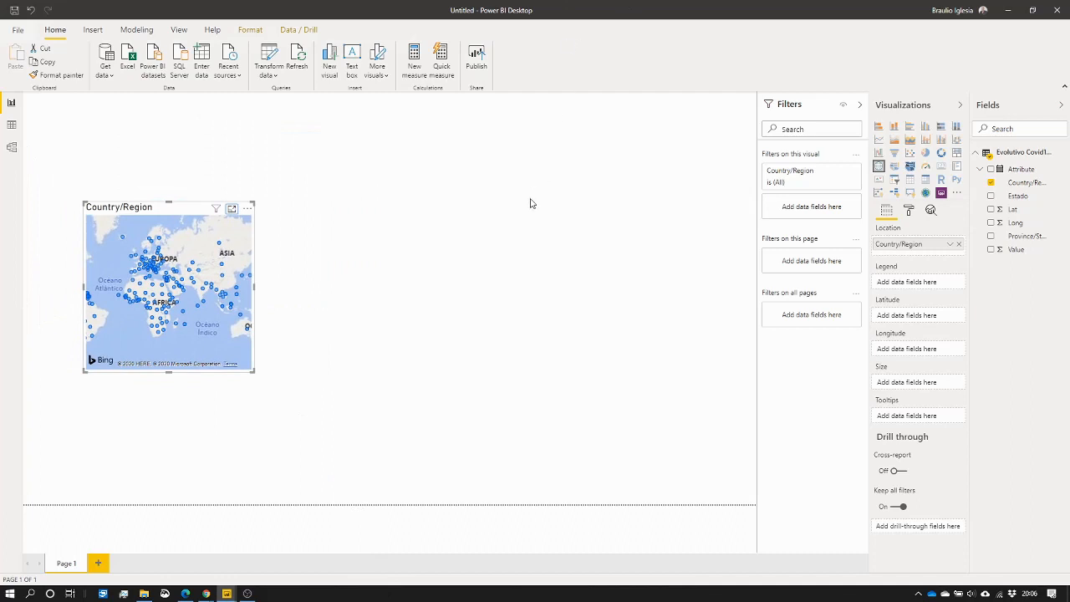
left_click(292, 337)
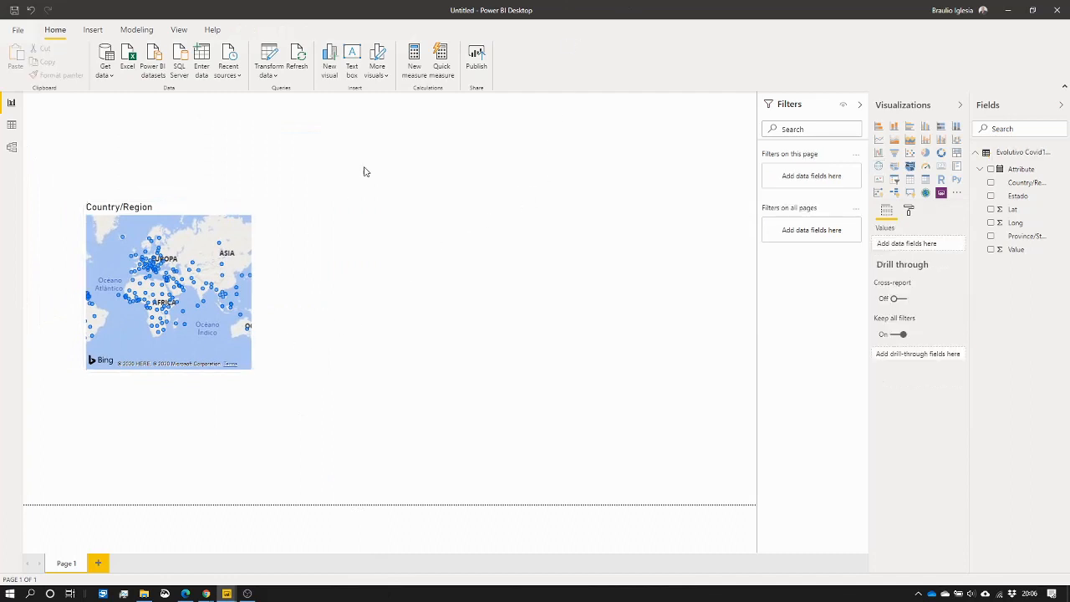
left_click(248, 371)
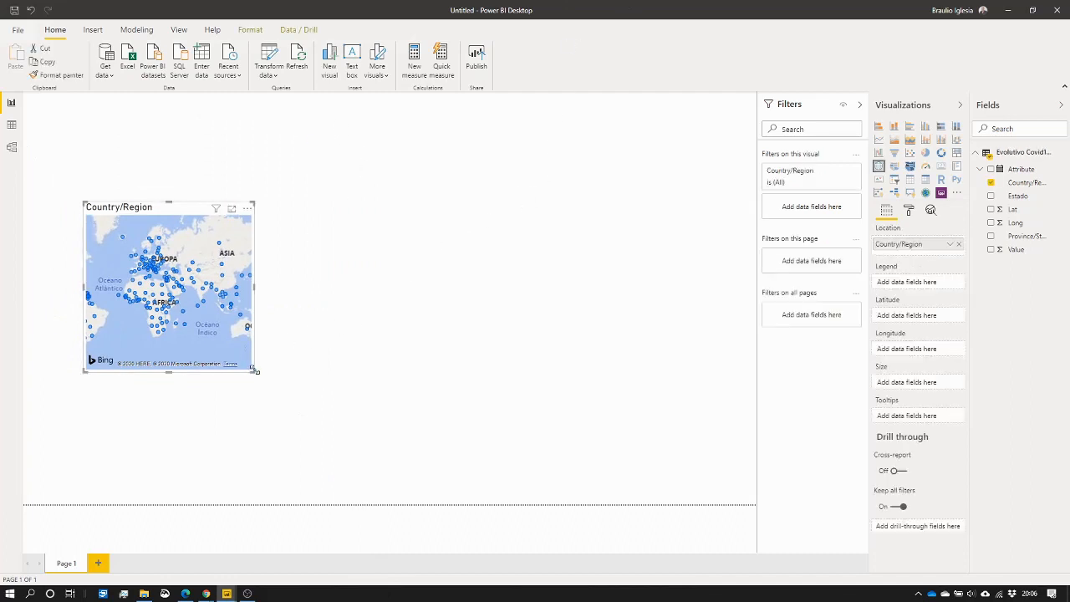
left_click_drag(257, 373, 515, 486)
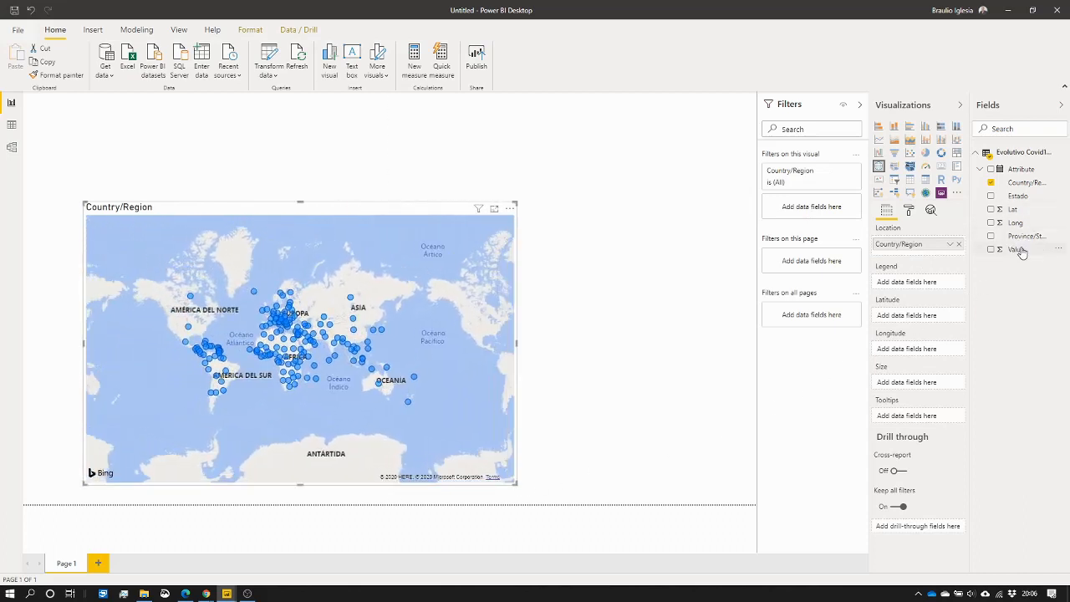
left_click_drag(1021, 250, 338, 306)
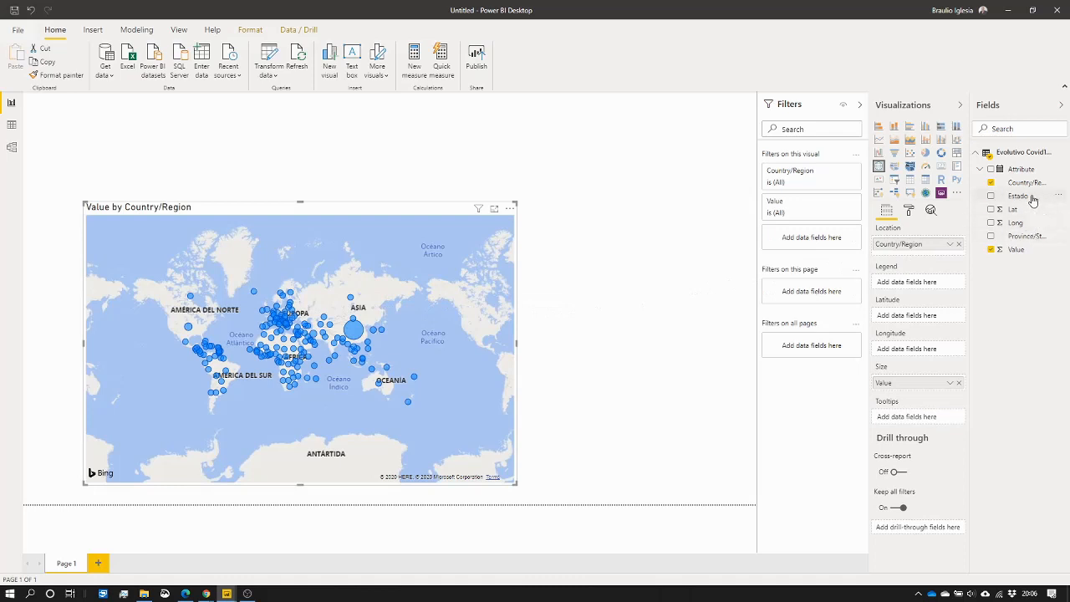
Step: Try Estado as the map's legend and Value as a tooltip, and return the map to Country/Region as location with Value as size
left_click_drag(1028, 203, 920, 286)
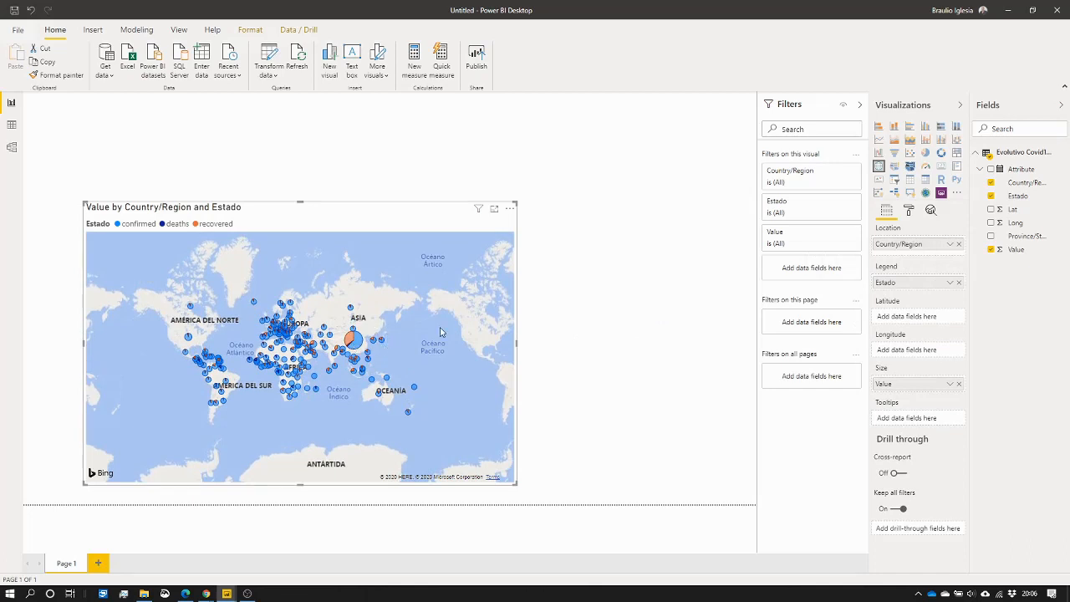
left_click(958, 244)
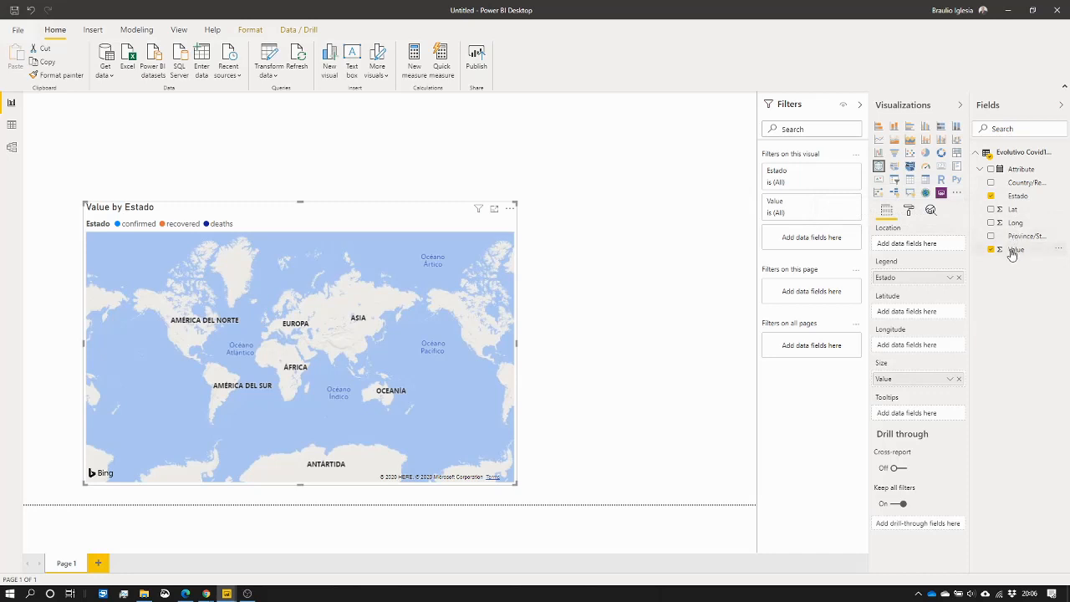
left_click_drag(1012, 254, 321, 342)
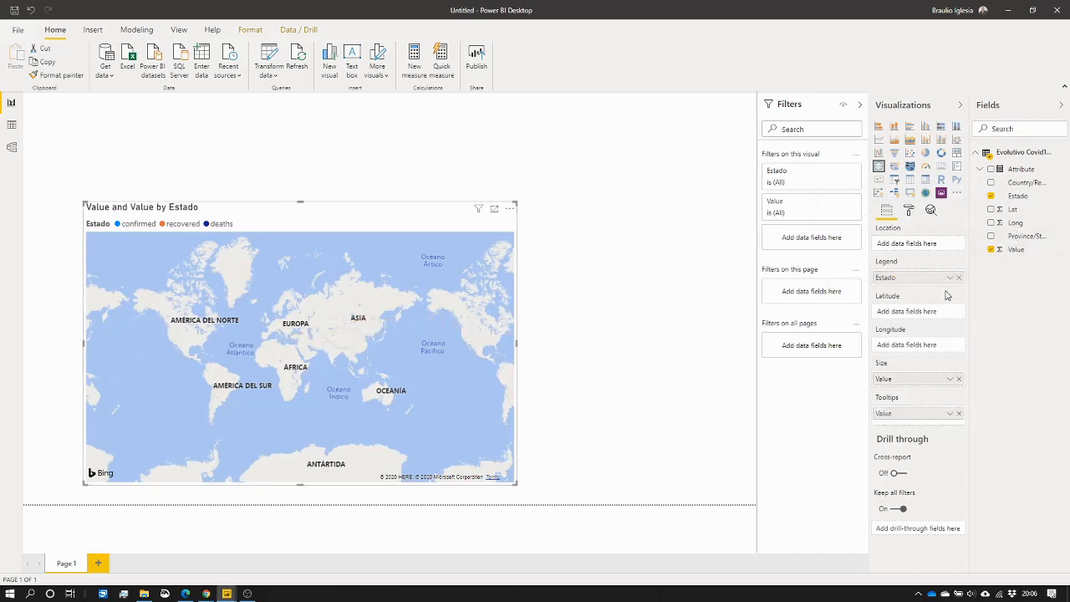
left_click(959, 414)
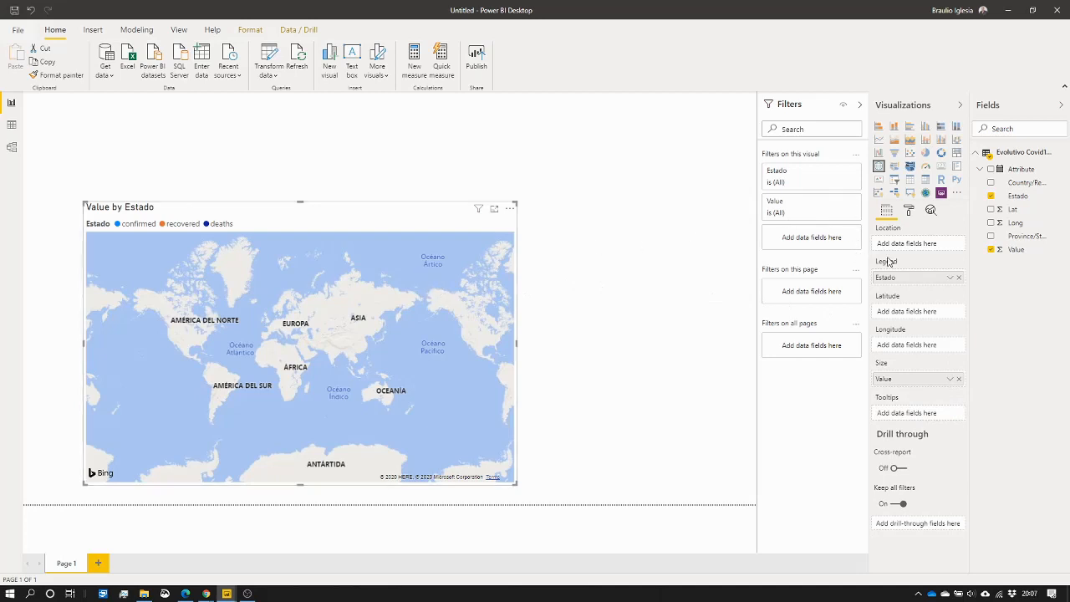
left_click(960, 277)
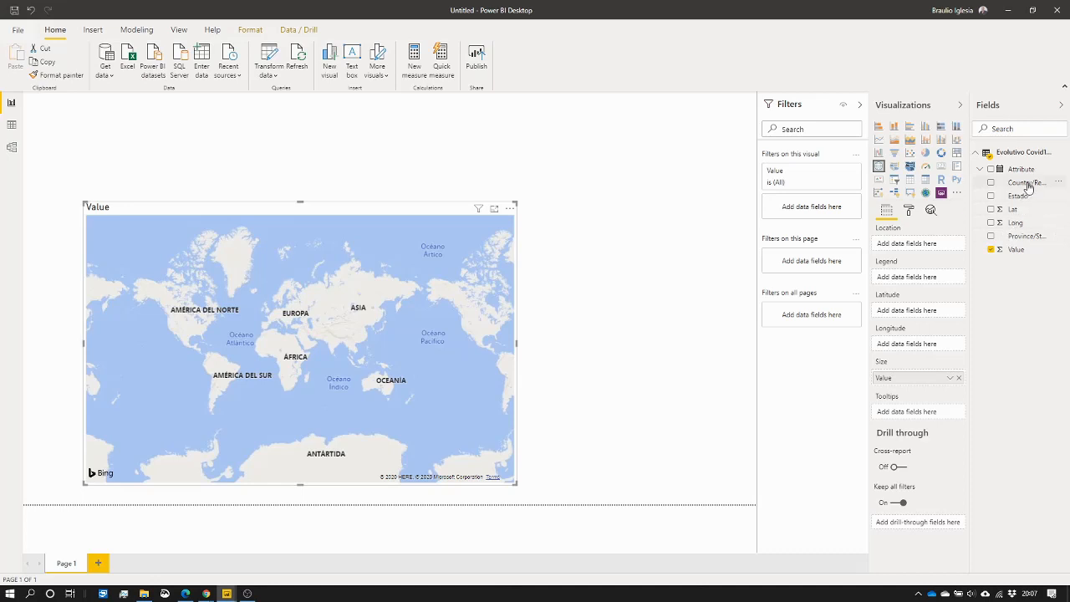
left_click_drag(1030, 185, 928, 248)
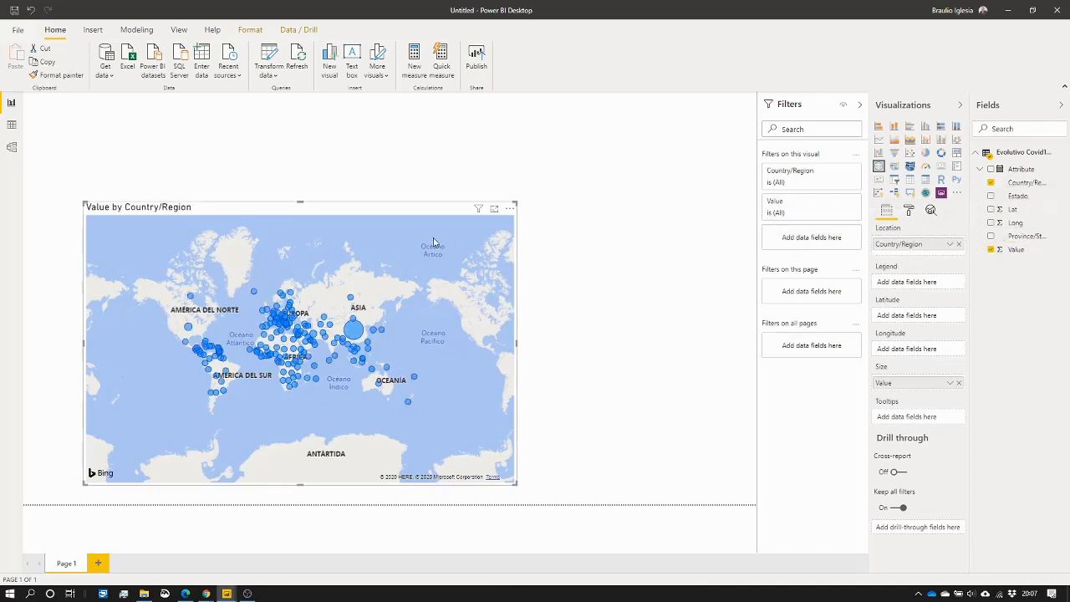
Step: Move the map visual higher on the report page
left_click_drag(388, 211, 381, 146)
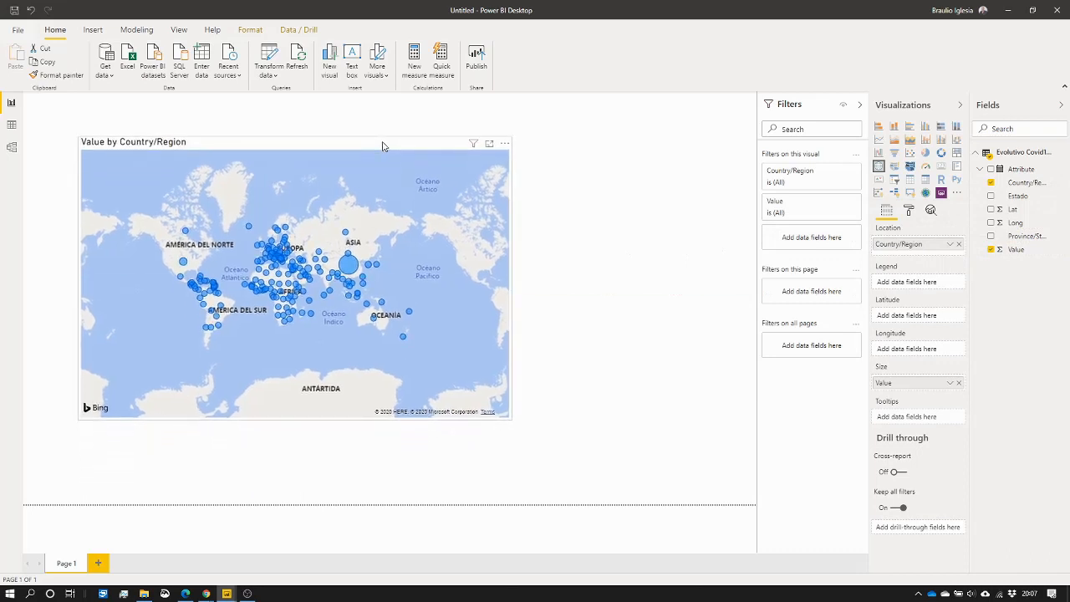
Step: Add an Estado slicer beside the map, reduce its height to fit the three options, and widen the filters area slightly
left_click_drag(1019, 198, 671, 210)
left_click_drag(670, 210, 671, 210)
left_click(894, 180)
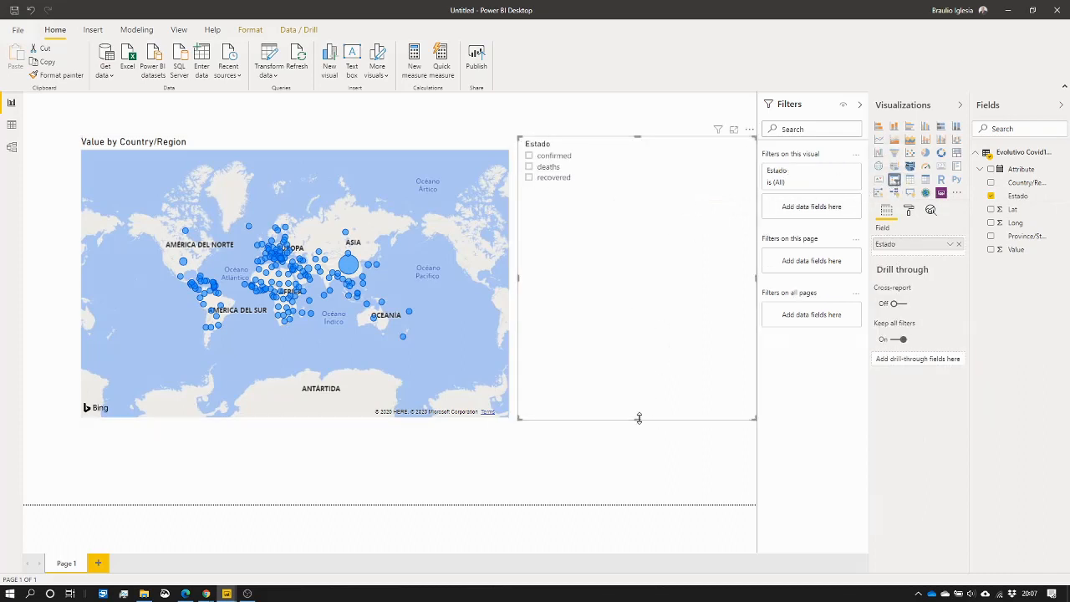
left_click_drag(638, 418, 661, 213)
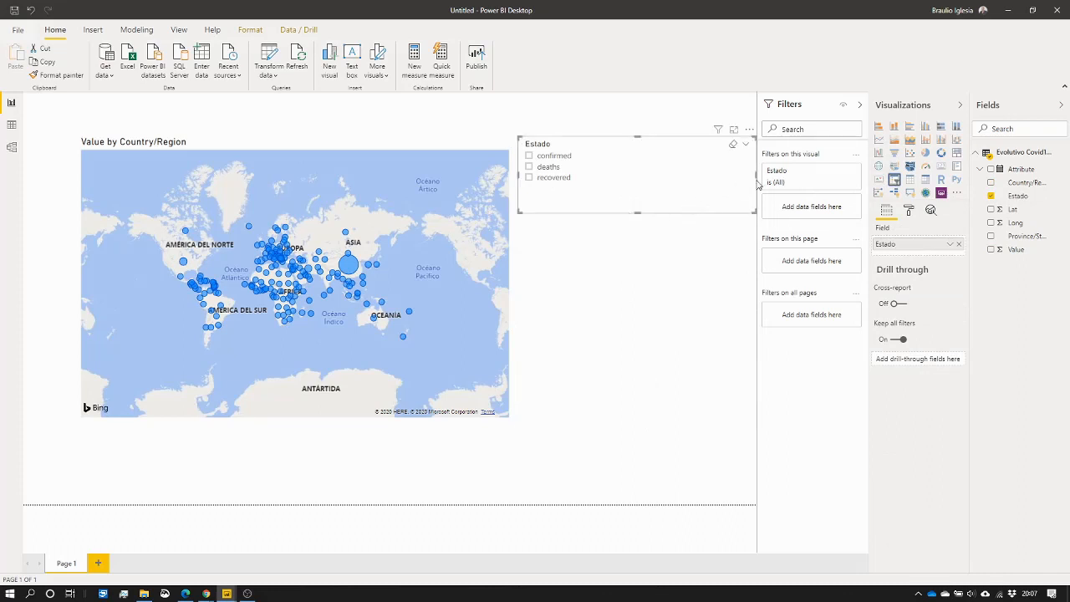
left_click_drag(757, 180, 729, 185)
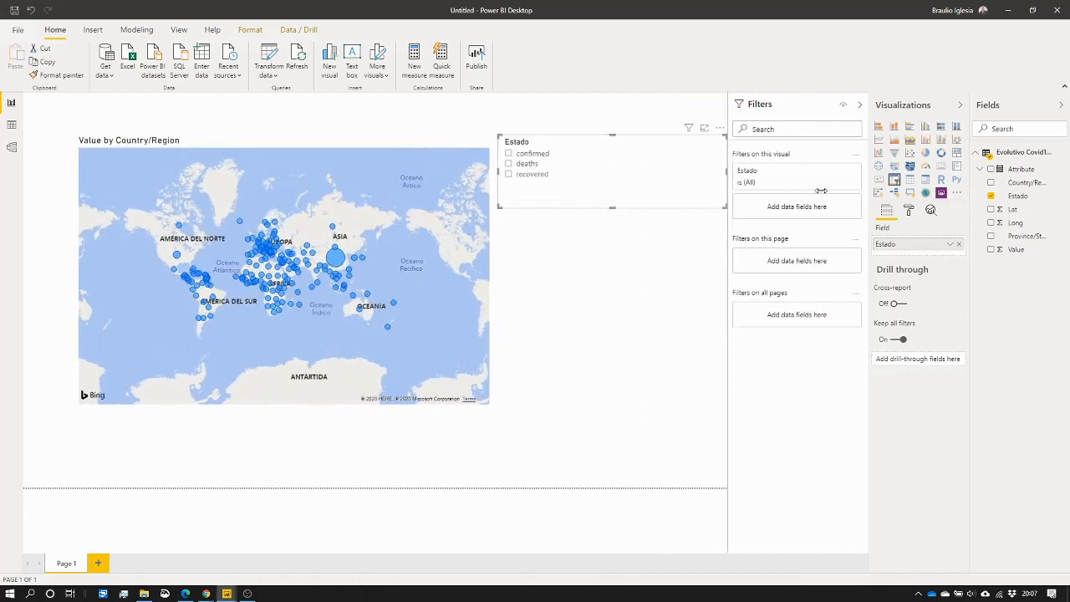
Step: Compare the map under the confirmed, deaths and recovered states, and examine the recovered bubbles around Spain and North Africa
left_click(509, 156)
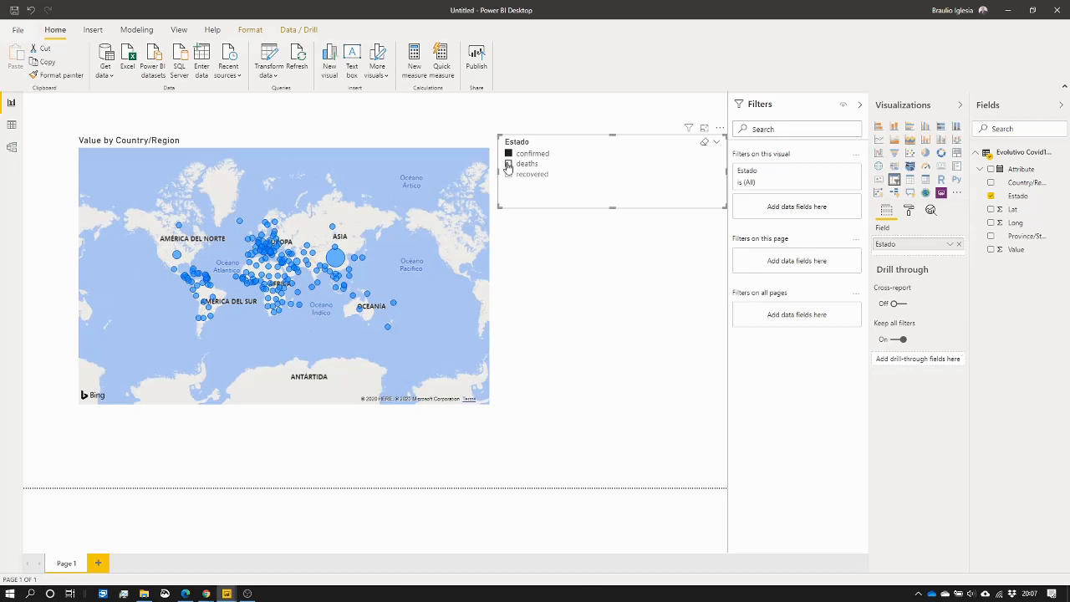
left_click(508, 164)
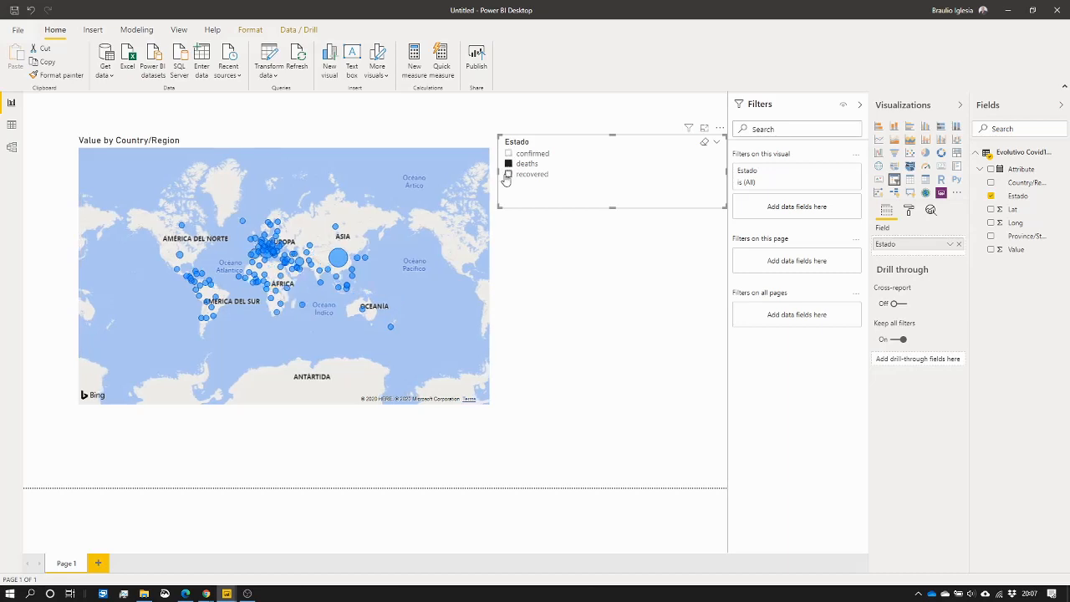
left_click(509, 174)
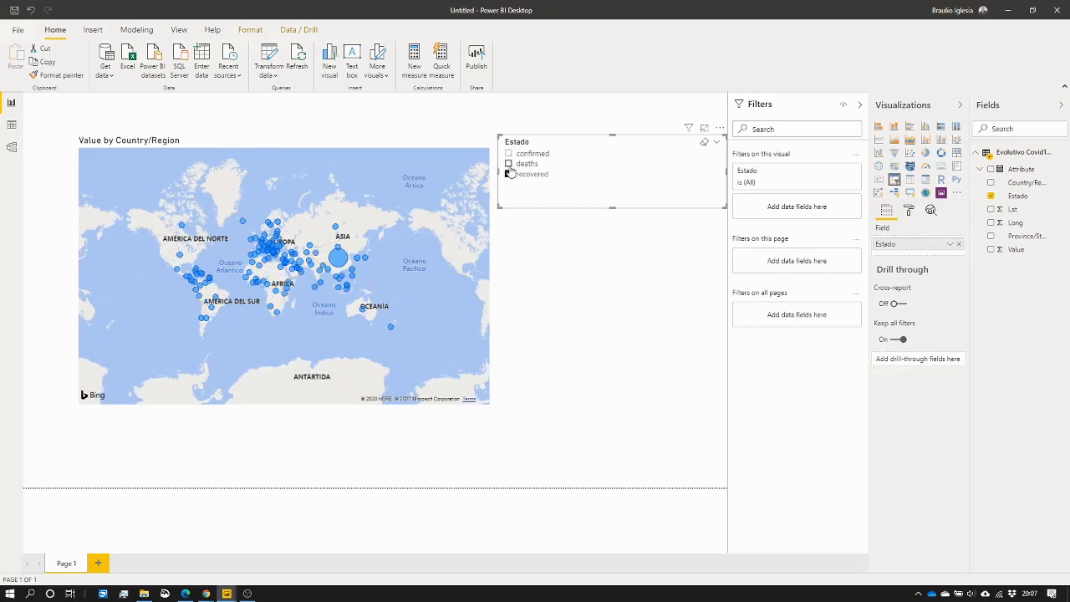
left_click(508, 164)
left_click(509, 153)
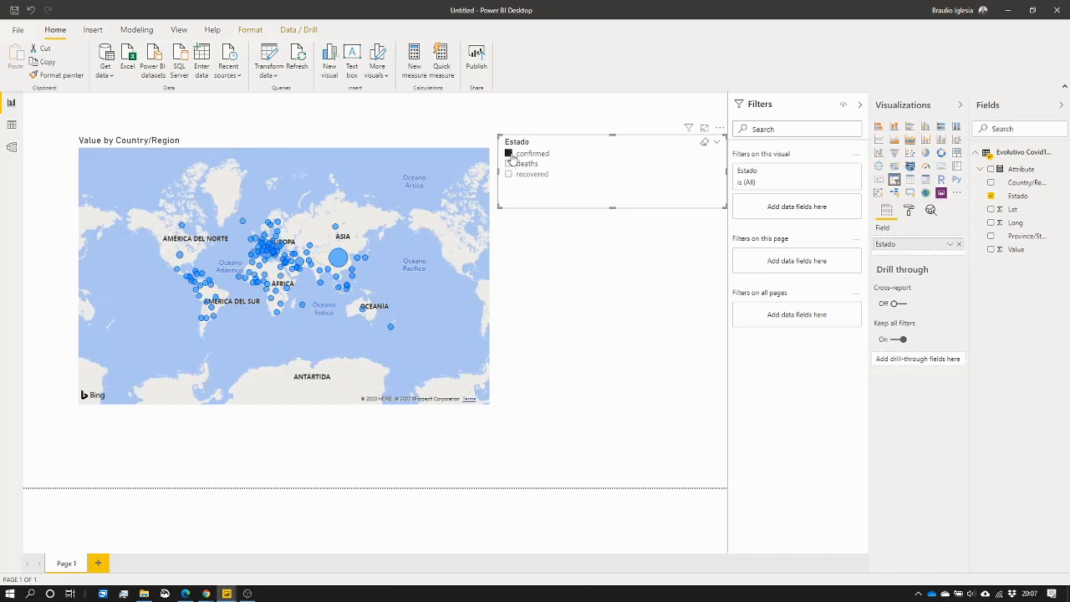
left_click(509, 165)
left_click(508, 174)
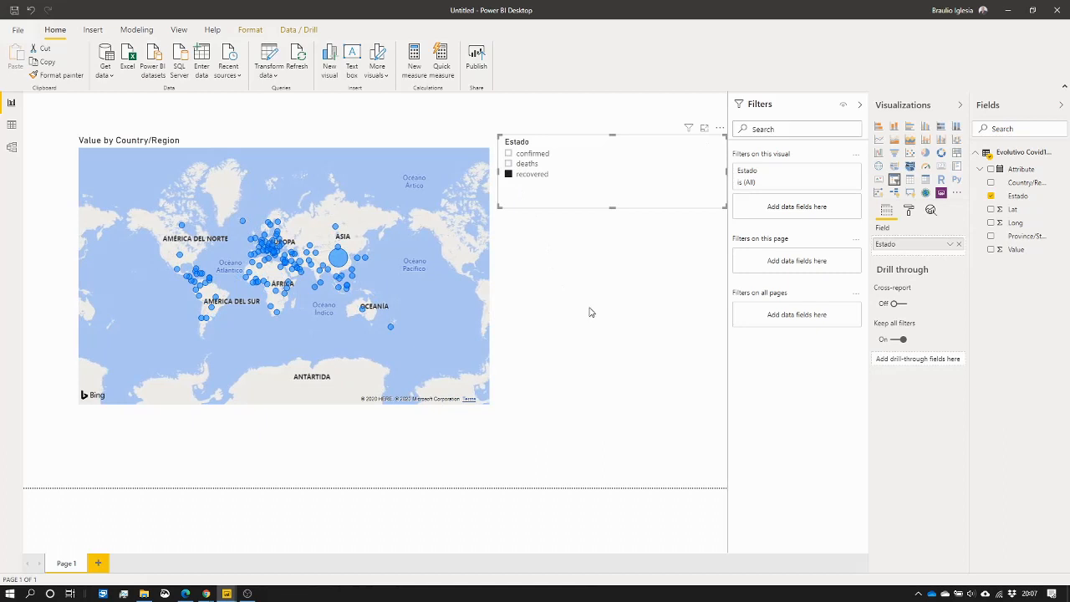
scroll(307, 286, "up", 5)
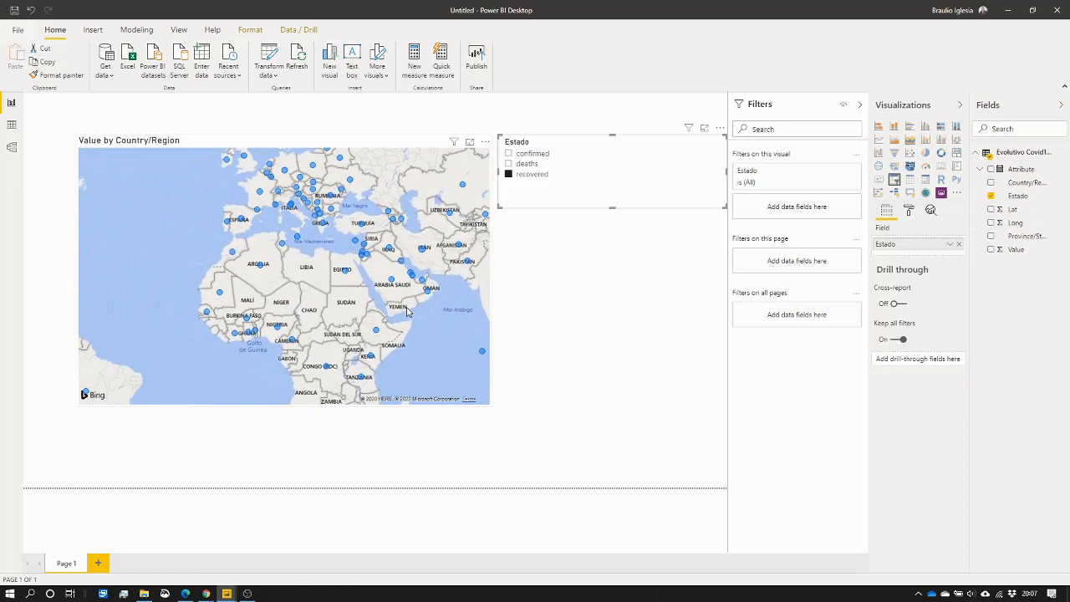
left_click(327, 293)
scroll(311, 257, "up", 3)
left_click_drag(279, 235, 328, 272)
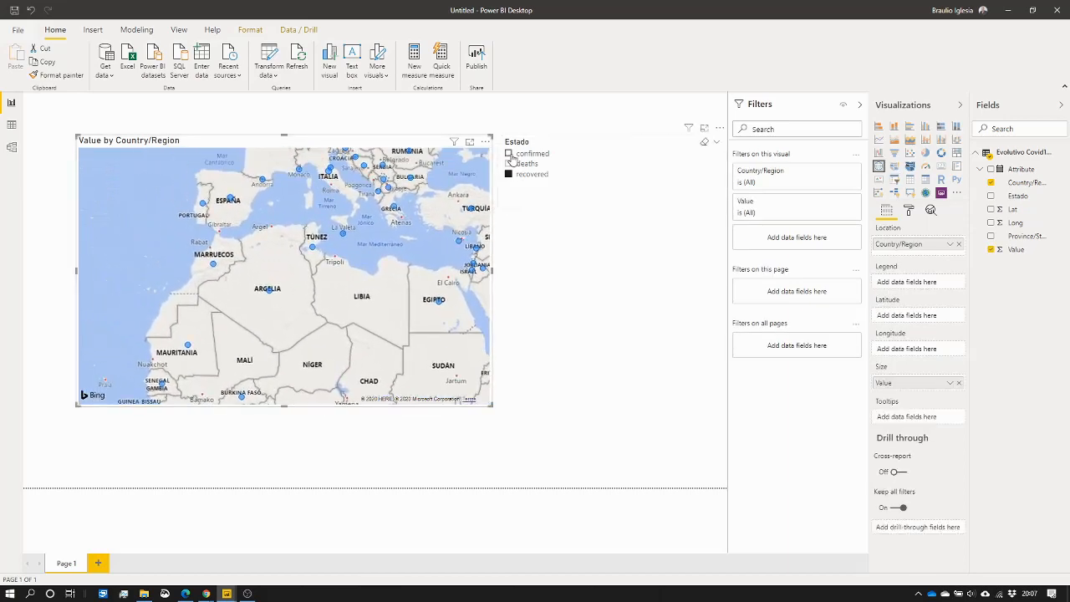
Step: Filter the map to confirmed with the Estado slicer and inspect the value of Spain's bubble
left_click(509, 154)
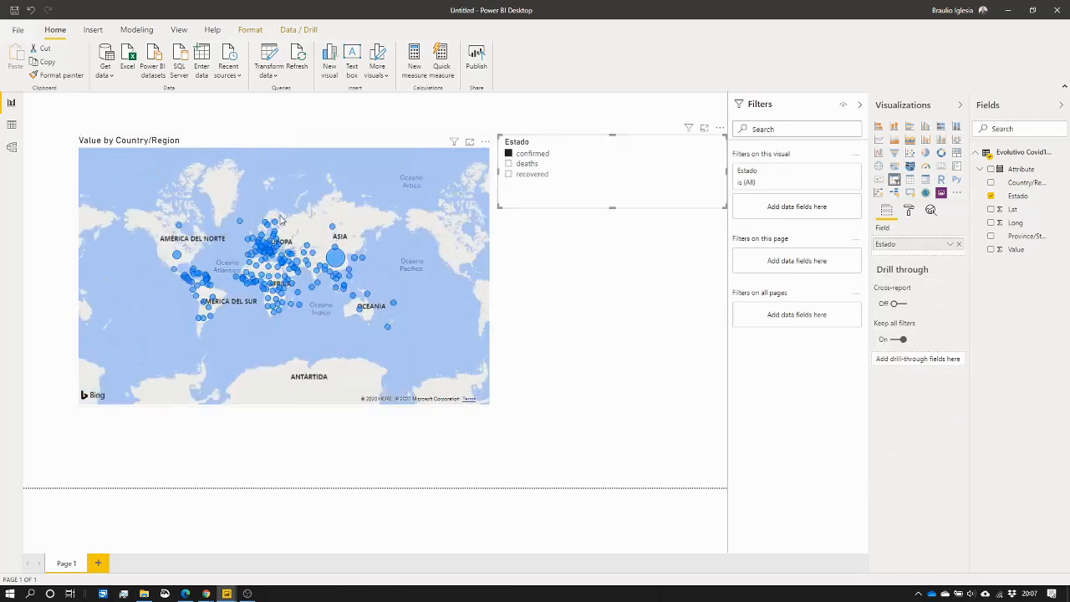
scroll(306, 251, "up", 5)
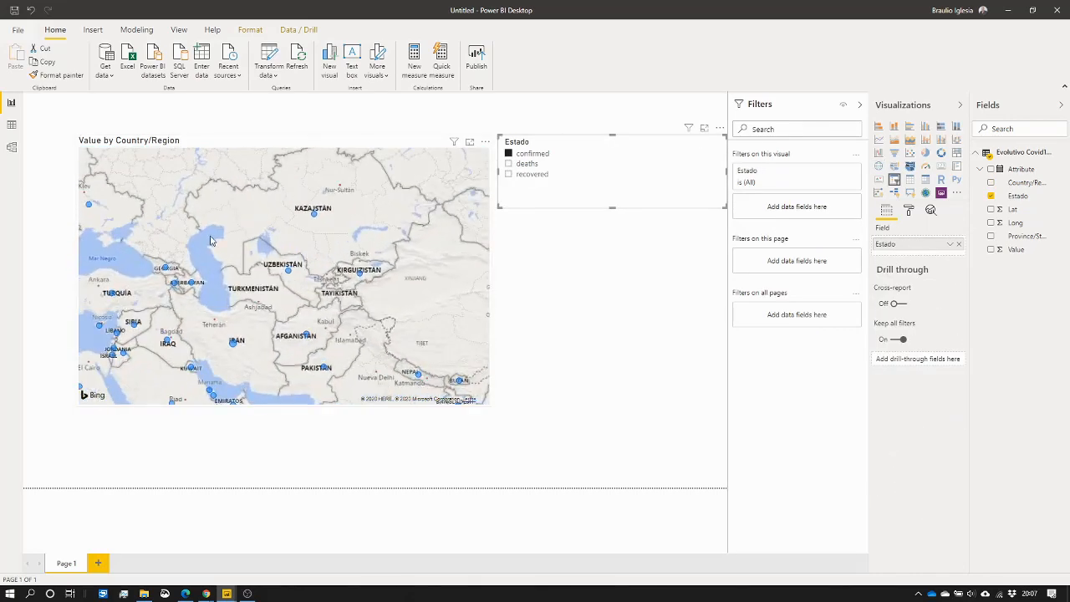
left_click_drag(211, 242, 513, 277)
left_click_drag(421, 271, 424, 271)
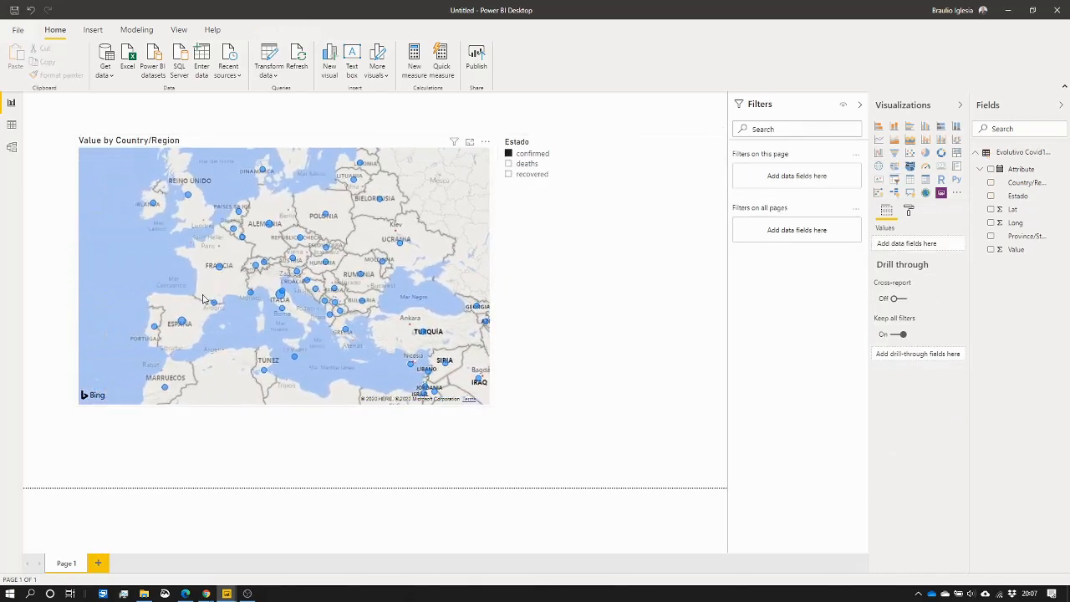
mouse_move(184, 325)
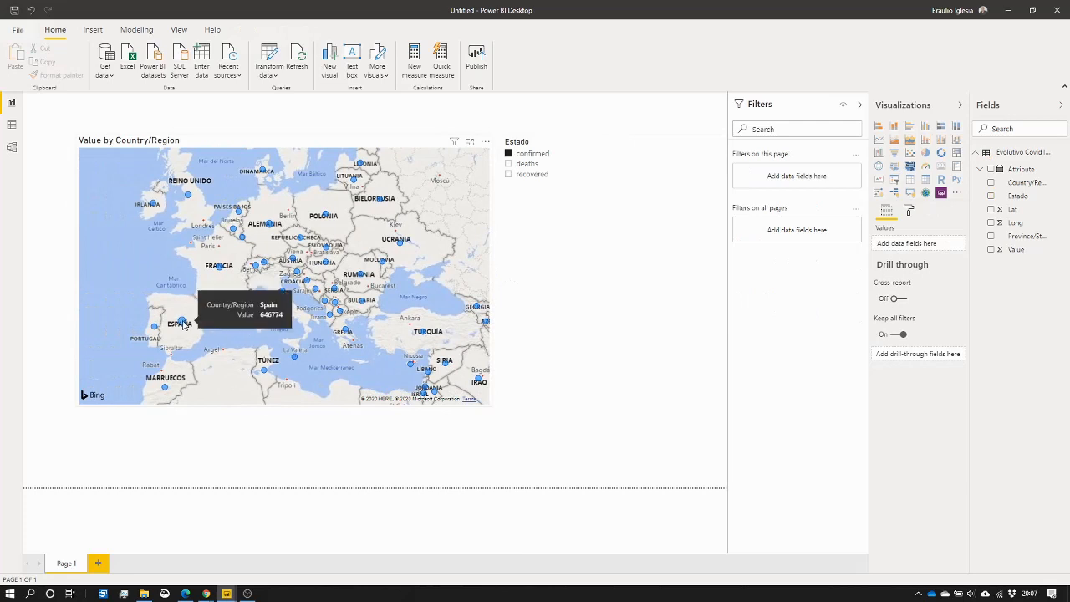